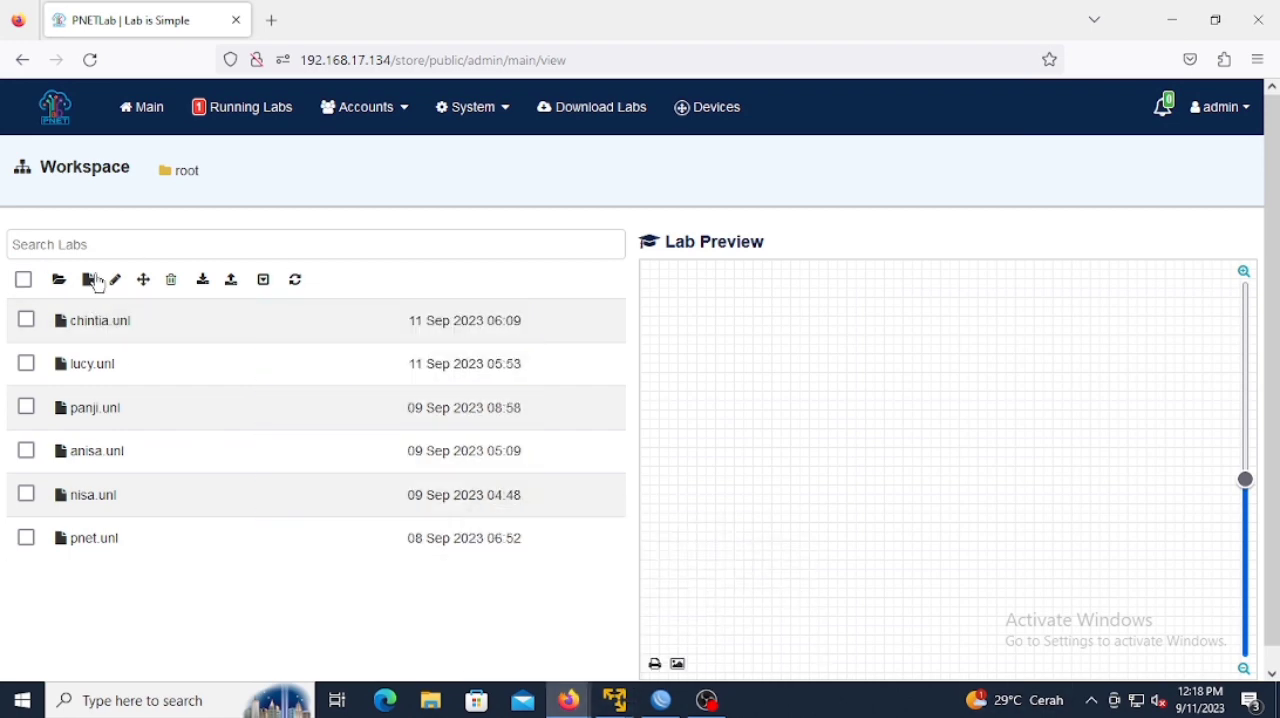
# Step: Create a new lab and begin adding a network of type Cloud_nat to its empty topology
pyautogui.click(89, 281)
pyautogui.click(385, 207)
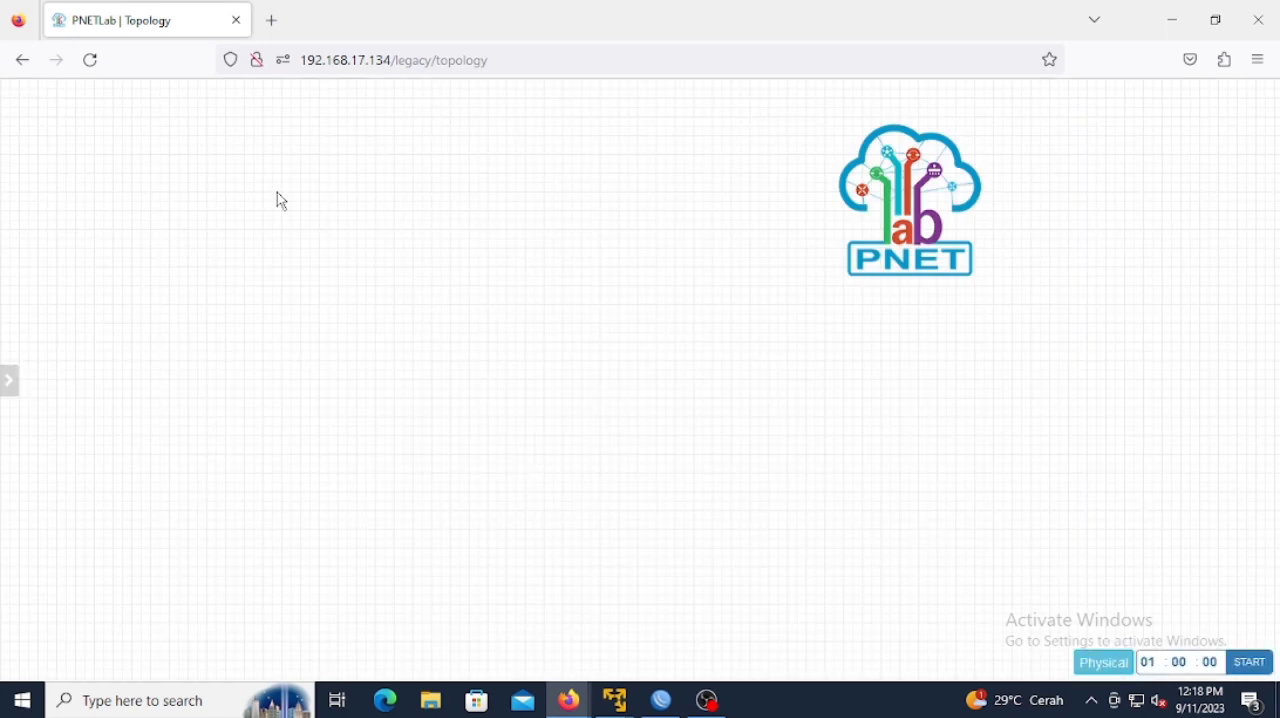
pyautogui.rightClick(281, 201)
pyautogui.click(321, 264)
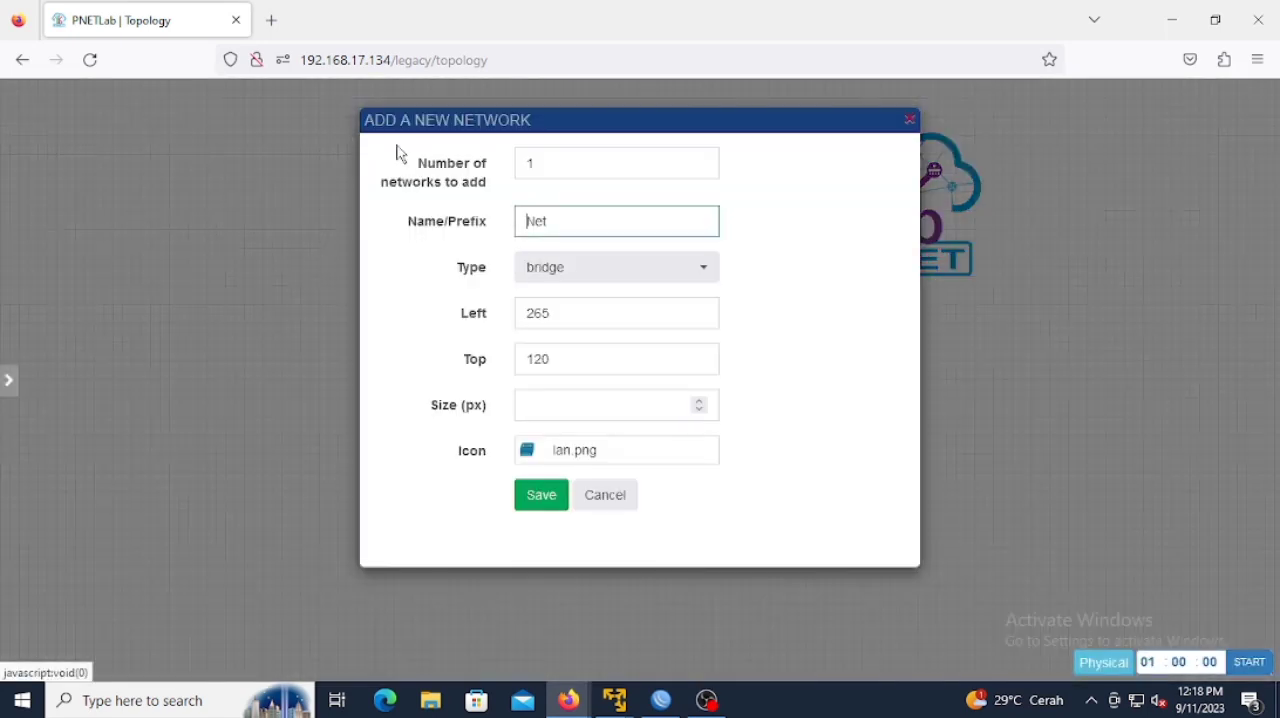
pyautogui.click(706, 276)
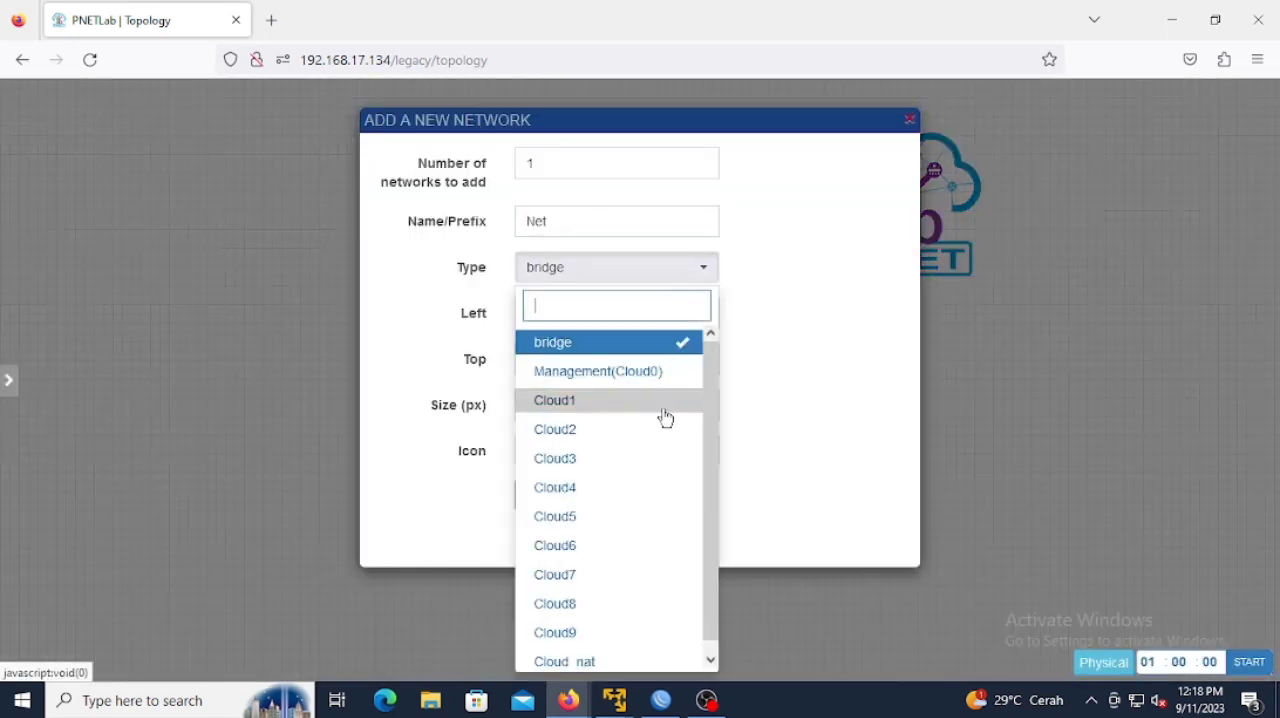
pyautogui.scroll(-1, 716, 480)
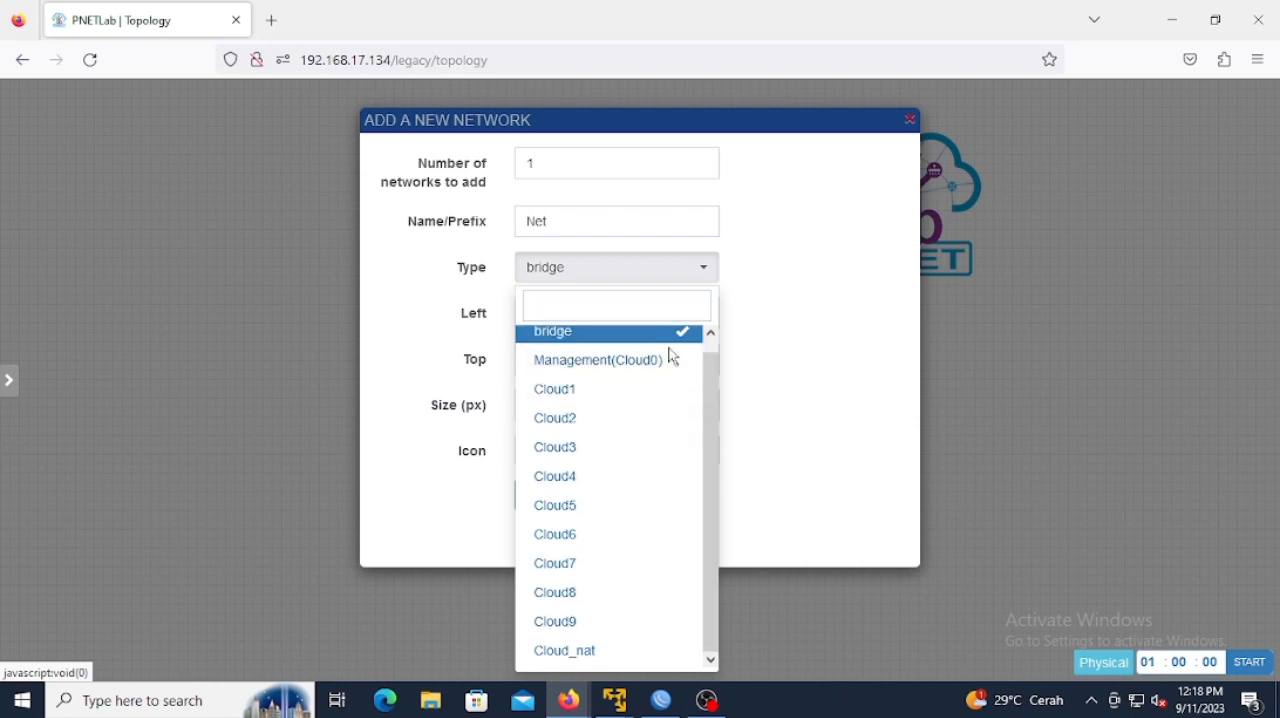
pyautogui.click(622, 652)
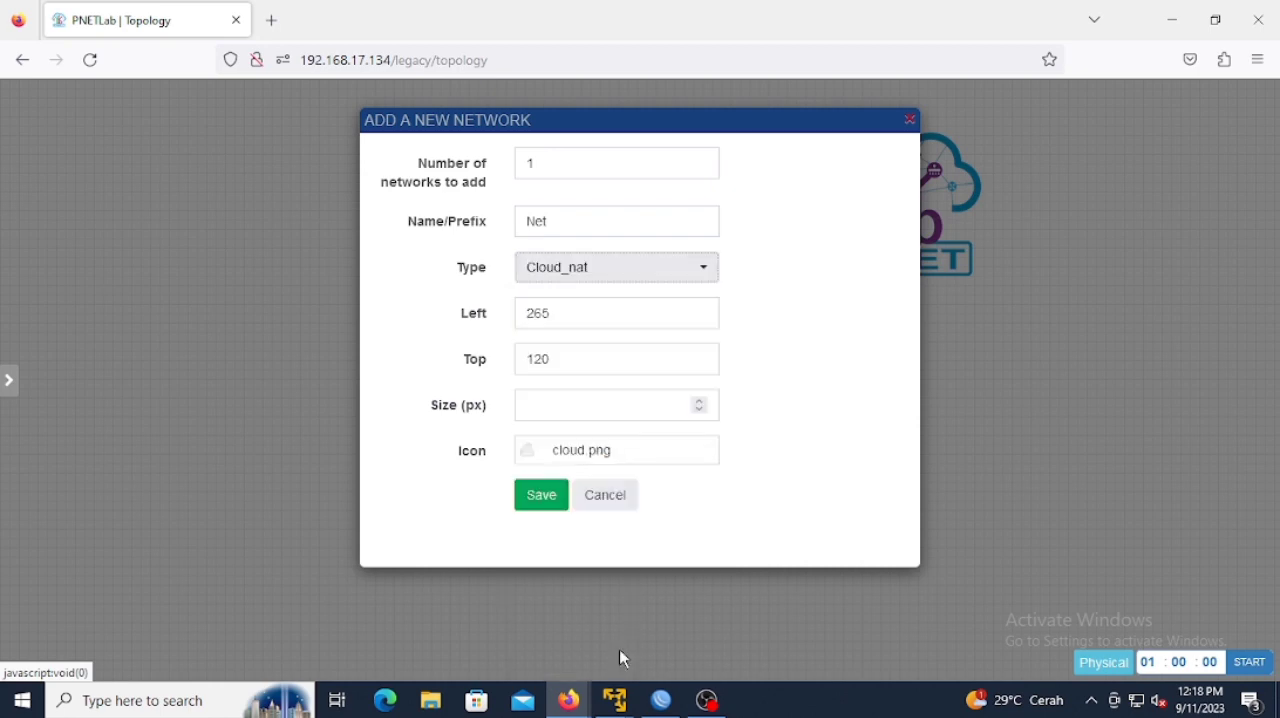
# Step: Name the Cloud_nat network internet, save it, and place its cloud near the upper edge of the canvas
pyautogui.click(617, 222)
pyautogui.press('BackSpace')
pyautogui.press('BackSpace')
pyautogui.press('BackSpace')
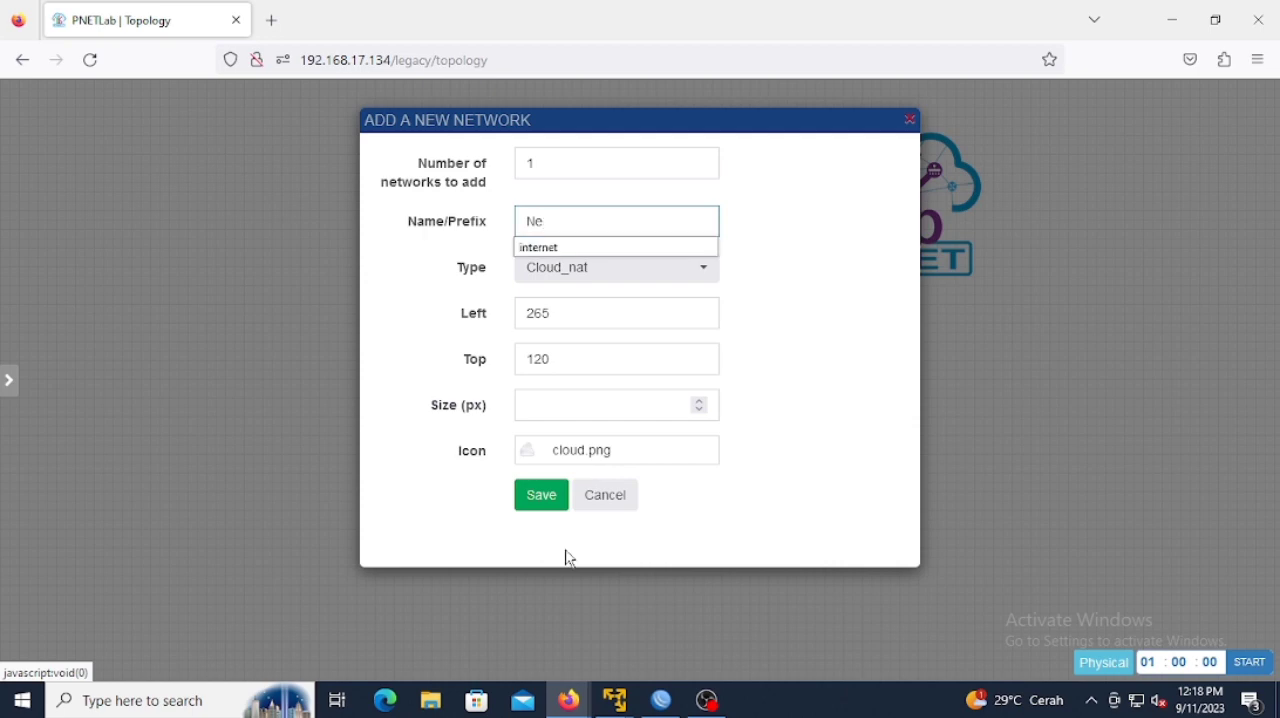
pyautogui.write('in')
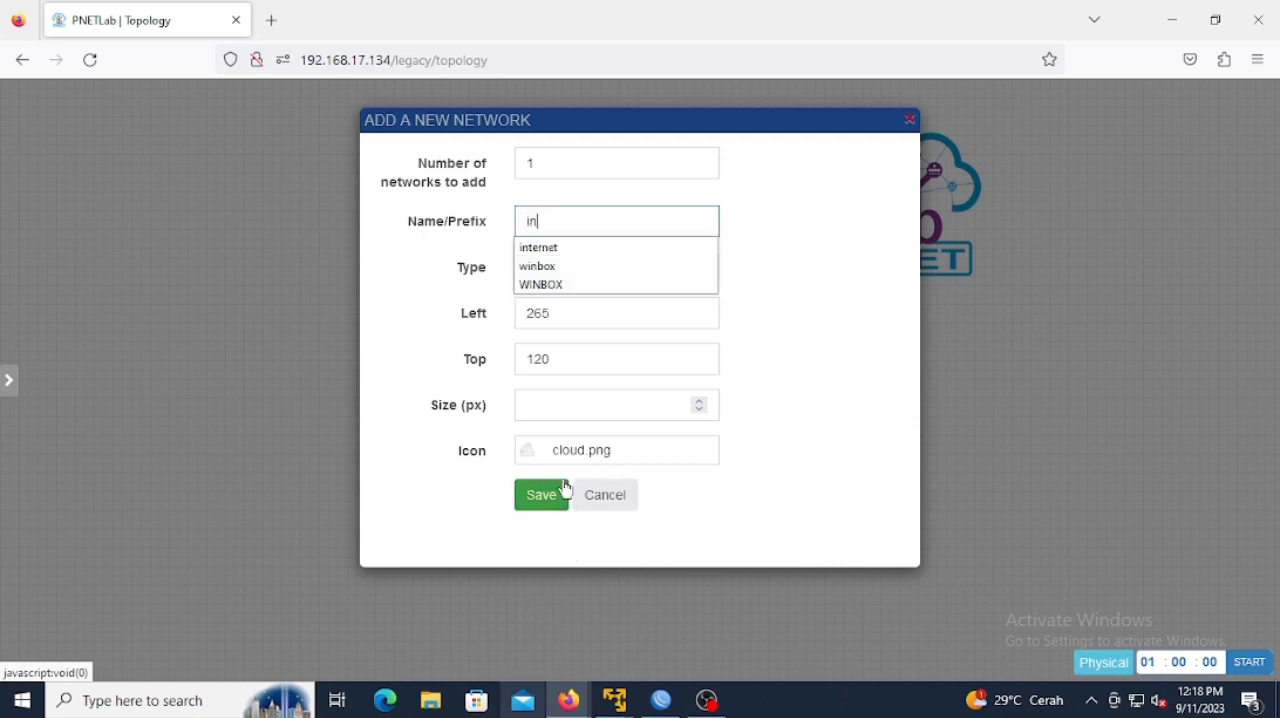
pyautogui.click(687, 250)
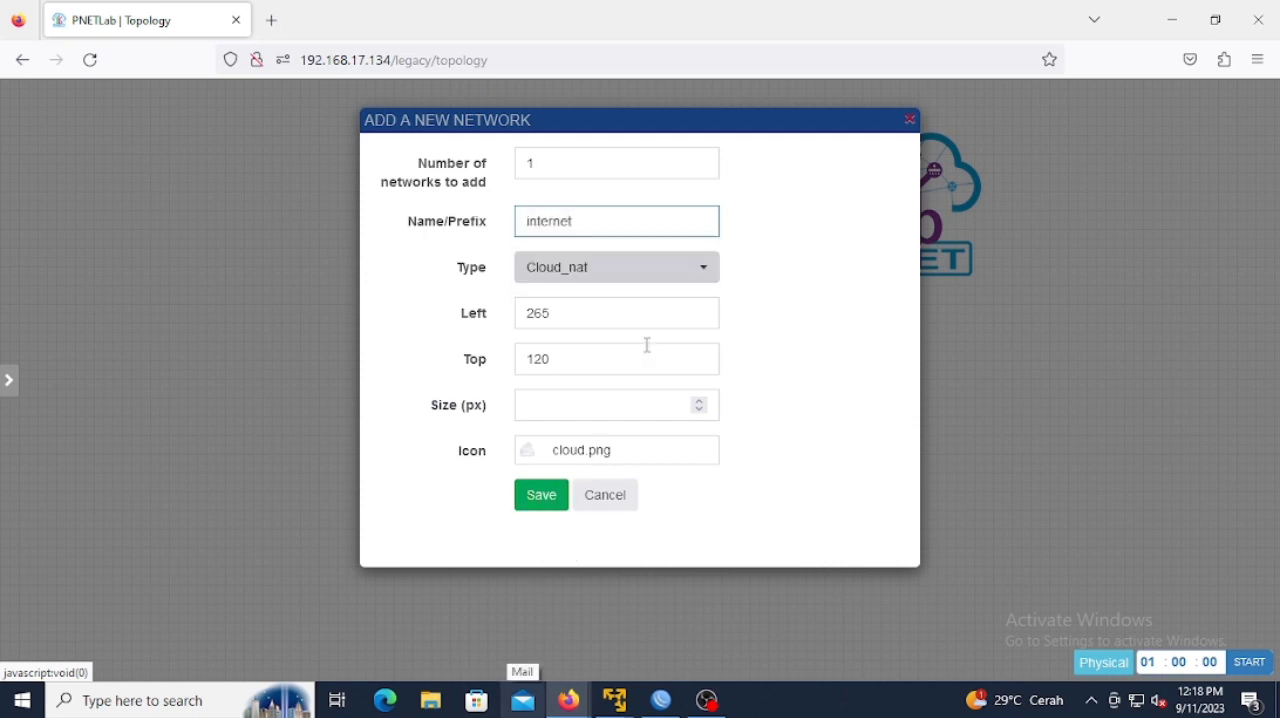
pyautogui.click(541, 497)
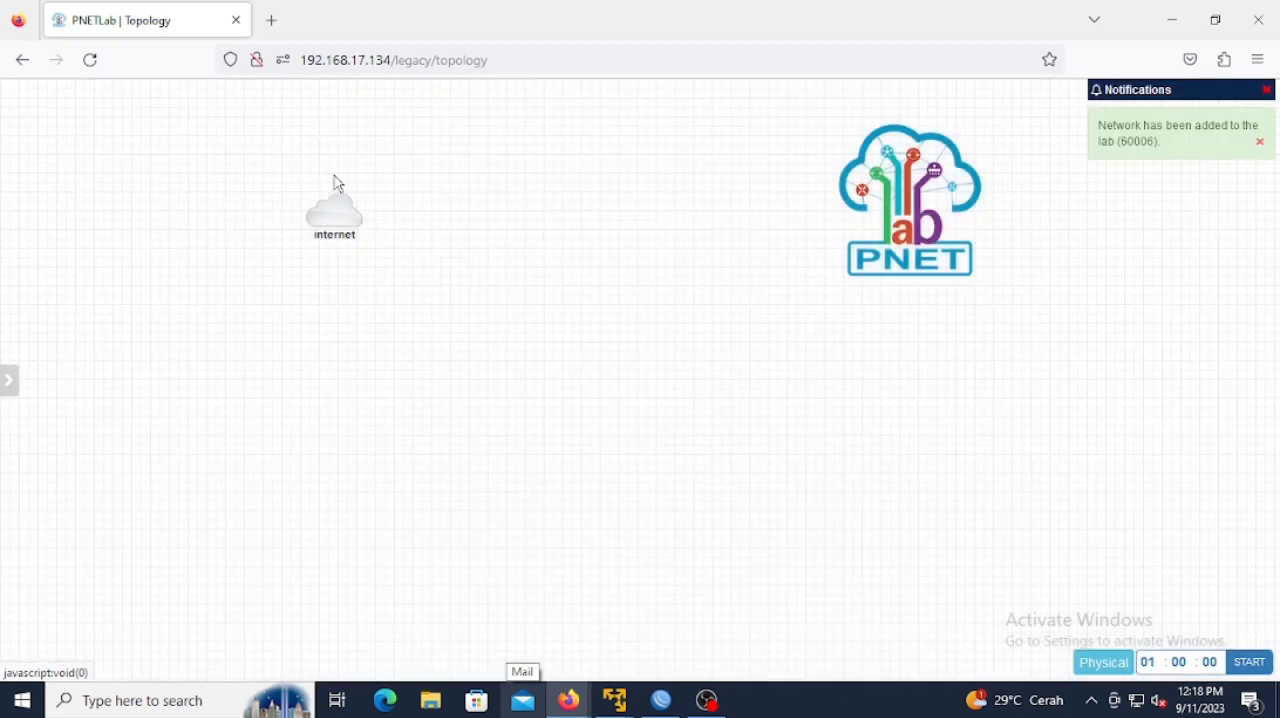
pyautogui.moveTo(354, 212); pyautogui.dragTo(451, 116)
# Step: Add a MikroTik RouterOS node with its default settings and position it just below the internet cloud
pyautogui.rightClick(445, 203)
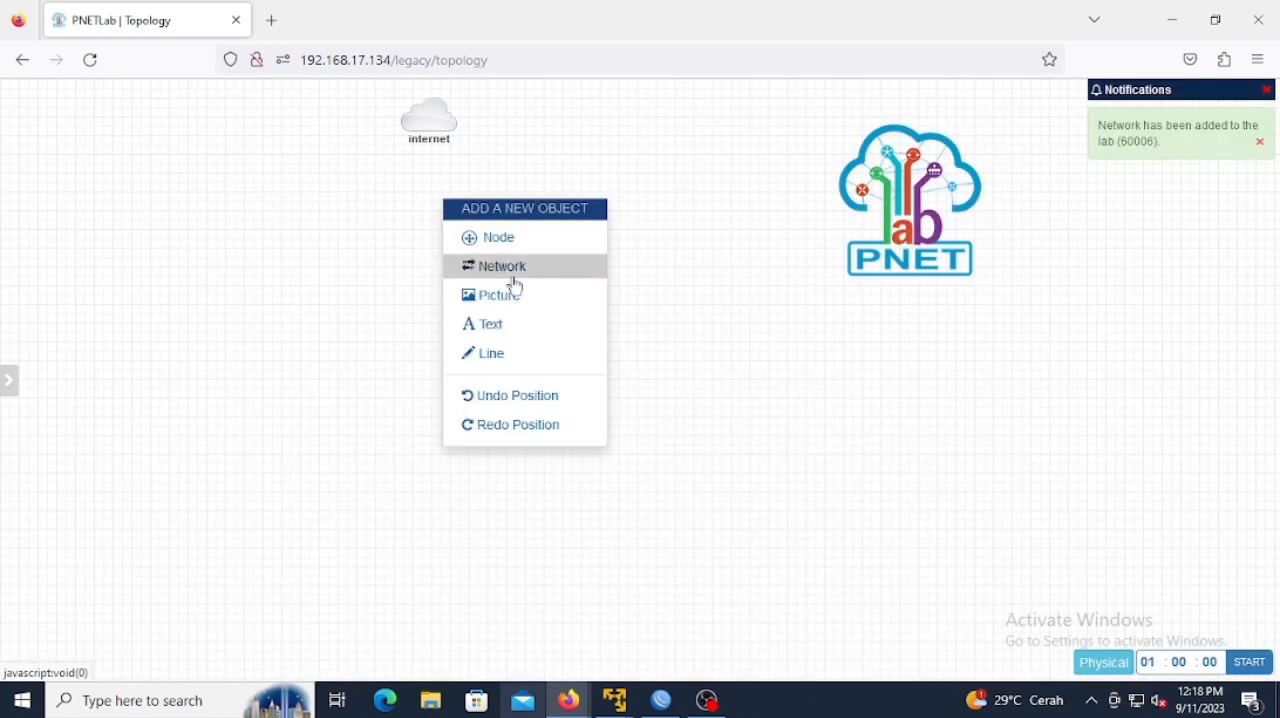
pyautogui.click(515, 245)
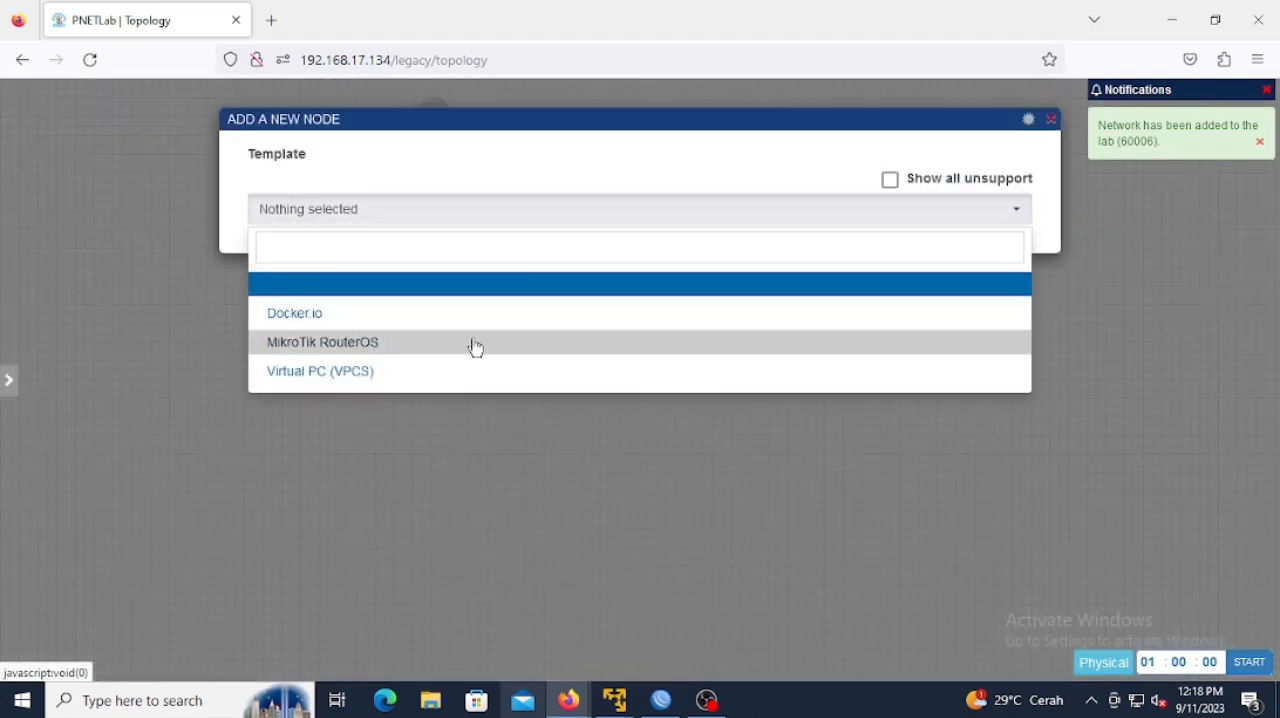
pyautogui.click(476, 347)
pyautogui.scroll(-10, 497, 343)
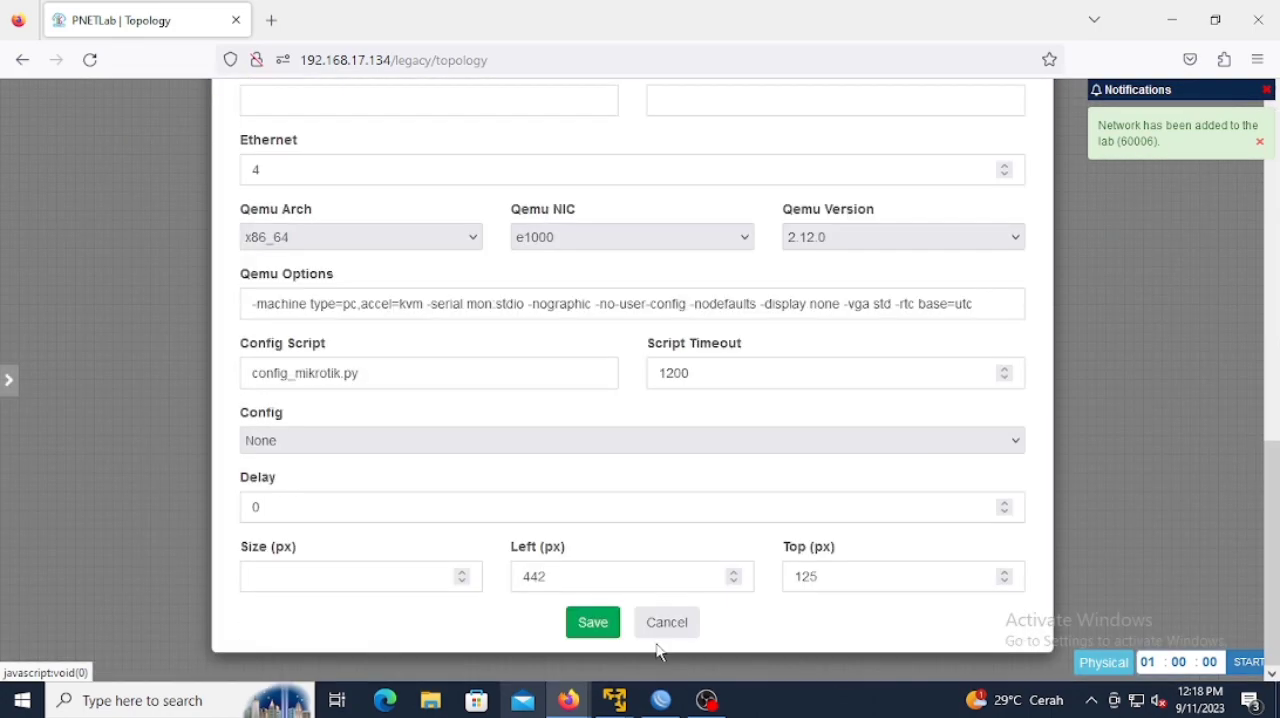
pyautogui.click(592, 622)
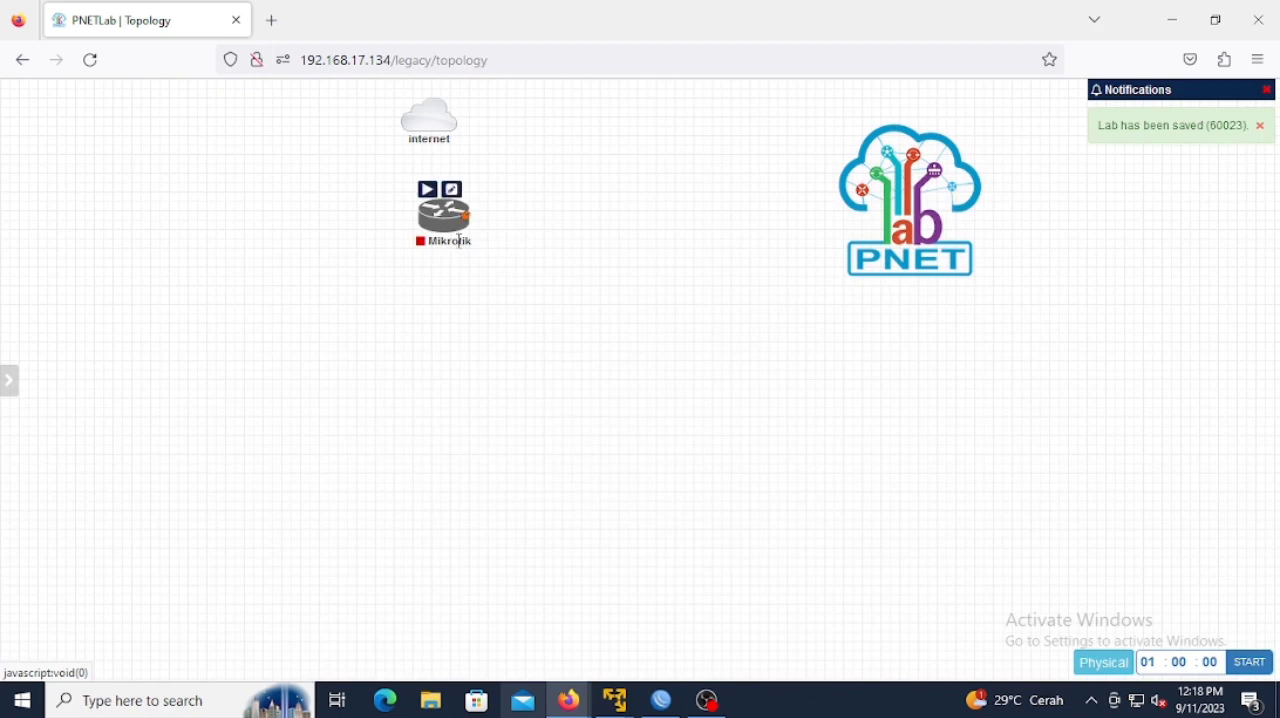
pyautogui.moveTo(455, 238); pyautogui.dragTo(447, 228)
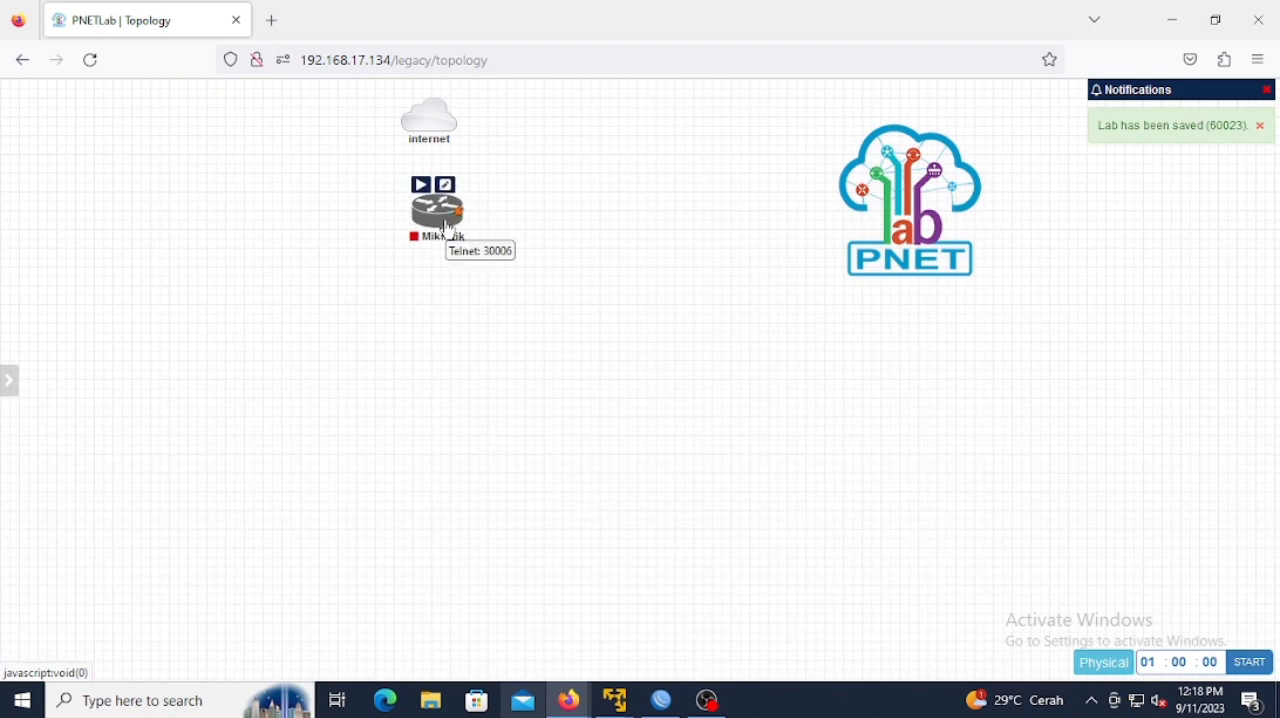
# Step: Add a bridge network named switch and place it directly below the Mikrotik router
pyautogui.rightClick(509, 276)
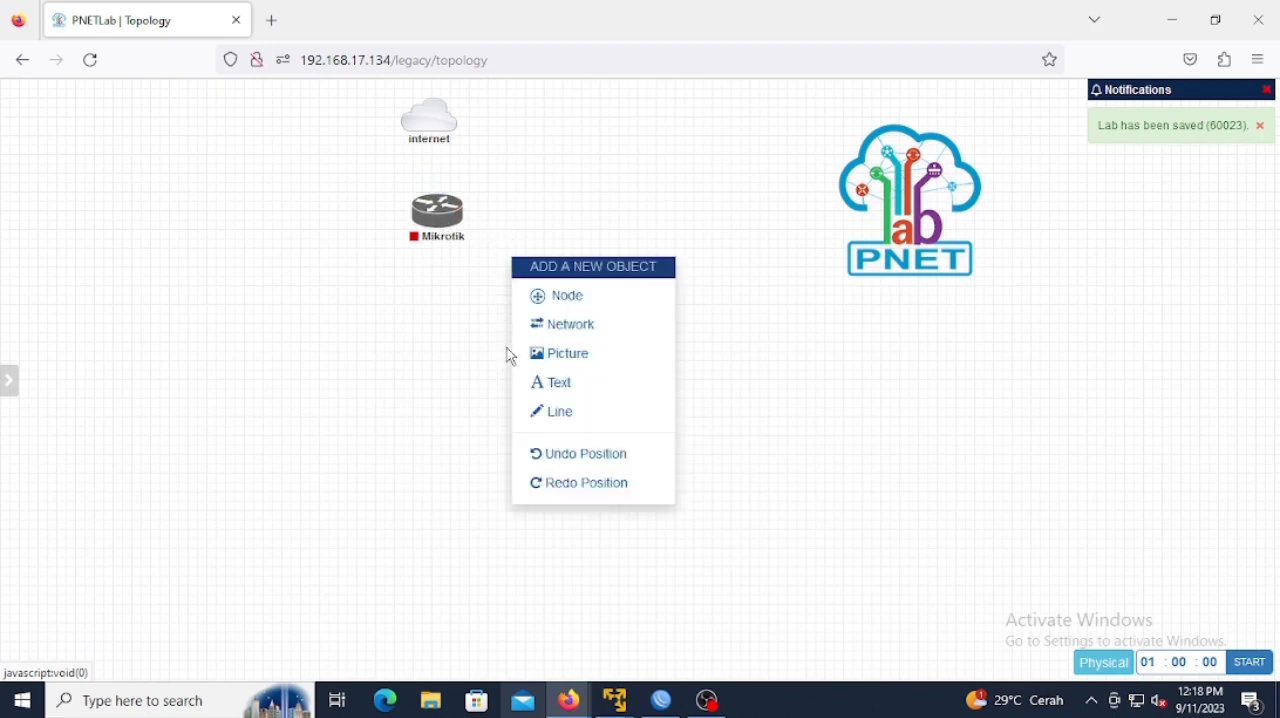
pyautogui.click(521, 330)
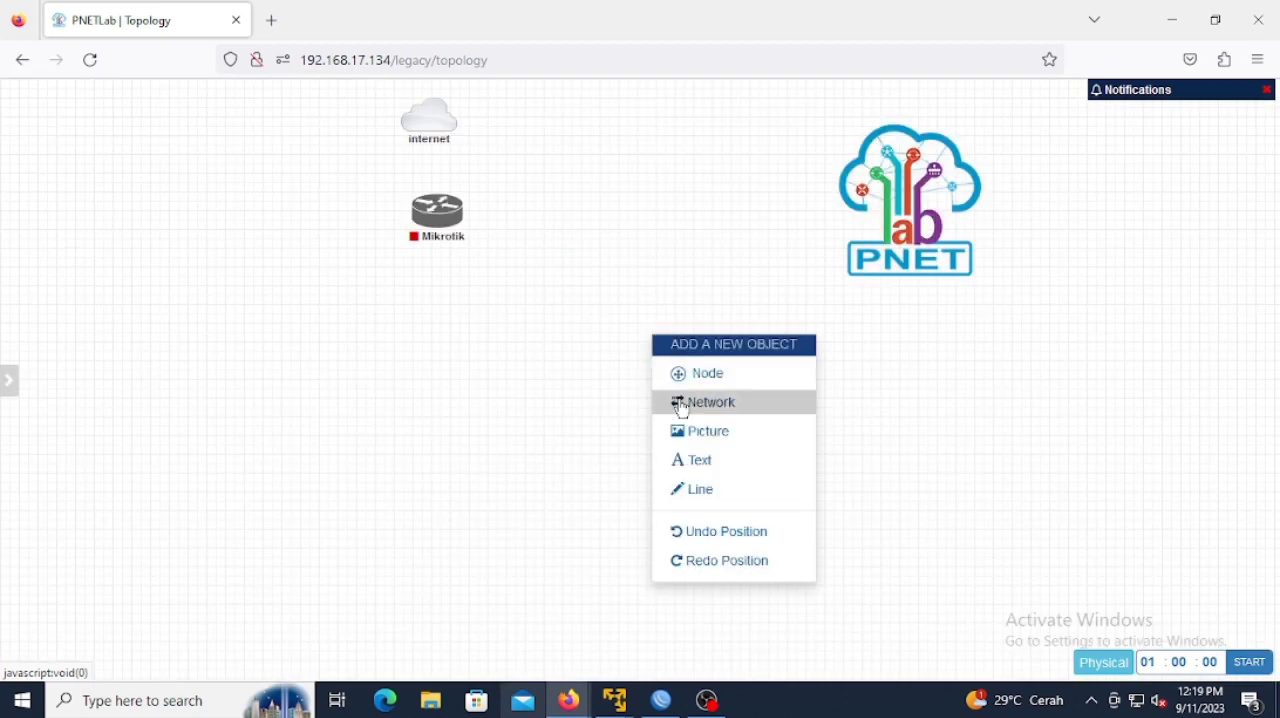
pyautogui.click(682, 404)
pyautogui.click(585, 213)
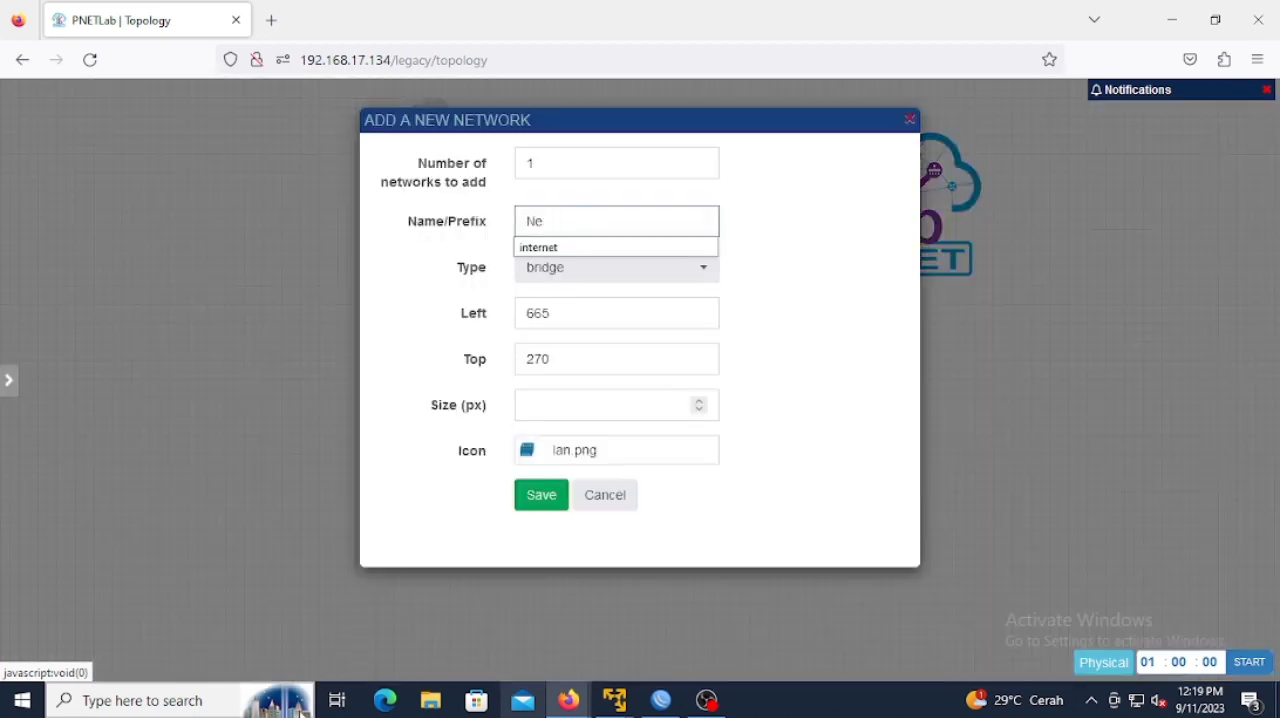
pyautogui.press('BackSpace')
pyautogui.press('BackSpace')
pyautogui.press('BackSpace')
pyautogui.write('switch')
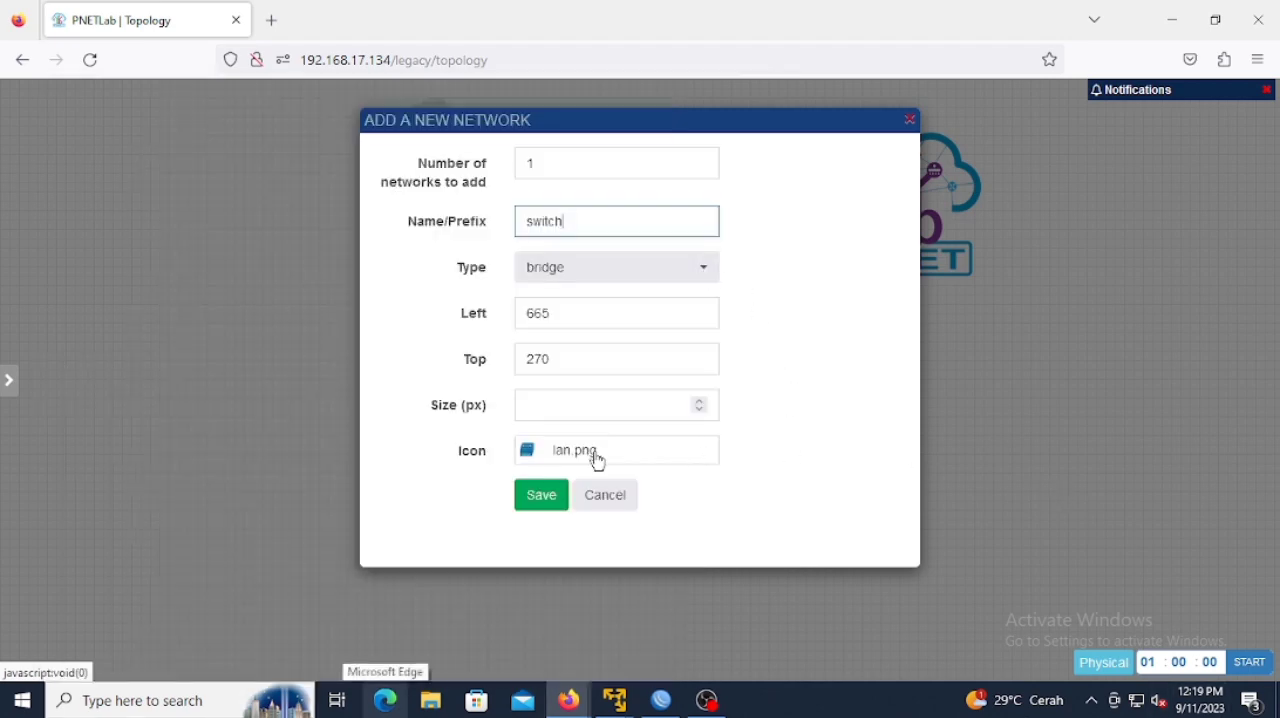
pyautogui.click(541, 495)
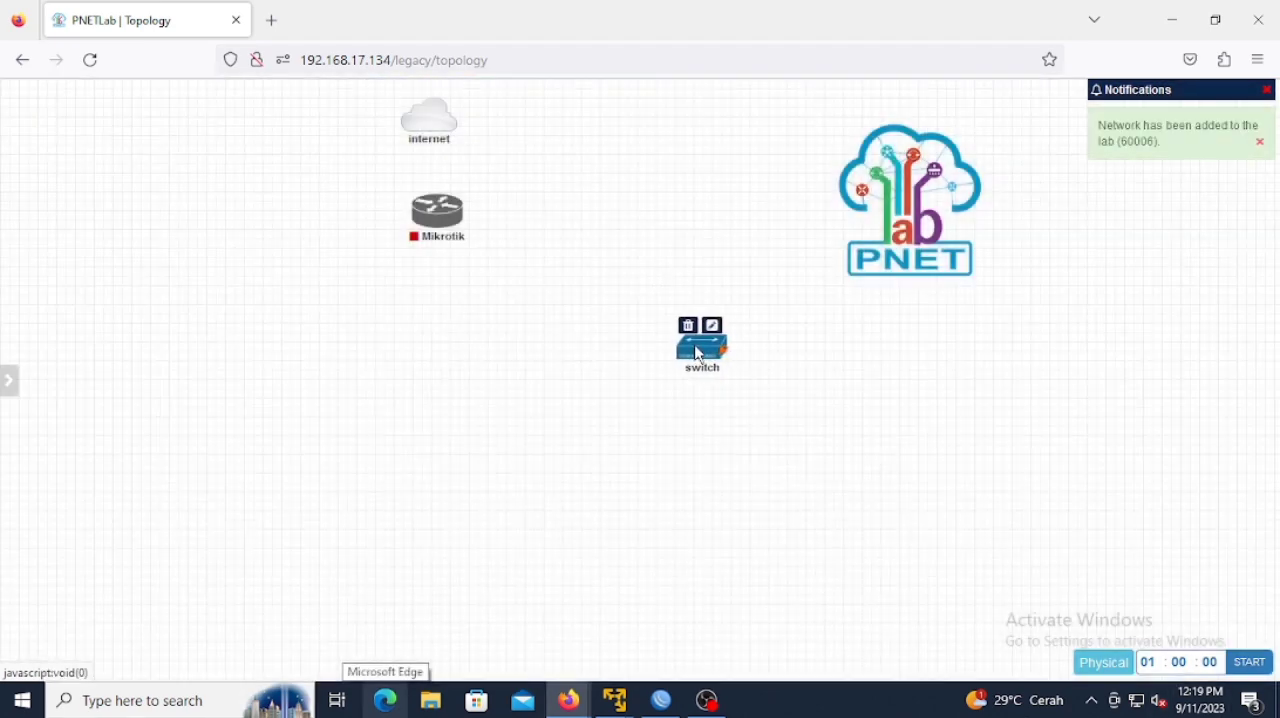
pyautogui.moveTo(703, 345); pyautogui.dragTo(442, 330)
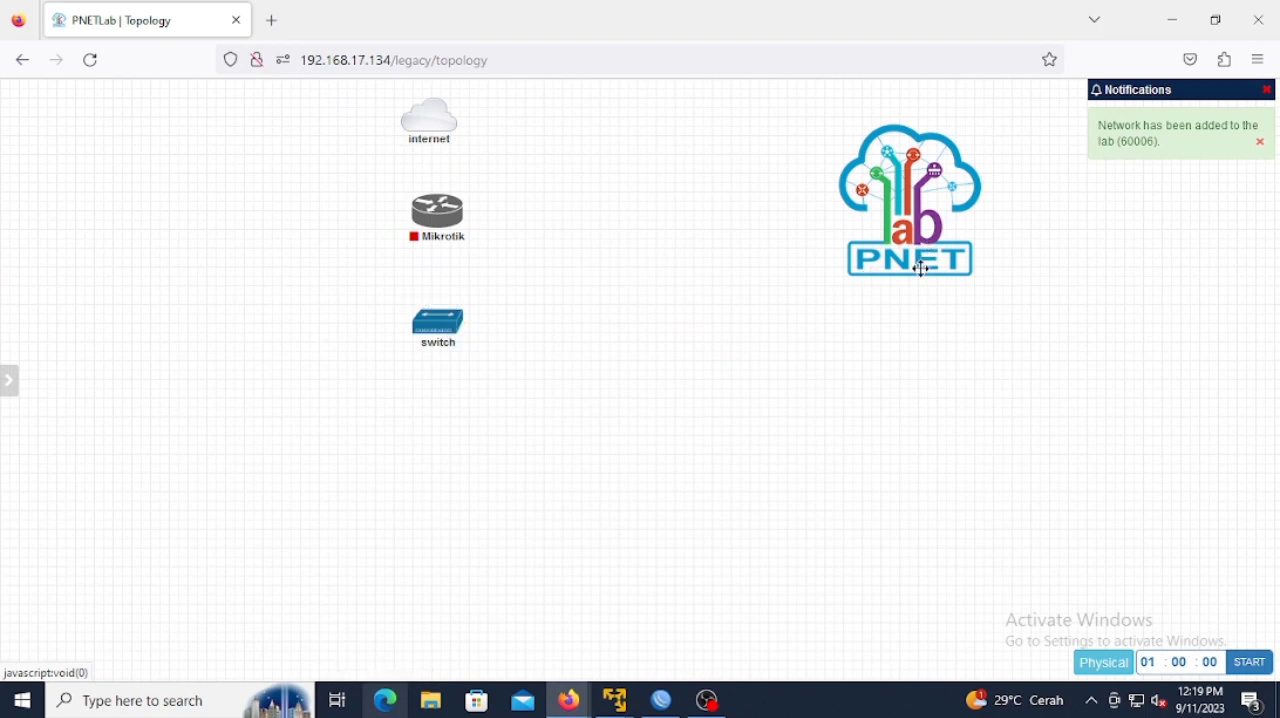
# Step: Add a Virtual PC (VPCS) node and place it beside the routers' column, between the Mikrotik and switch heights on the left
pyautogui.rightClick(755, 287)
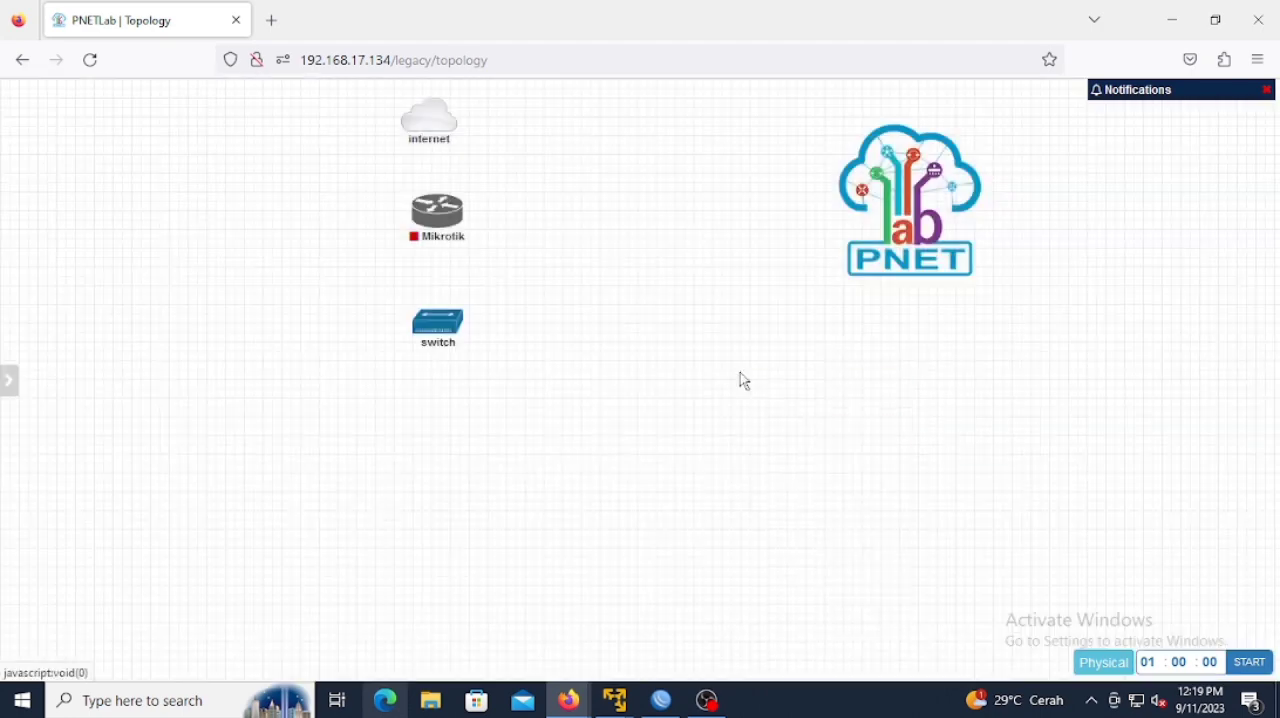
pyautogui.rightClick(742, 379)
pyautogui.click(775, 413)
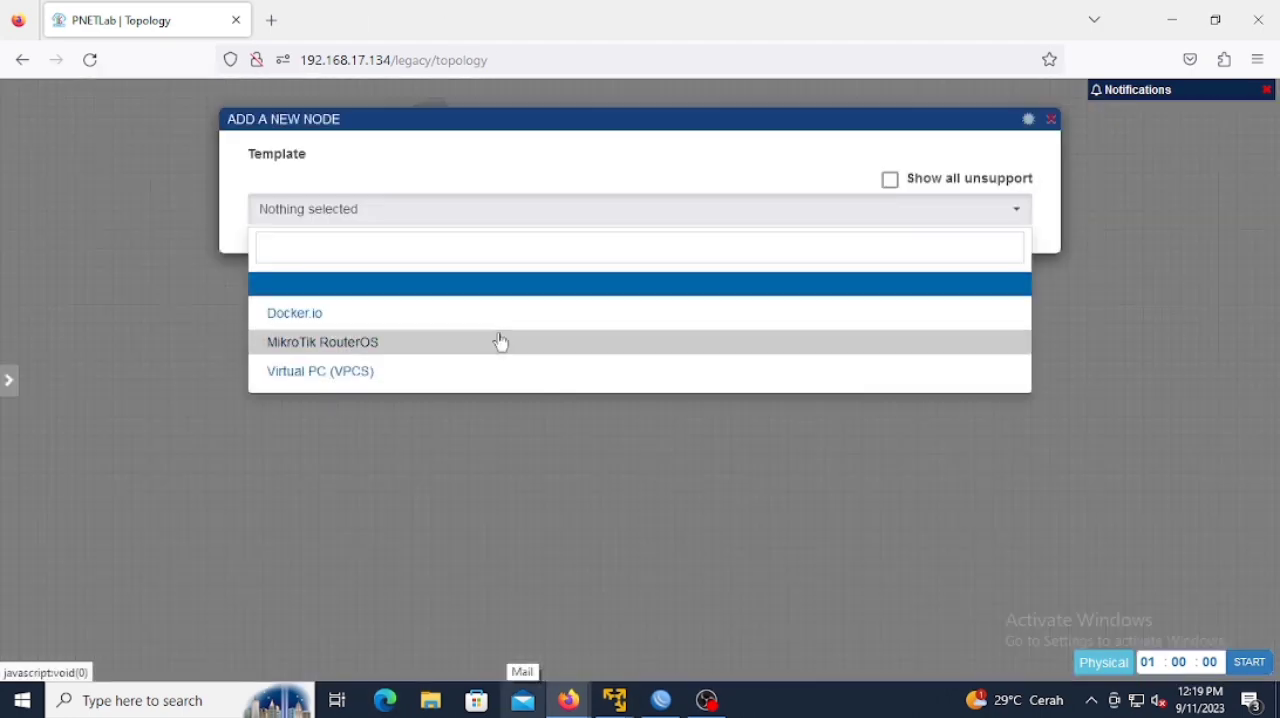
pyautogui.click(420, 369)
pyautogui.scroll(-5, 573, 563)
pyautogui.click(586, 622)
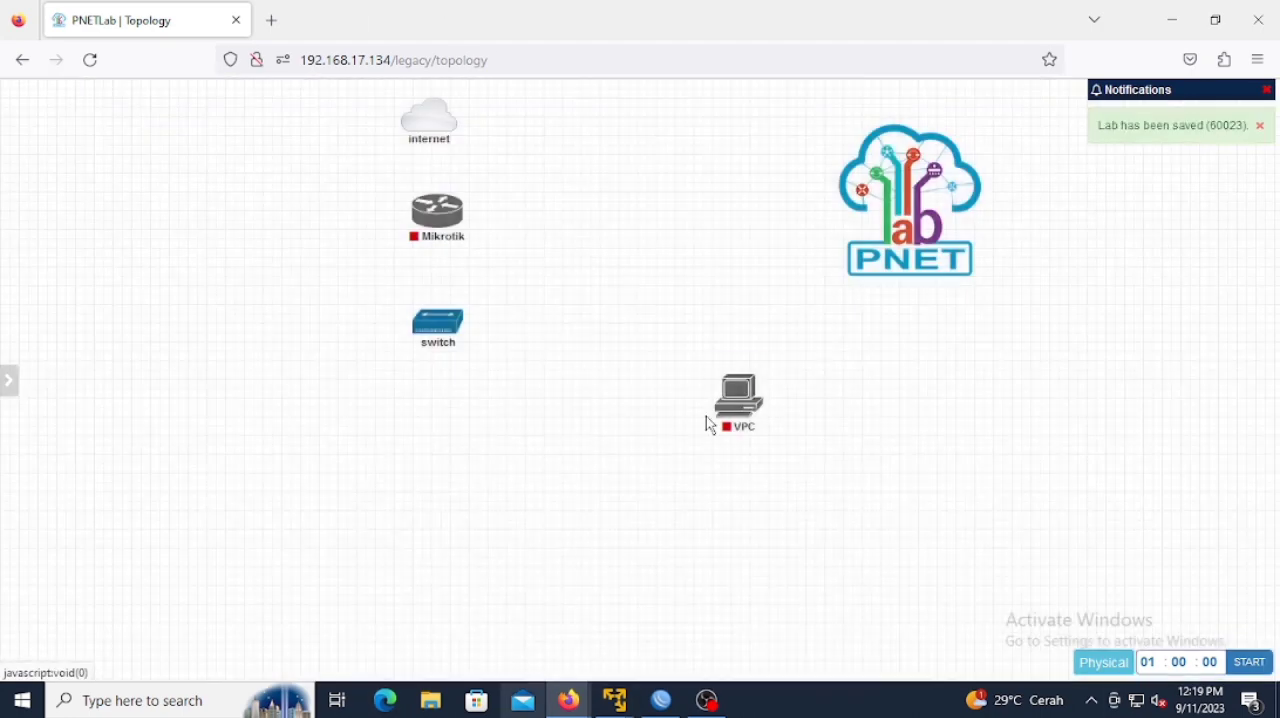
pyautogui.moveTo(737, 394); pyautogui.dragTo(260, 288)
# Step: Rename the Virtual PC placed left of the switch as server
pyautogui.rightClick(260, 290)
pyautogui.click(263, 427)
pyautogui.moveTo(1277, 427); pyautogui.dragTo(1277, 655)
pyautogui.click(588, 621)
# Step: Add a Virtual PC (VPCS) node named VPC1 and place it below and left of the switch
pyautogui.rightClick(650, 354)
pyautogui.click(684, 388)
pyautogui.click(422, 362)
pyautogui.moveTo(1273, 410); pyautogui.dragTo(1273, 640)
pyautogui.click(590, 621)
pyautogui.moveTo(680, 376); pyautogui.dragTo(345, 475)
# Step: Add a Virtual PC (VPCS) node named VPC2 and place it below the switch, beside VPC1
pyautogui.rightClick(638, 423)
pyautogui.click(678, 462)
pyautogui.click(420, 209)
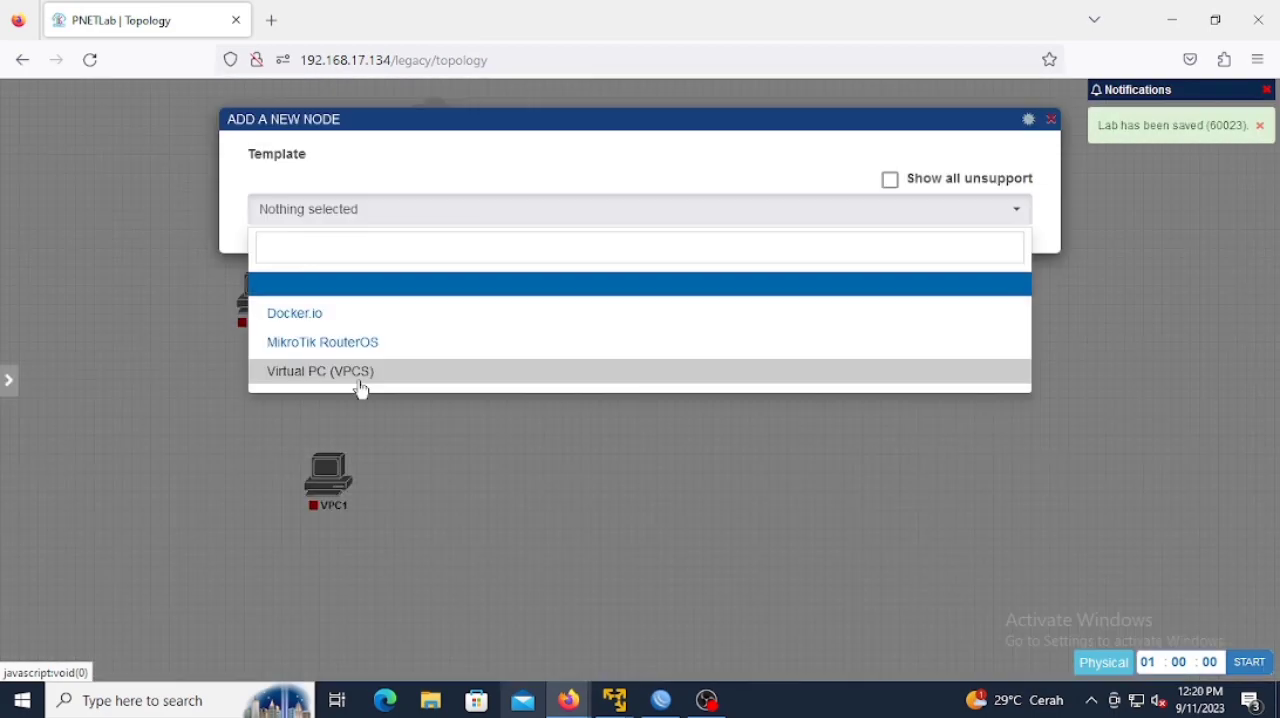
pyautogui.click(359, 373)
pyautogui.click(591, 621)
pyautogui.moveTo(666, 446); pyautogui.dragTo(428, 472)
# Step: Add a Virtual PC (VPCS) node named VPC3 and place it to the right of VPC2
pyautogui.rightClick(600, 388)
pyautogui.click(638, 430)
pyautogui.rightClick(718, 408)
pyautogui.click(757, 448)
pyautogui.click(388, 368)
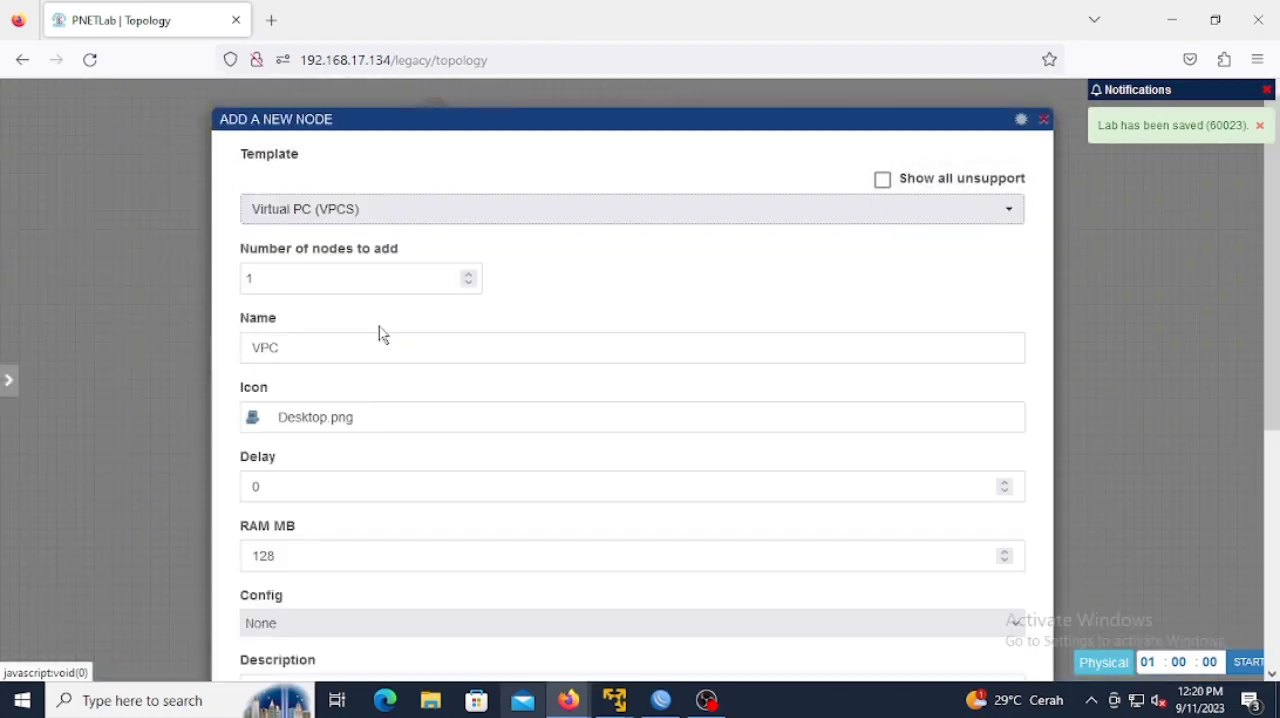
pyautogui.click(600, 625)
pyautogui.moveTo(744, 430); pyautogui.dragTo(523, 468)
# Step: Add a Virtual PC (VPCS) node named VPC4 at the right end of the PC row
pyautogui.rightClick(835, 336)
pyautogui.click(874, 375)
pyautogui.click(428, 368)
pyautogui.scroll(-10, 432, 374)
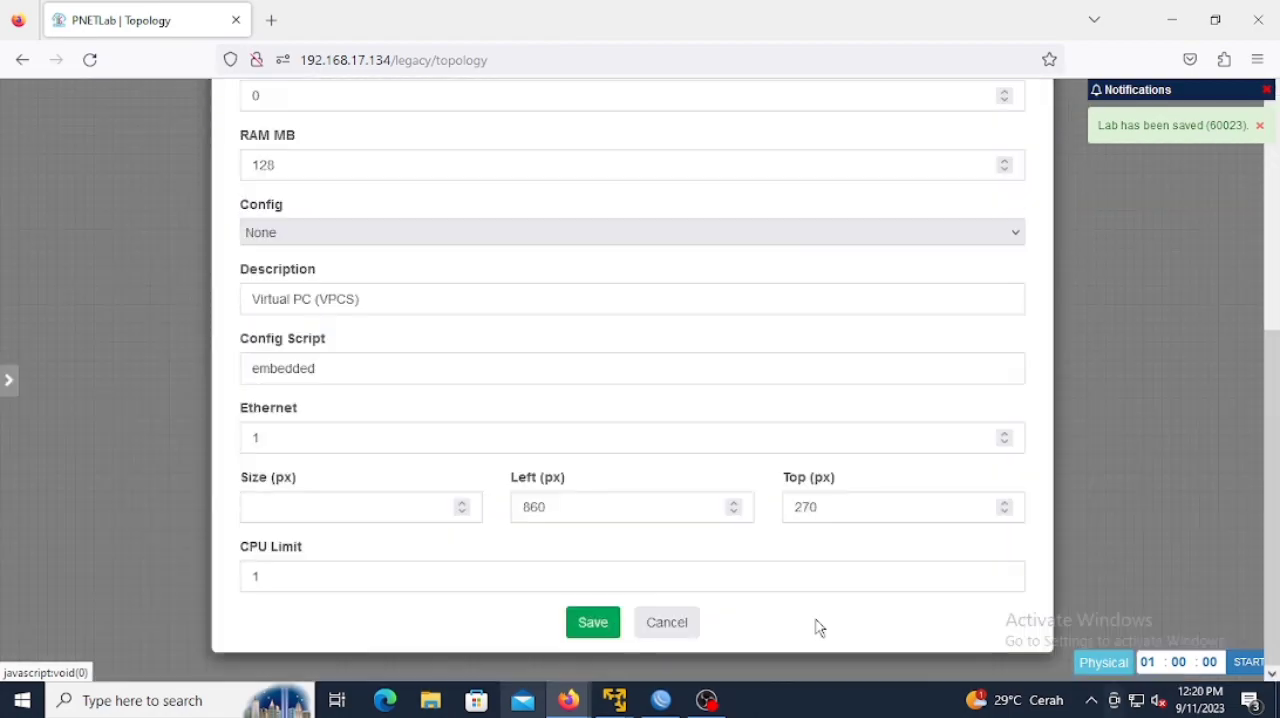
pyautogui.click(591, 621)
# Step: Add a Management(Cloud0) network named winbox and place its cloud to the right of the Mikrotik router
pyautogui.rightClick(667, 214)
pyautogui.click(706, 272)
pyautogui.click(707, 272)
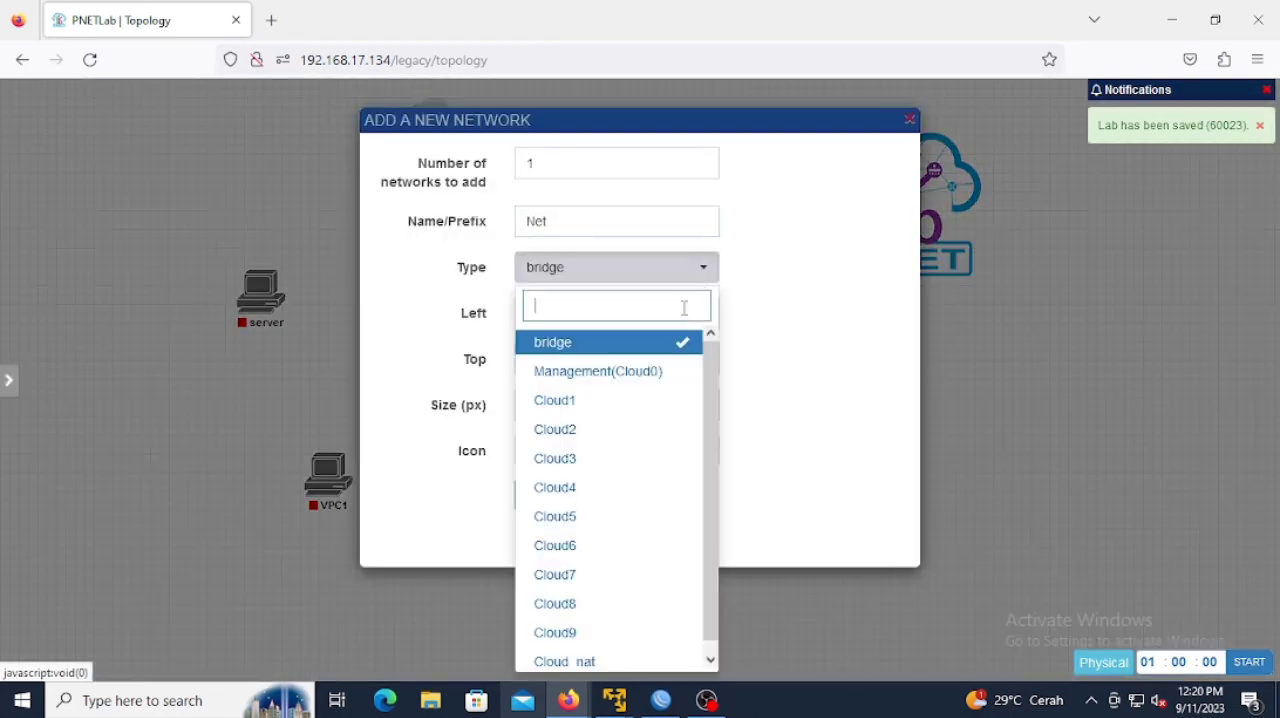
pyautogui.click(677, 377)
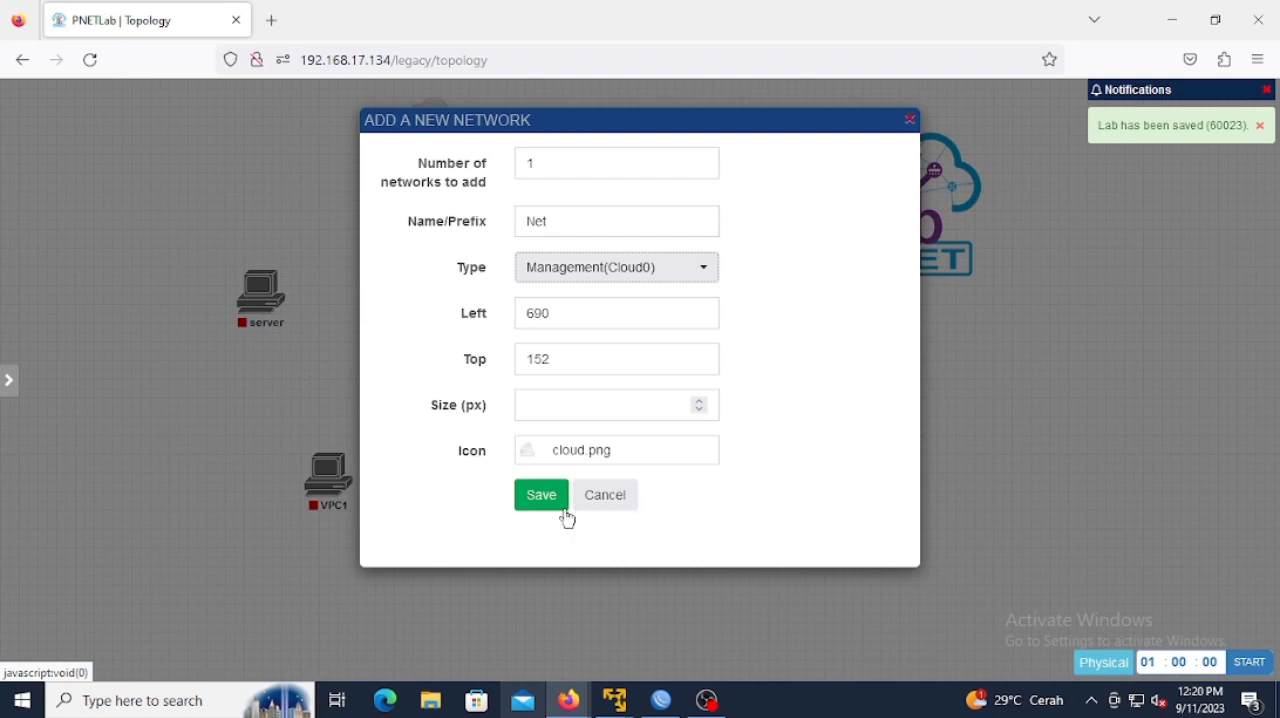
pyautogui.click(630, 220)
pyautogui.press('BackSpace')
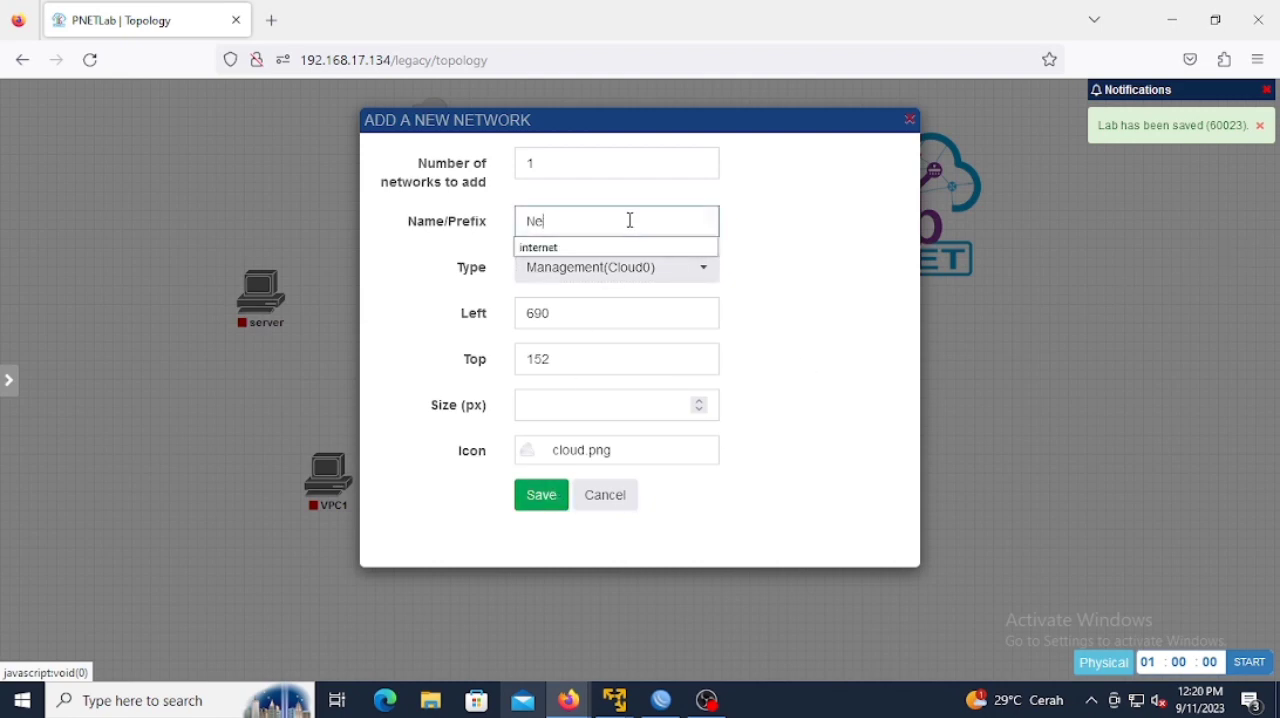
pyautogui.press('BackSpace')
pyautogui.press('BackSpace')
pyautogui.write('winbox')
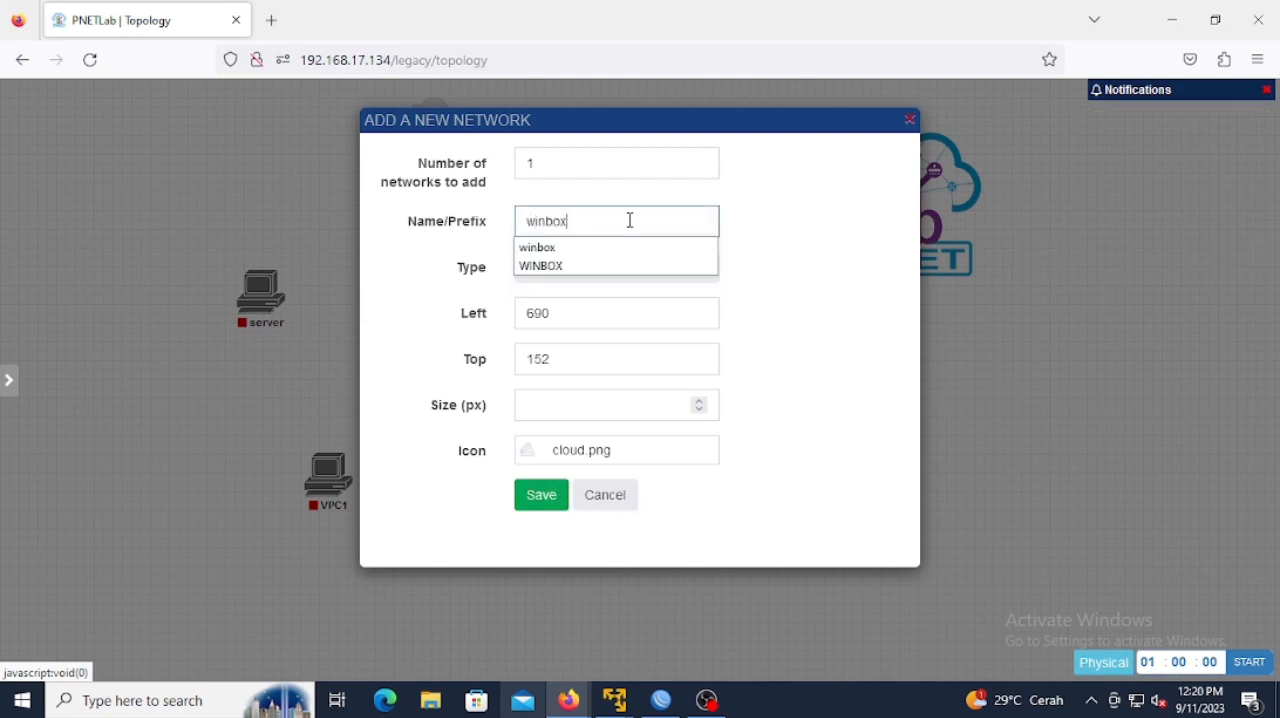
pyautogui.click(525, 500)
pyautogui.moveTo(730, 283); pyautogui.dragTo(606, 272)
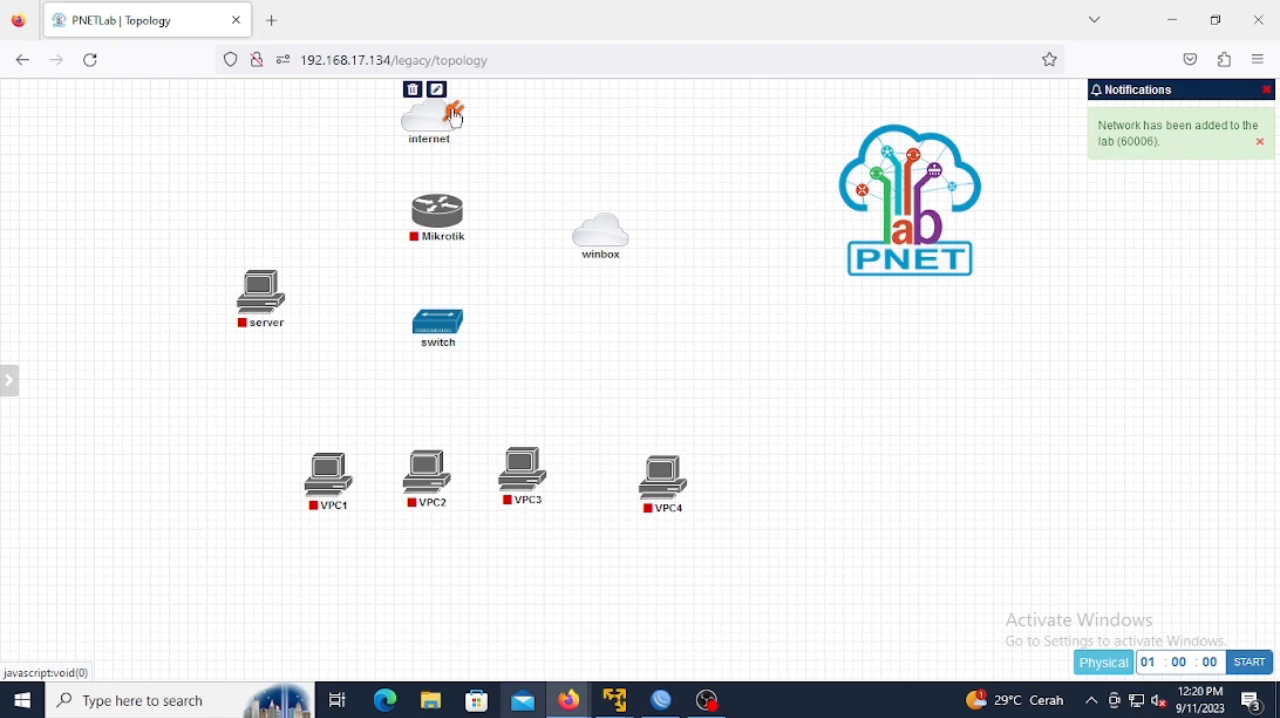
# Step: Connect the internet cloud to the Mikrotik's eth1 and the Mikrotik's eth2 to the switch
pyautogui.moveTo(451, 117); pyautogui.dragTo(440, 210)
pyautogui.click(684, 484)
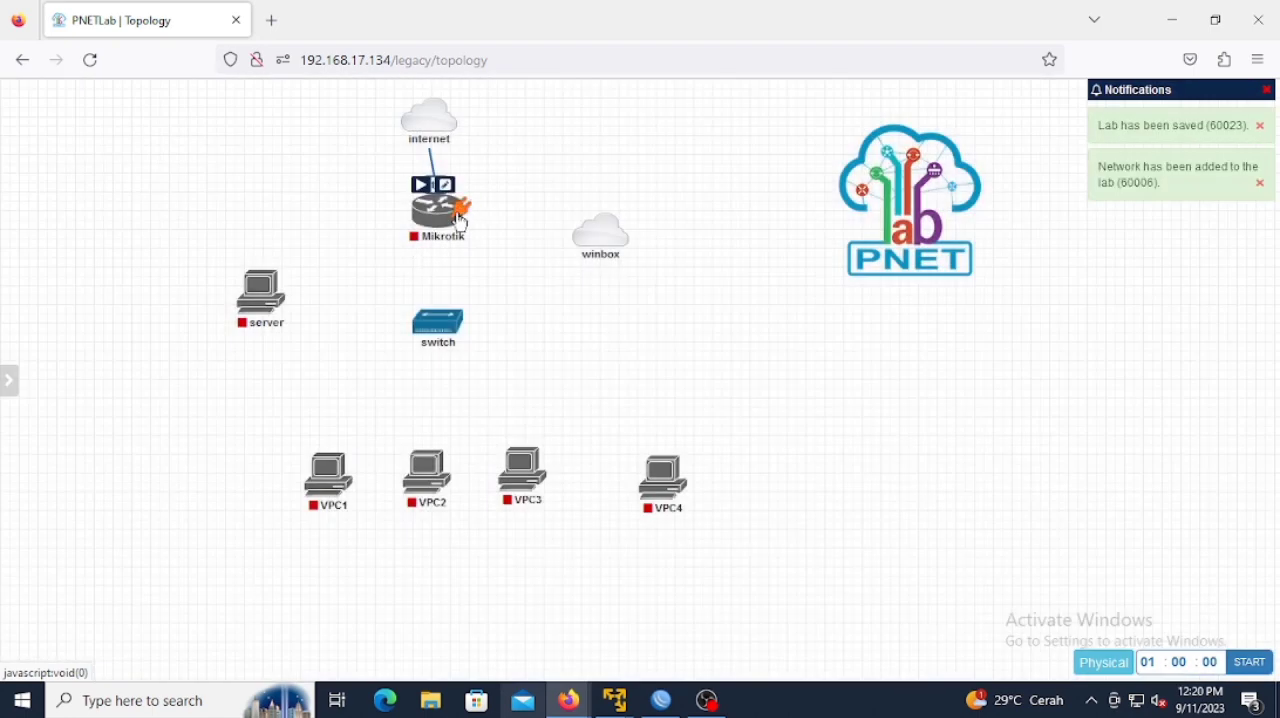
pyautogui.moveTo(460, 207); pyautogui.dragTo(330, 476)
pyautogui.click(676, 490)
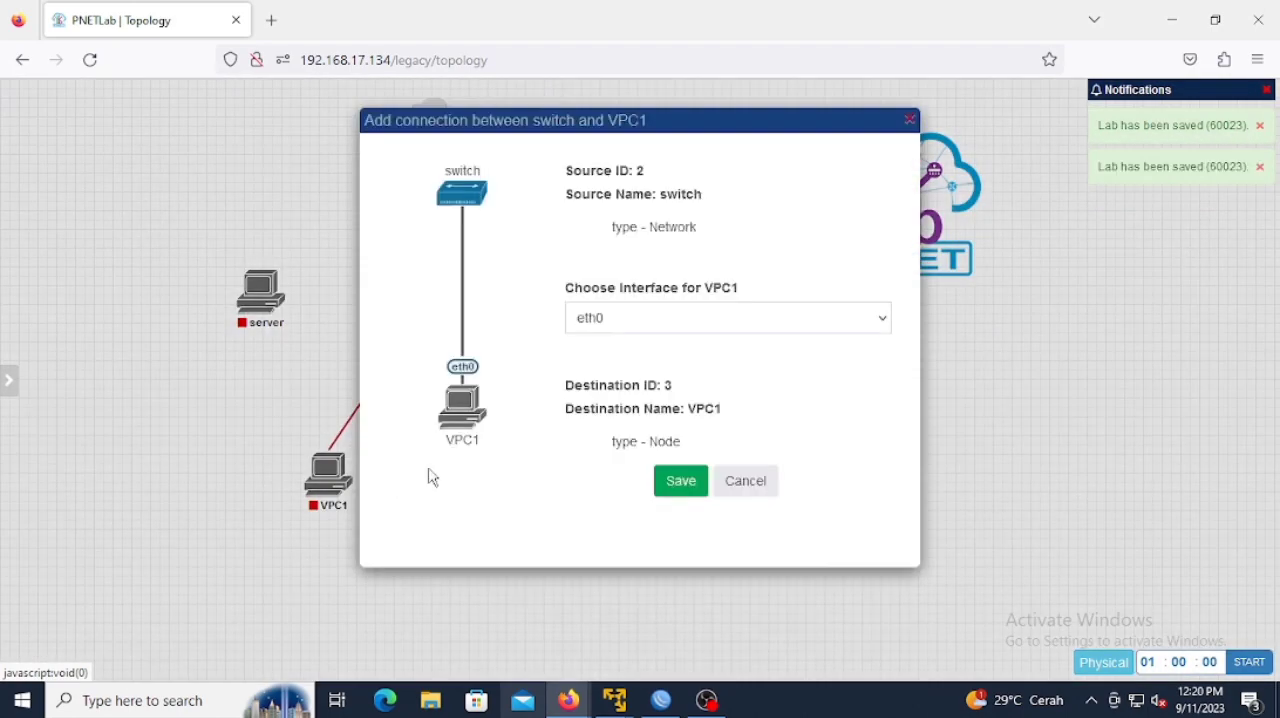
# Step: Connect the switch to eth0 of VPC1 and to eth0 of VPC2
pyautogui.click(688, 486)
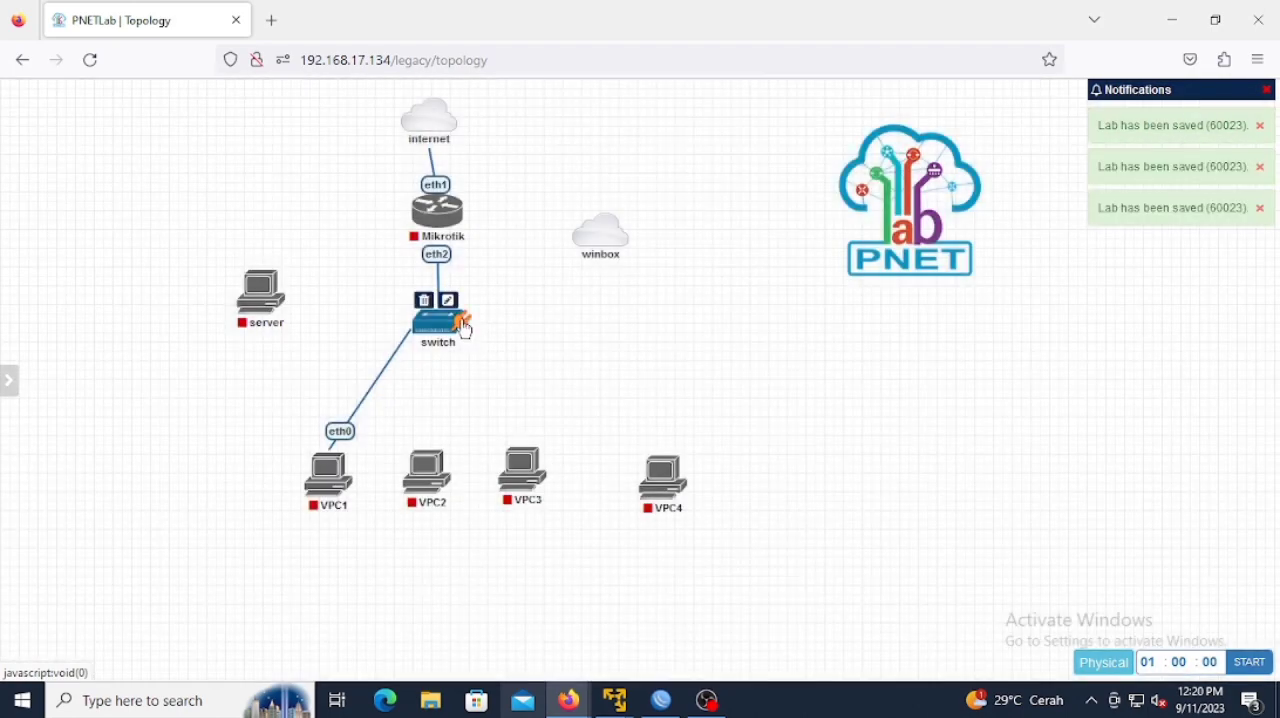
pyautogui.moveTo(460, 322); pyautogui.dragTo(428, 470)
pyautogui.click(662, 474)
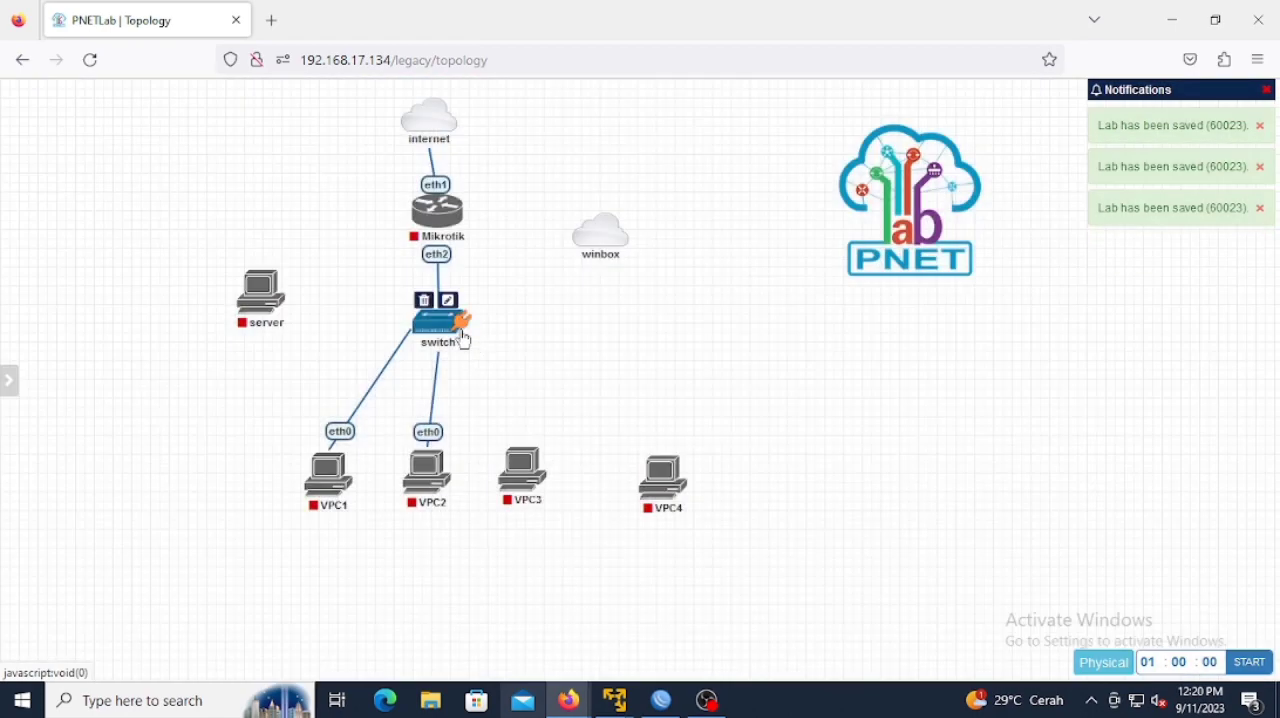
# Step: Connect the switch to eth0 of VPC3 and to eth0 of VPC4
pyautogui.moveTo(462, 336); pyautogui.dragTo(514, 436)
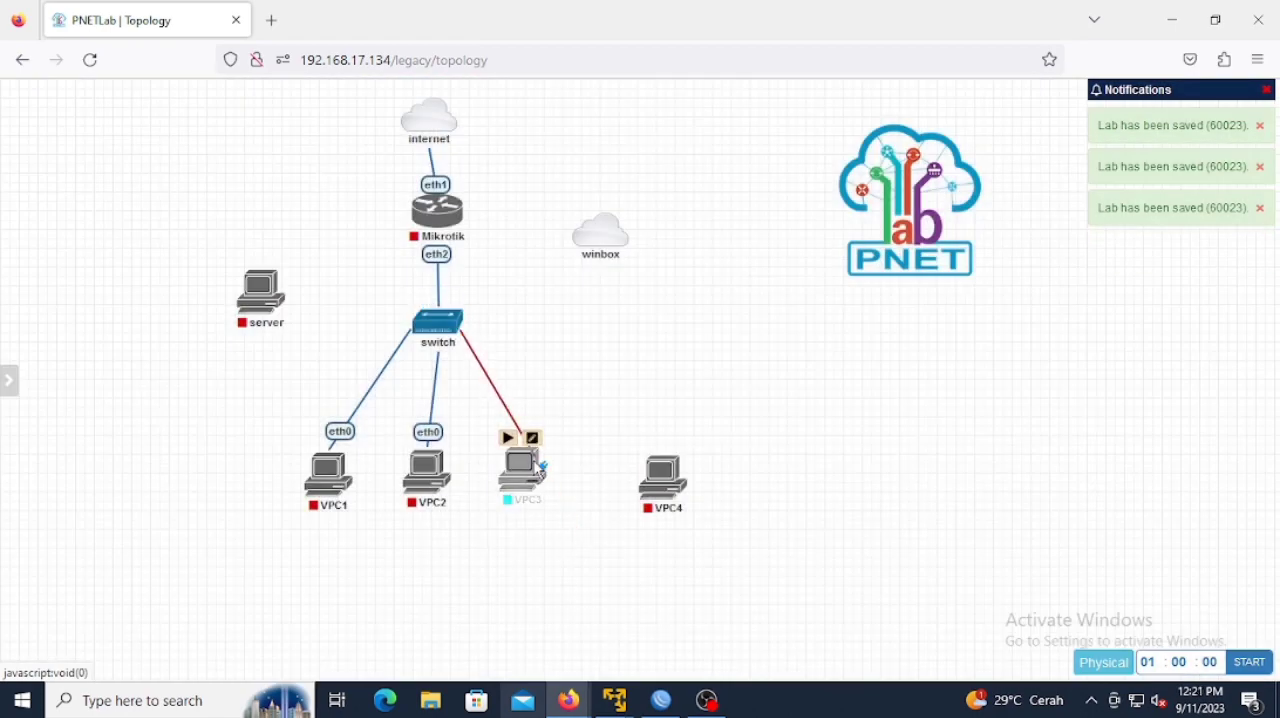
pyautogui.click(674, 480)
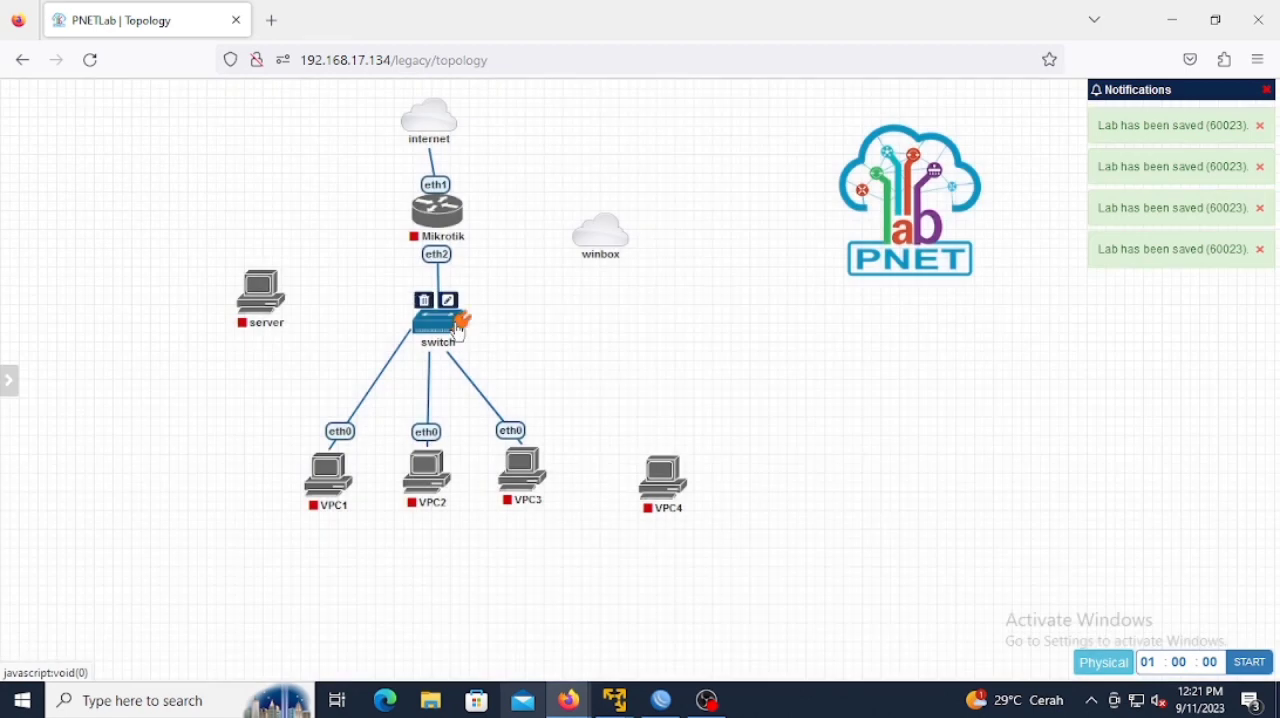
pyautogui.moveTo(462, 330); pyautogui.dragTo(676, 487)
pyautogui.click(676, 485)
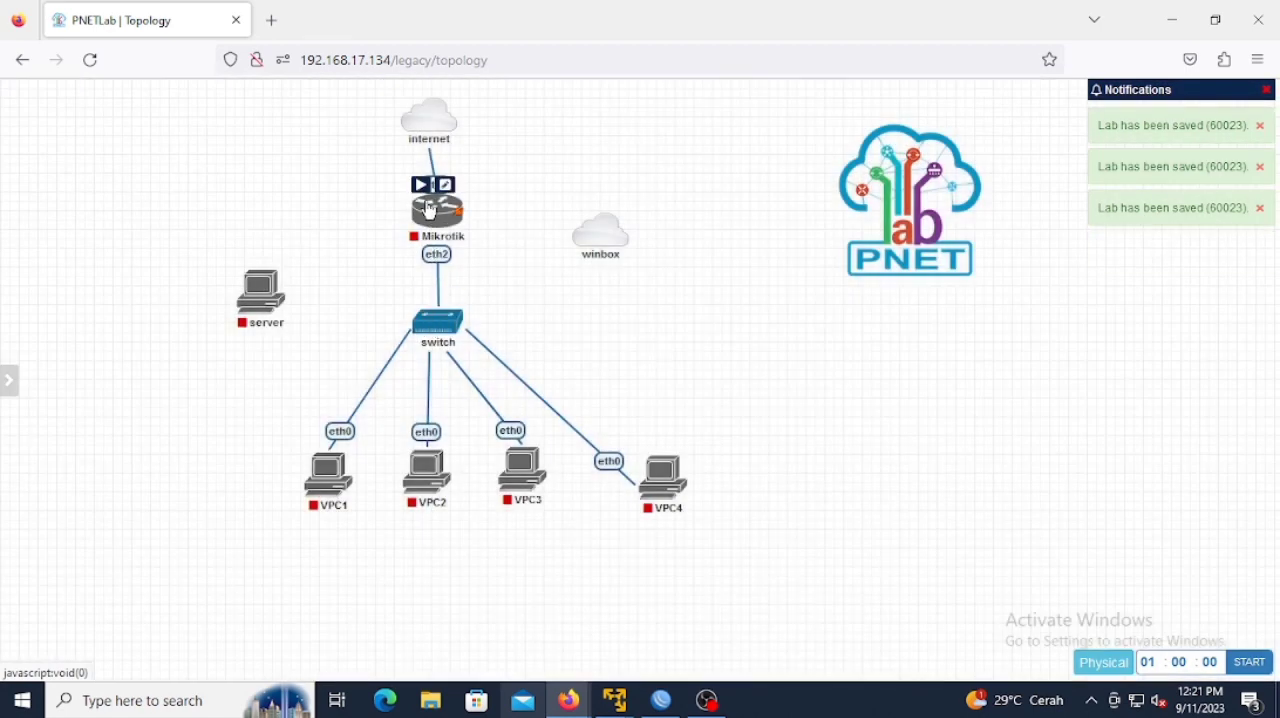
# Step: Connect the Mikrotik's eth3 to the server's eth0 and the Mikrotik's eth4 to the winbox cloud
pyautogui.moveTo(462, 224); pyautogui.dragTo(284, 296)
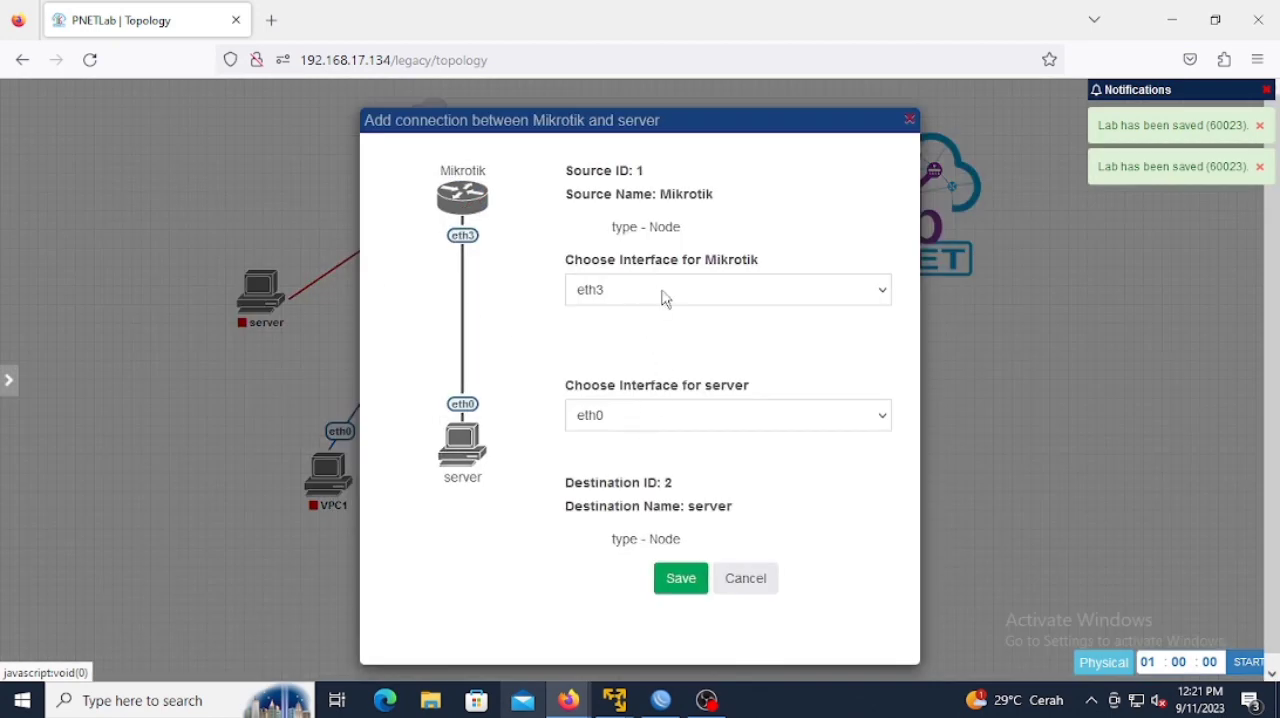
pyautogui.click(692, 586)
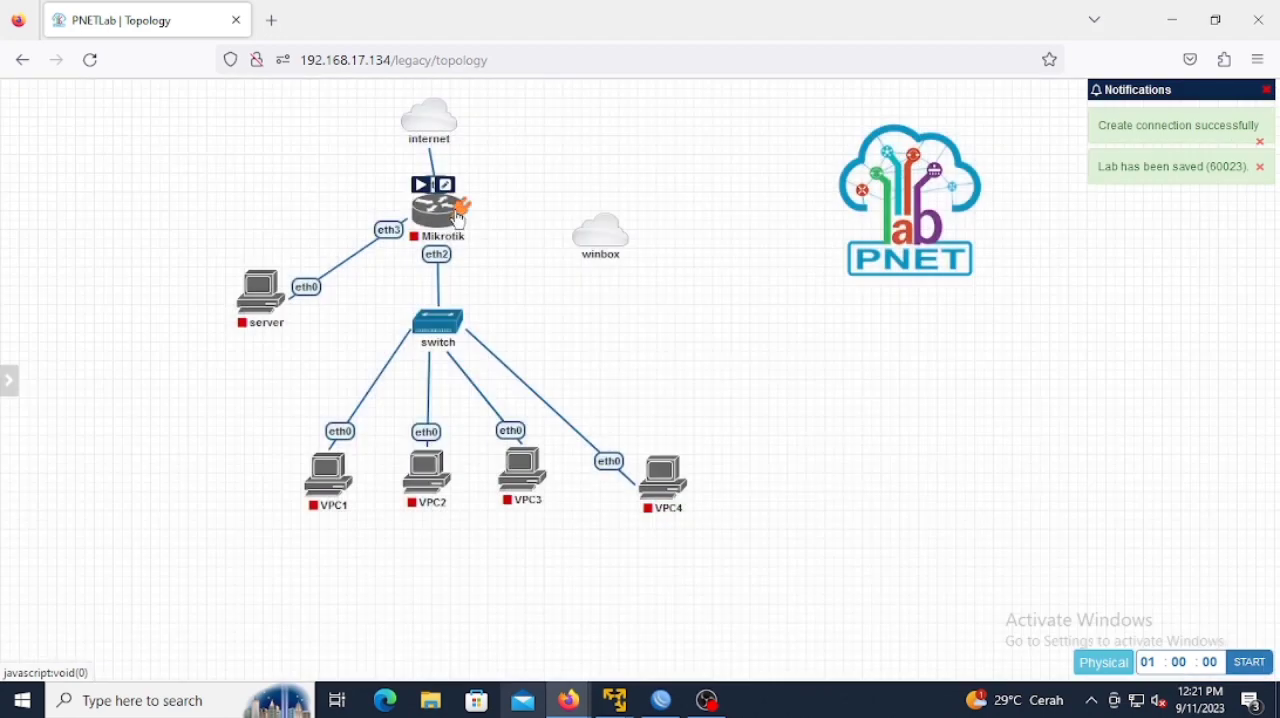
pyautogui.moveTo(462, 218); pyautogui.dragTo(600, 240)
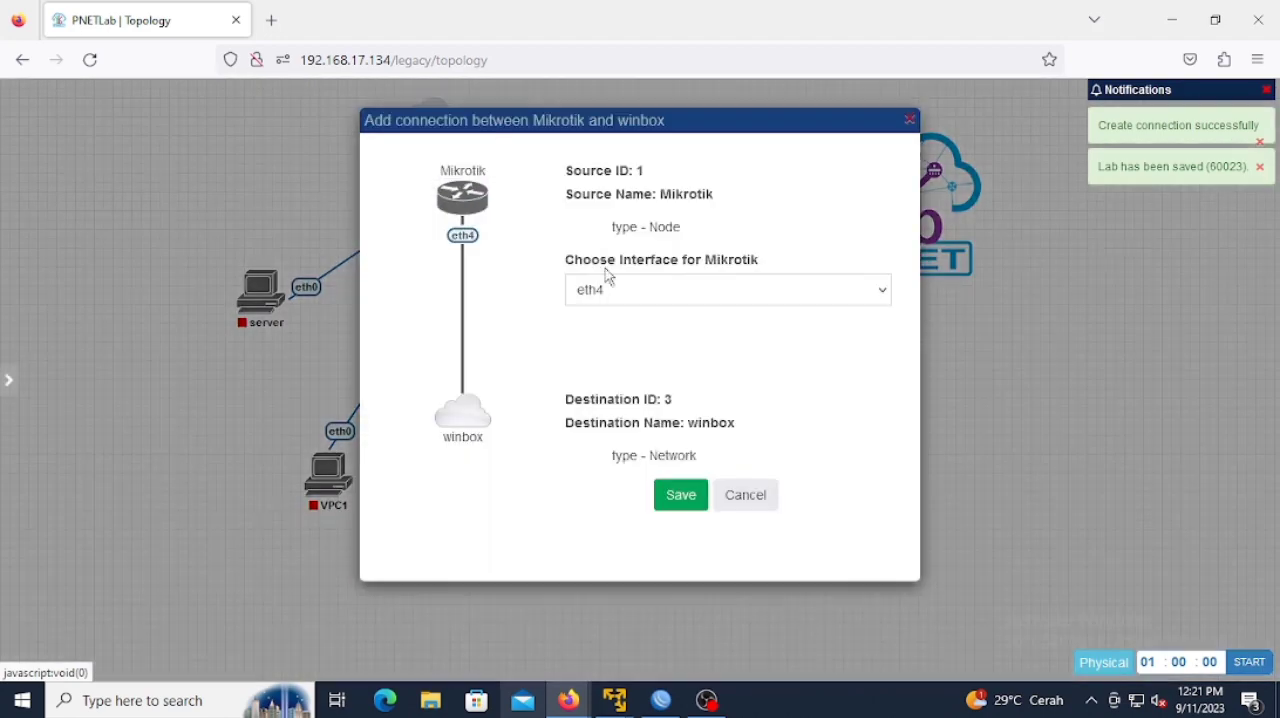
pyautogui.click(694, 497)
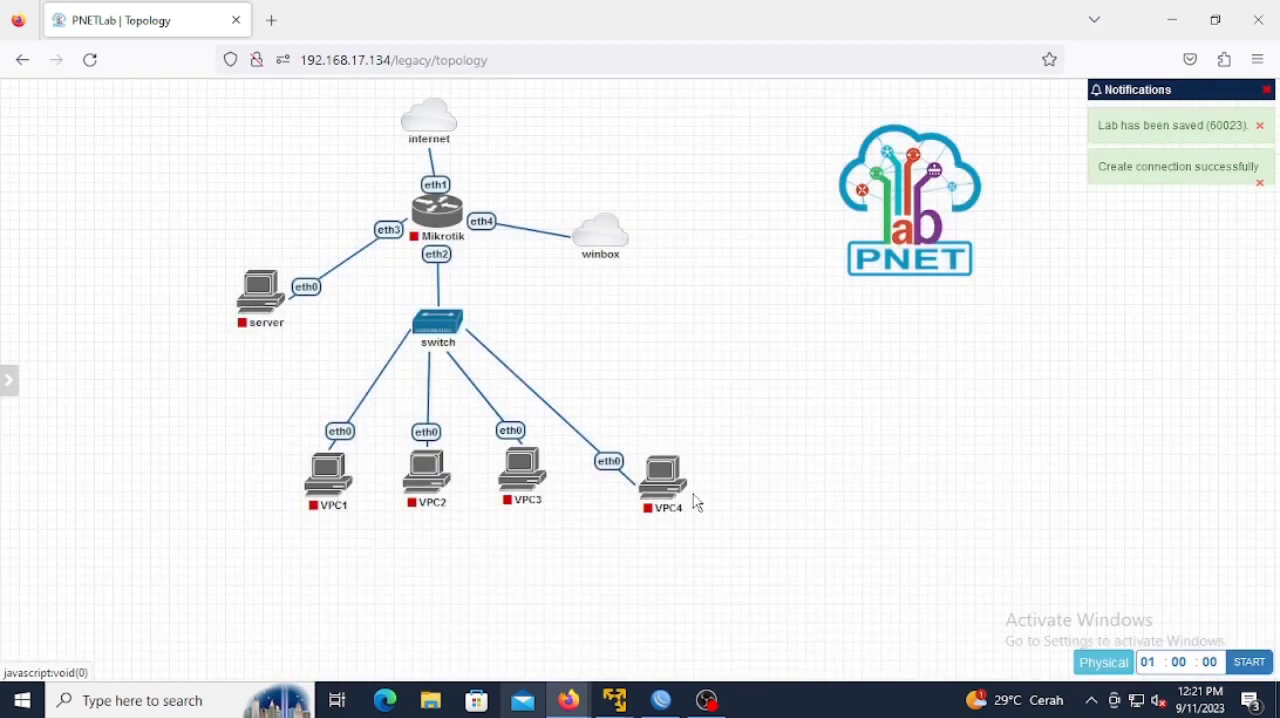
# Step: Start the Mikrotik, server and VPC1 nodes in the topology
pyautogui.moveTo(413, 224)
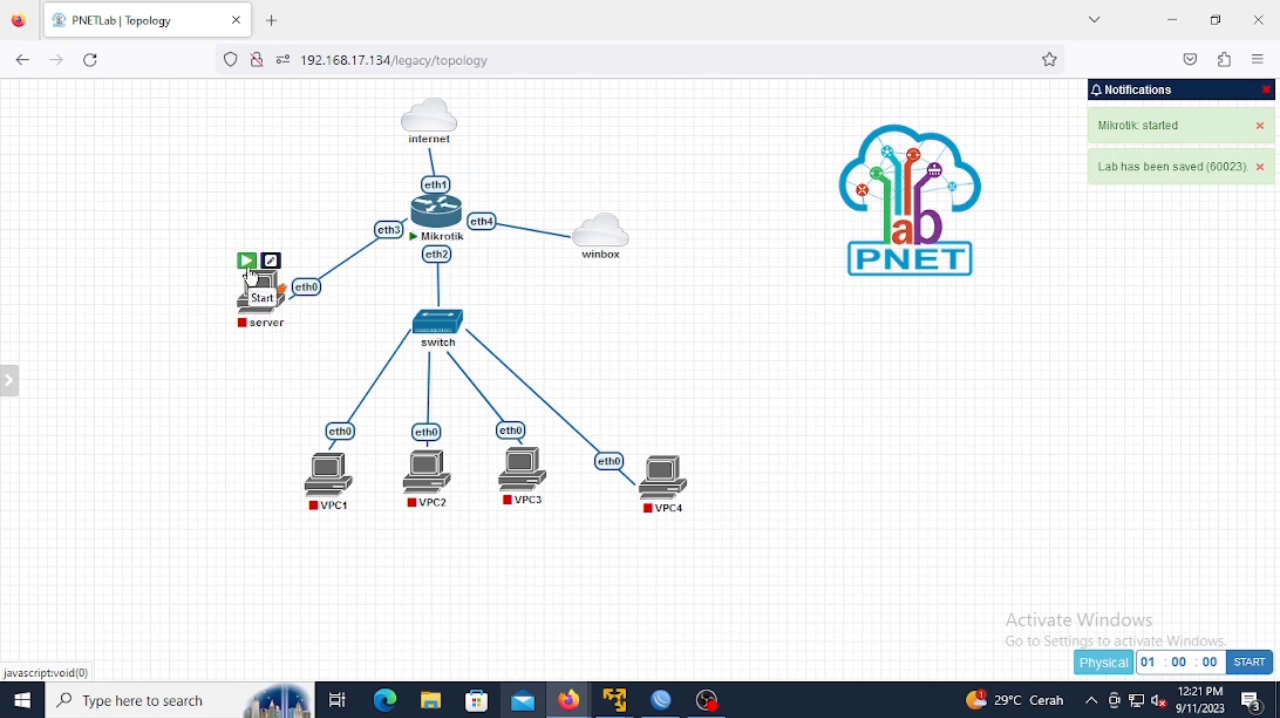
pyautogui.click(250, 273)
pyautogui.moveTo(320, 456)
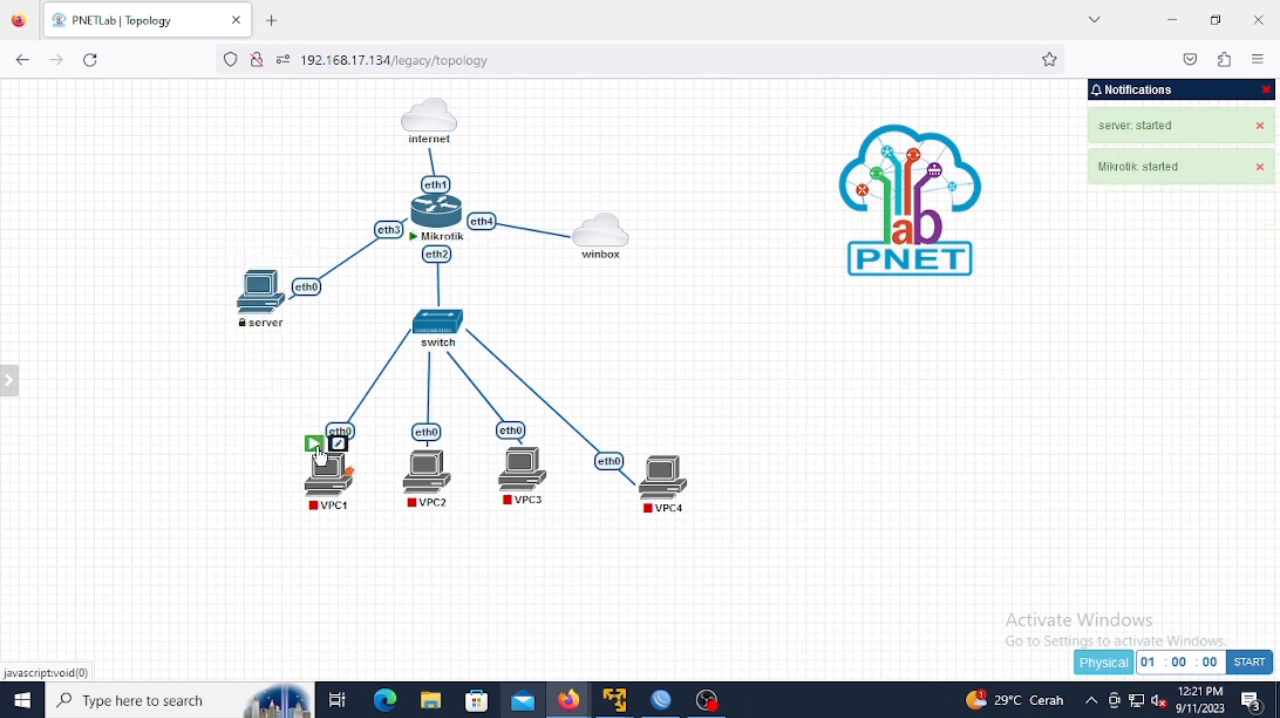
pyautogui.click(318, 449)
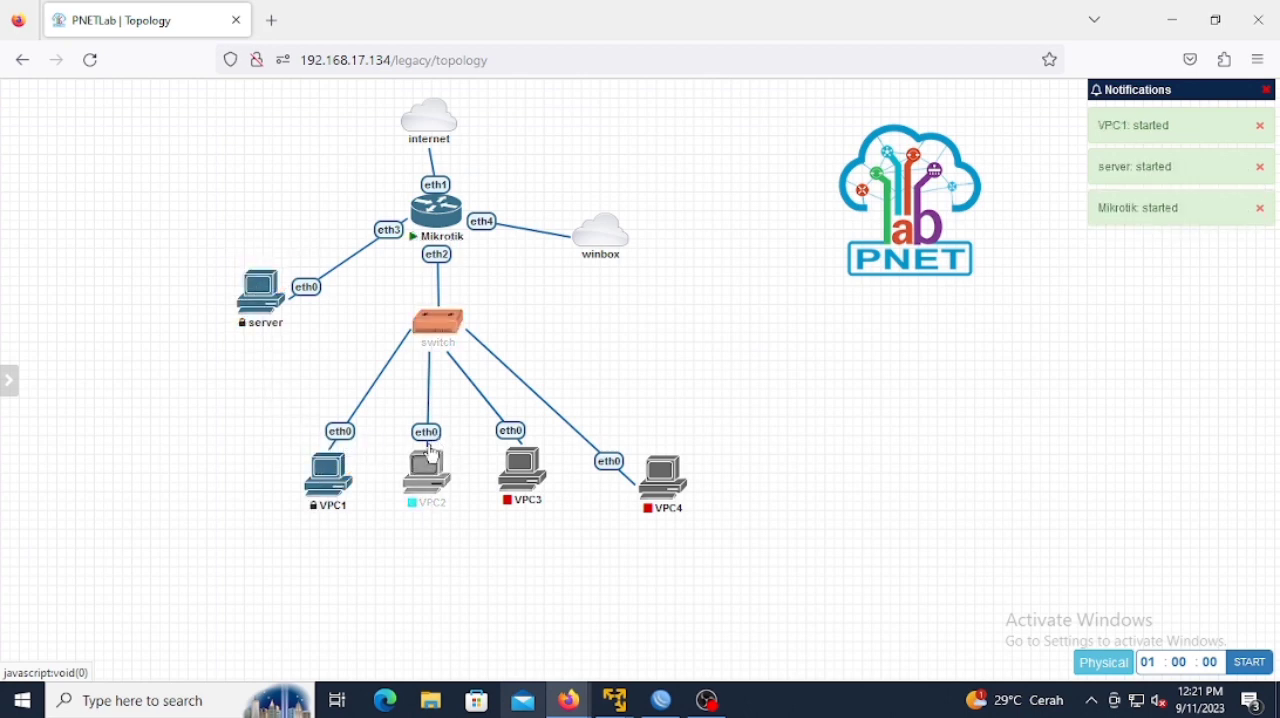
pyautogui.moveTo(410, 425)
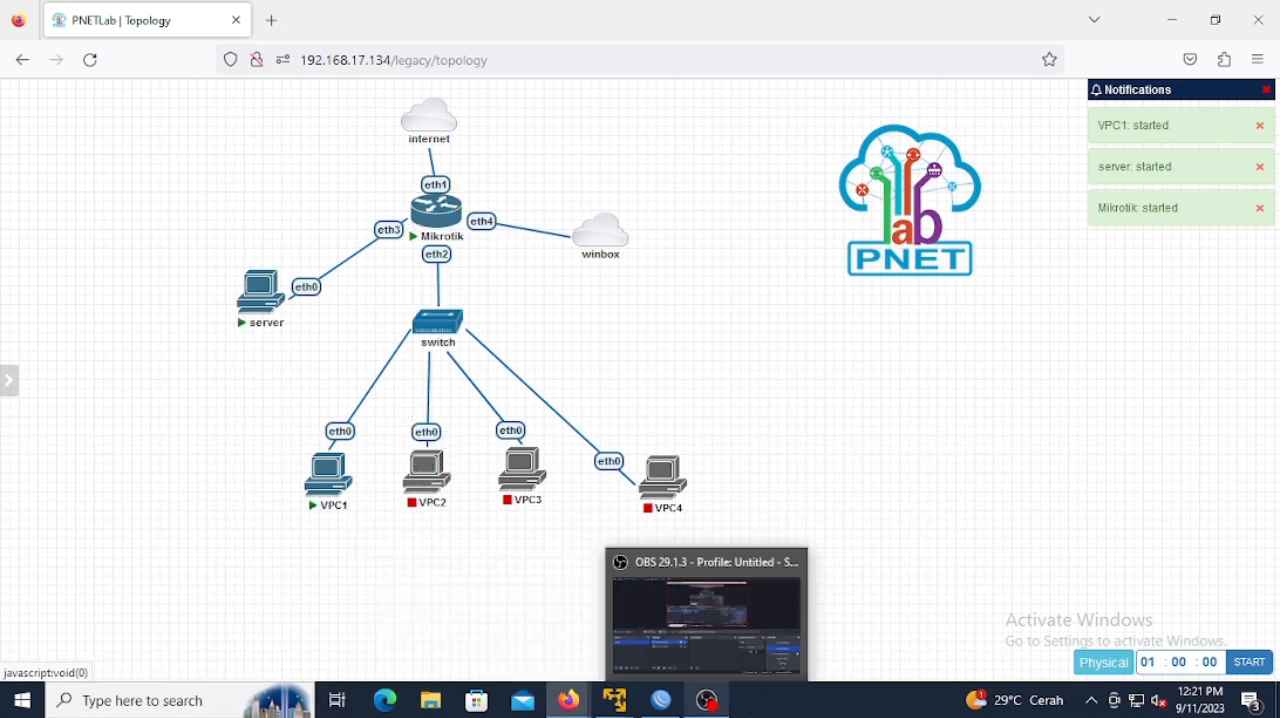
# Step: Switch to WinBox and cancel the pending connection to 10.0.137.198
pyautogui.moveTo(655, 712)
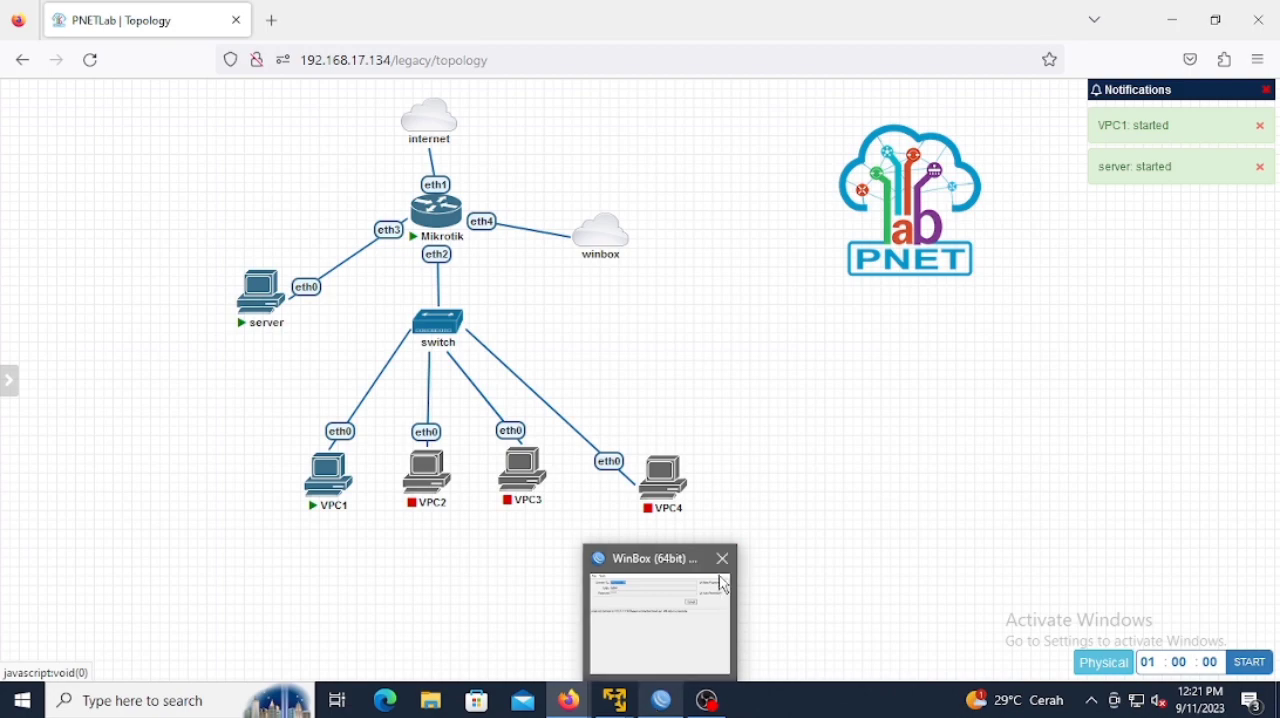
pyautogui.moveTo(715, 565)
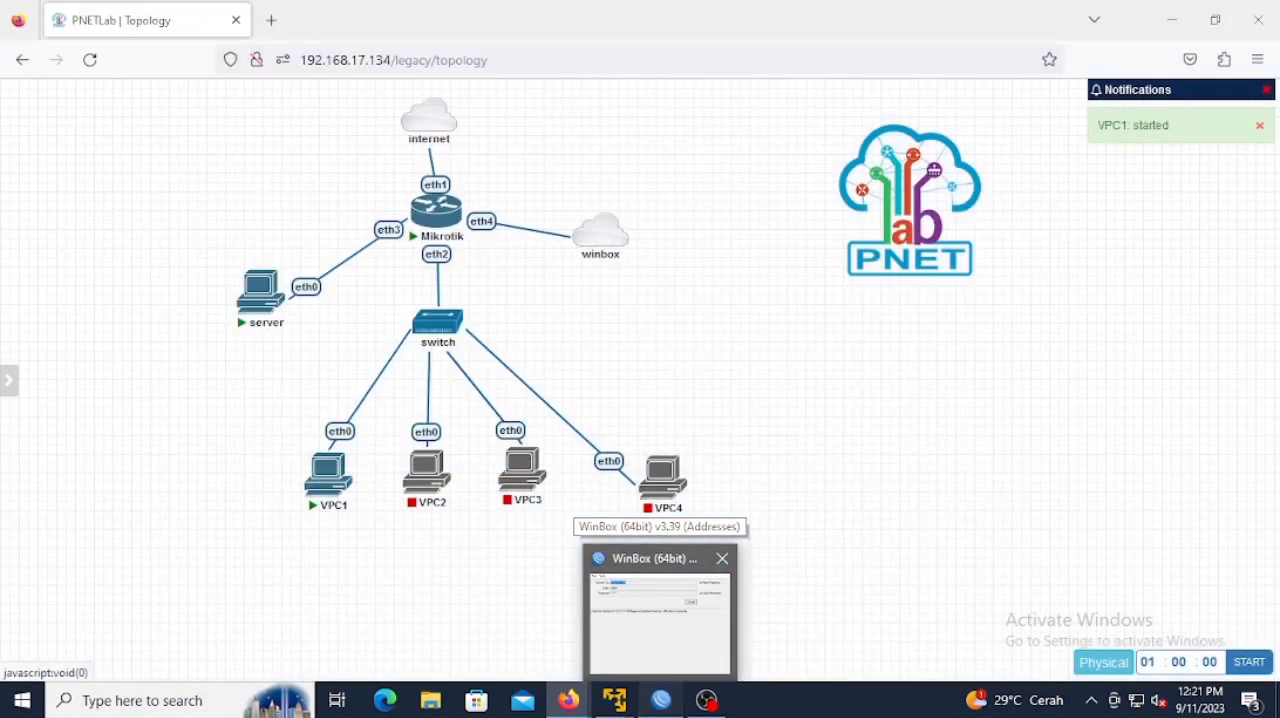
pyautogui.click(668, 697)
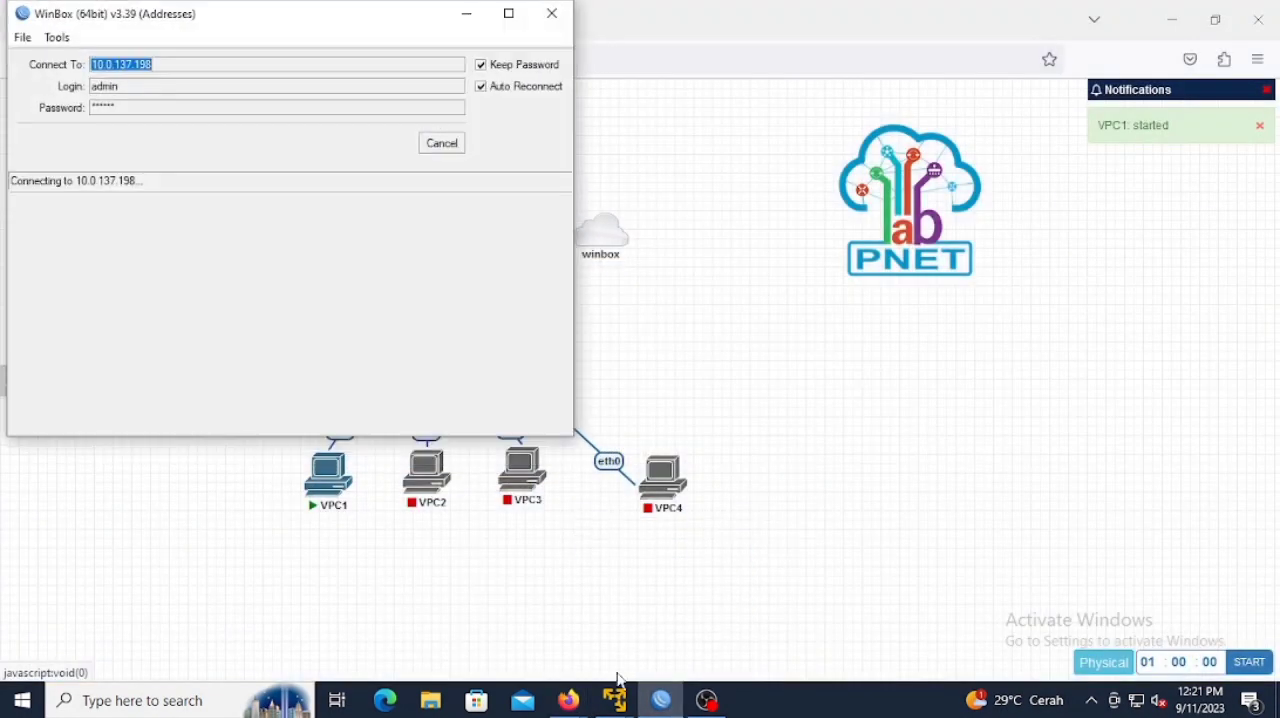
pyautogui.click(156, 105)
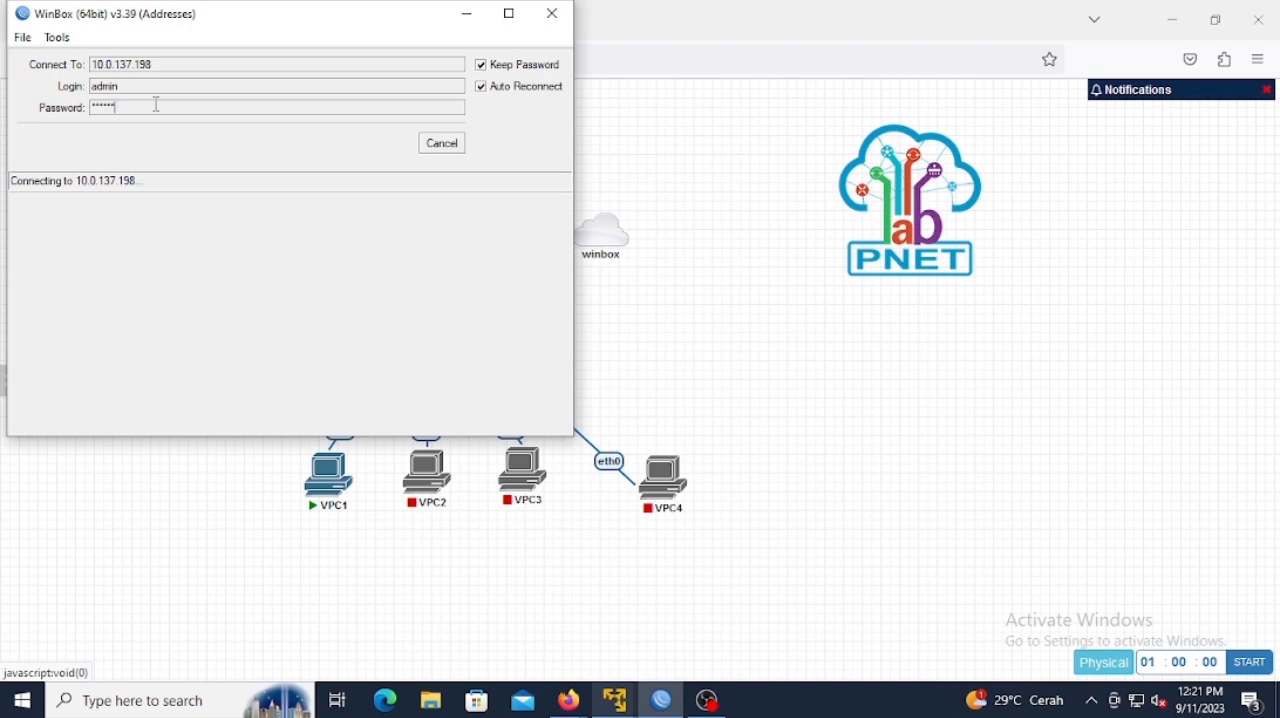
pyautogui.click(436, 146)
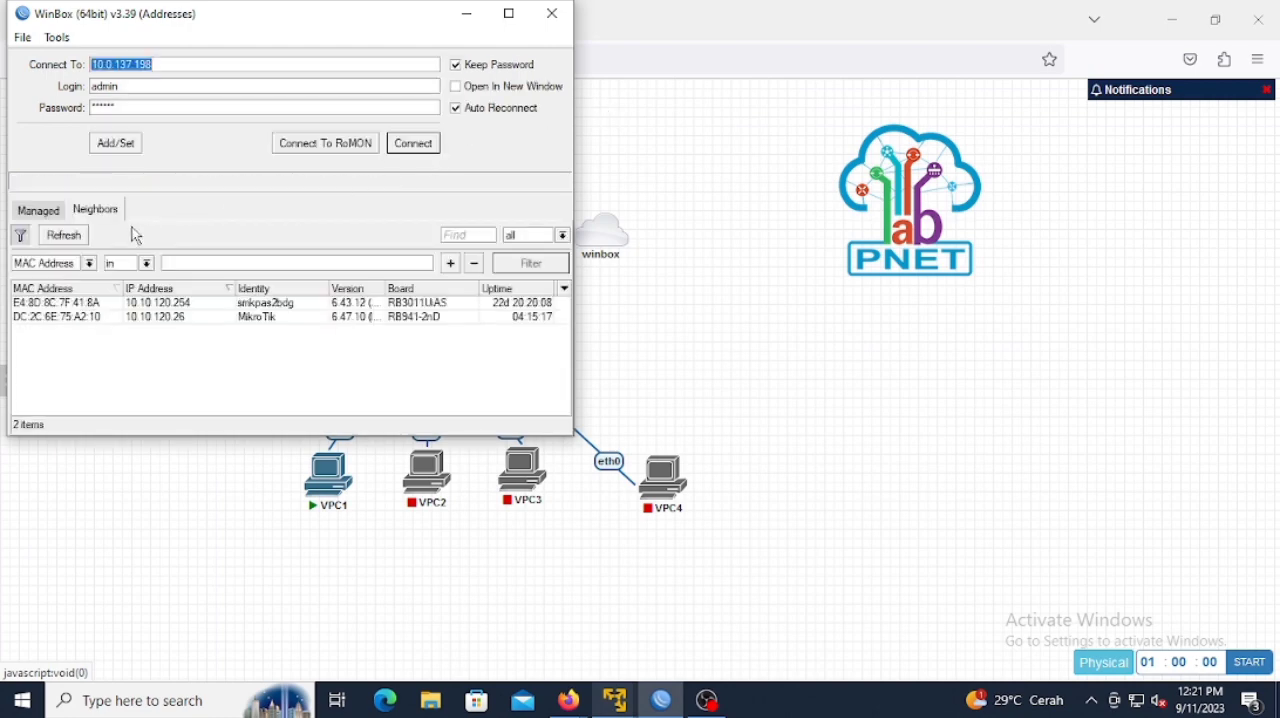
# Step: Refresh the neighbor list and connect to the CHR router 50:5F:84:00:06:03 as admin with an empty password
pyautogui.click(66, 236)
pyautogui.click(66, 236)
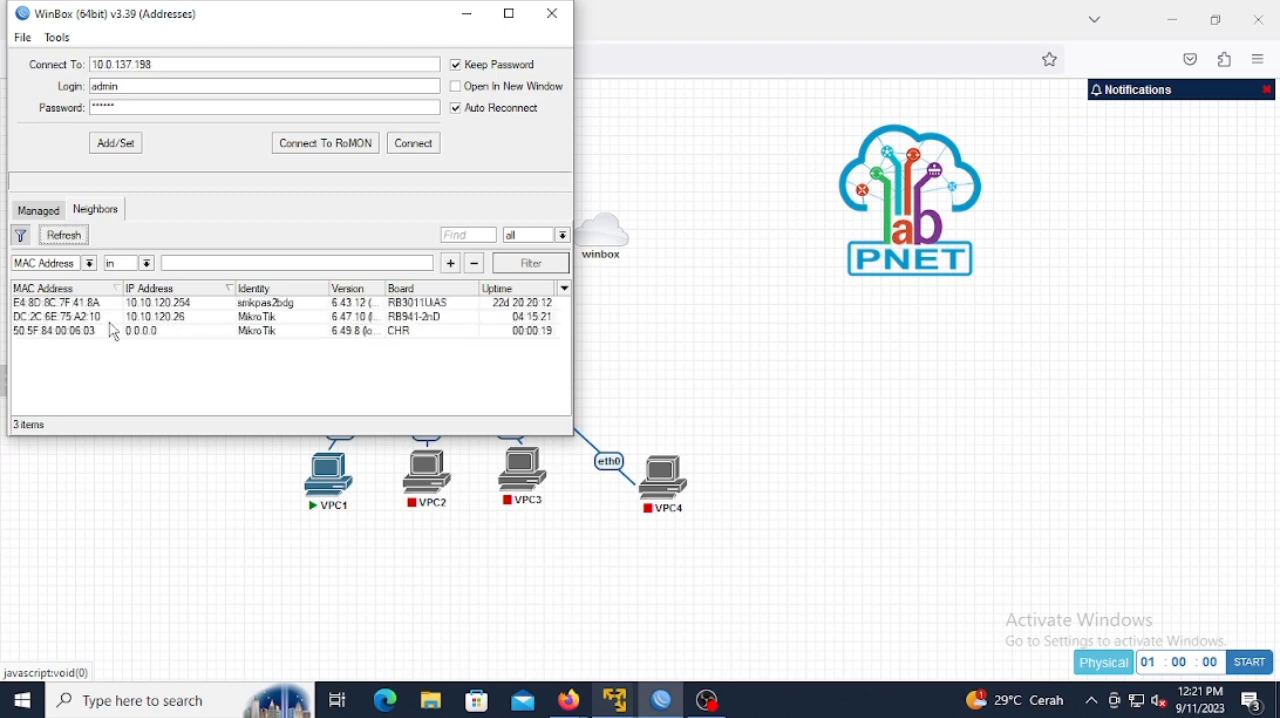
pyautogui.click(104, 333)
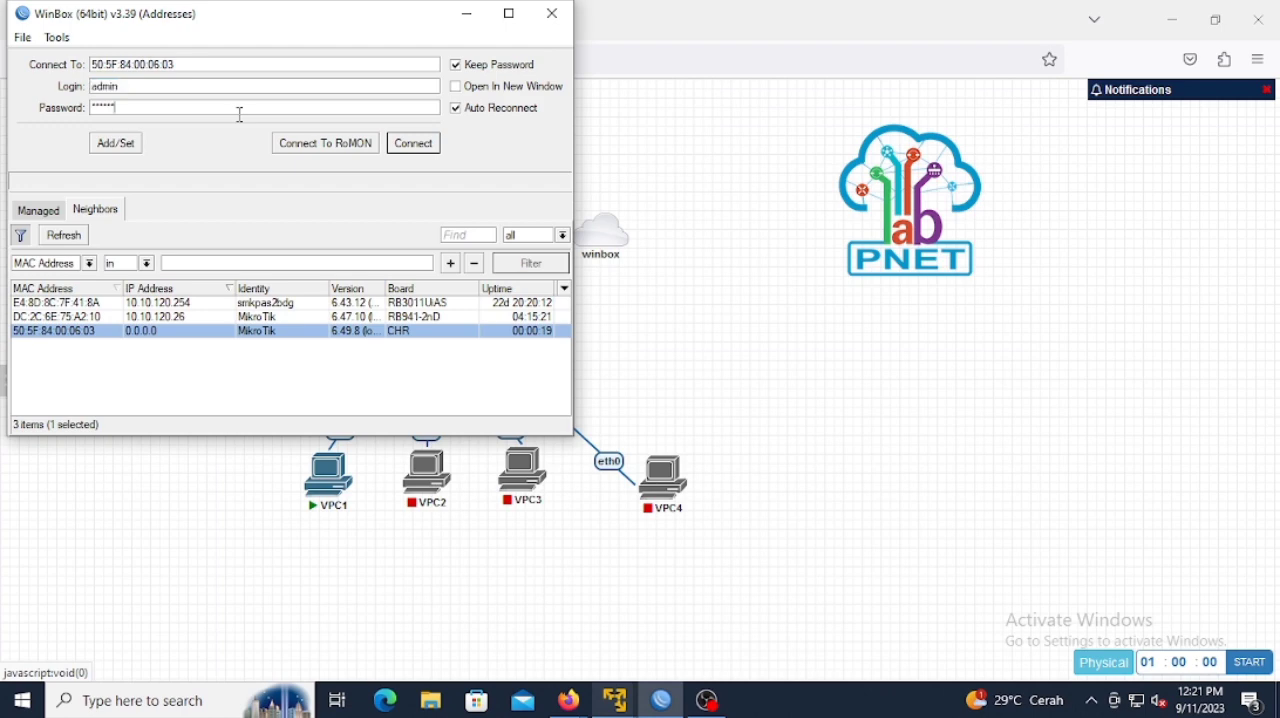
pyautogui.click(414, 145)
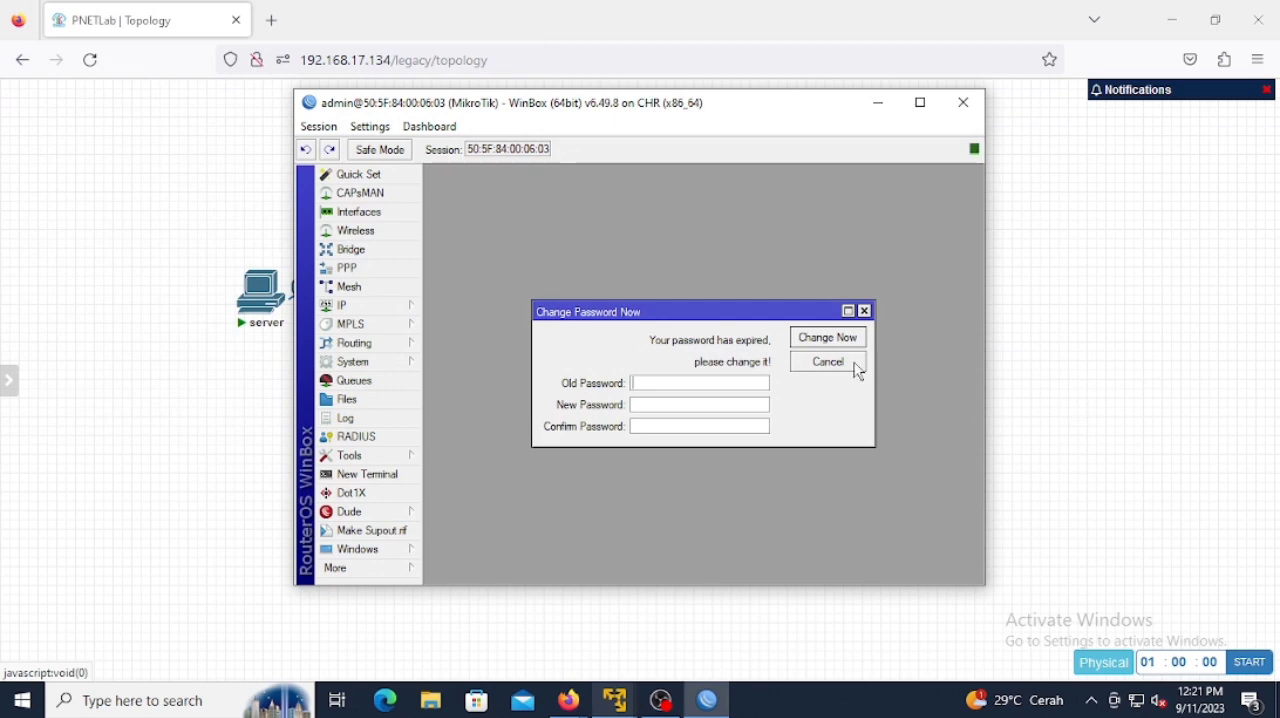
# Step: Open the router's DHCP client list and check the lease on ether1
pyautogui.click(830, 362)
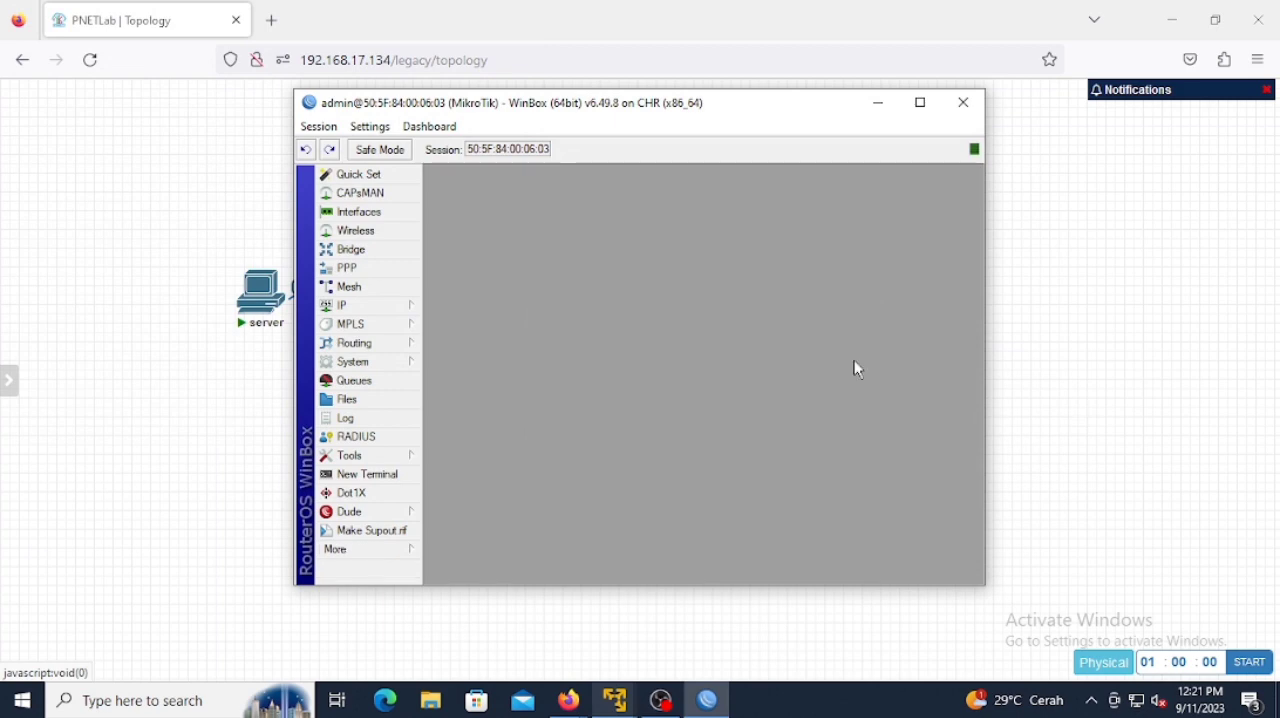
pyautogui.click(357, 314)
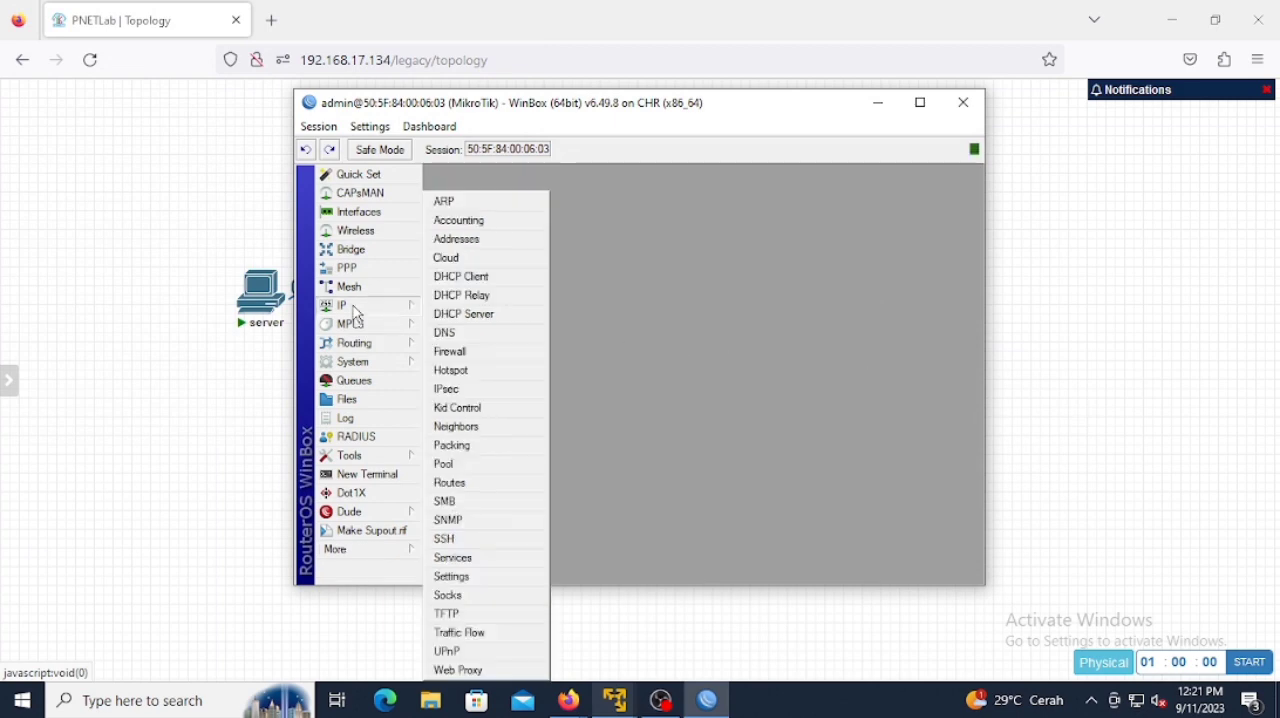
pyautogui.click(477, 281)
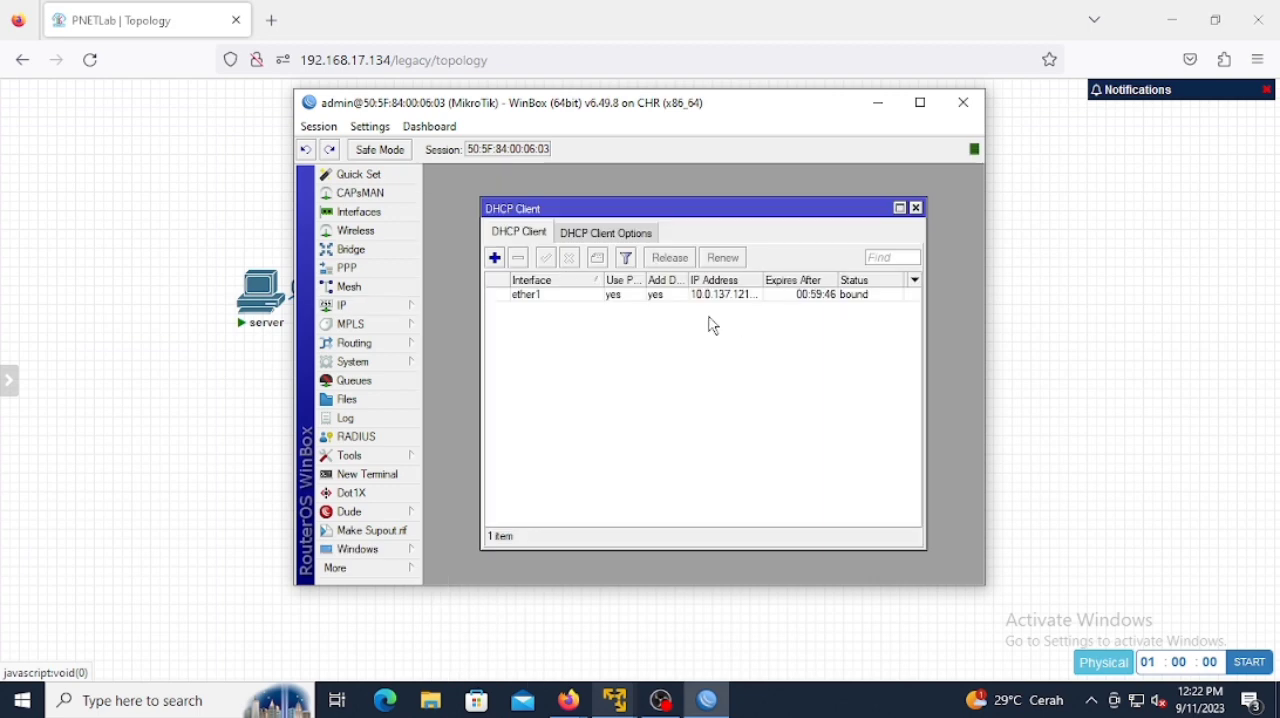
# Step: Add the IP address 192.168.1.1/24 to interface ether2 in the router's address list
pyautogui.click(366, 308)
pyautogui.click(477, 238)
pyautogui.click(559, 245)
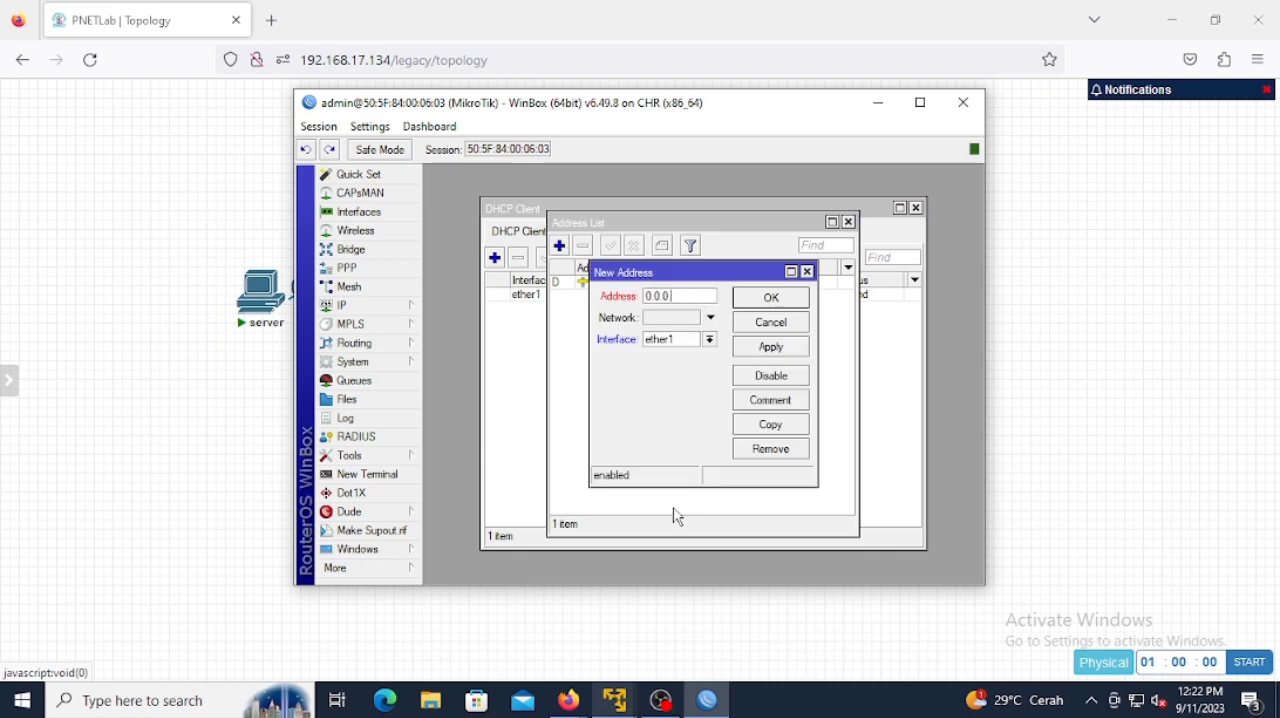
pyautogui.write('192.168.1.1/24')
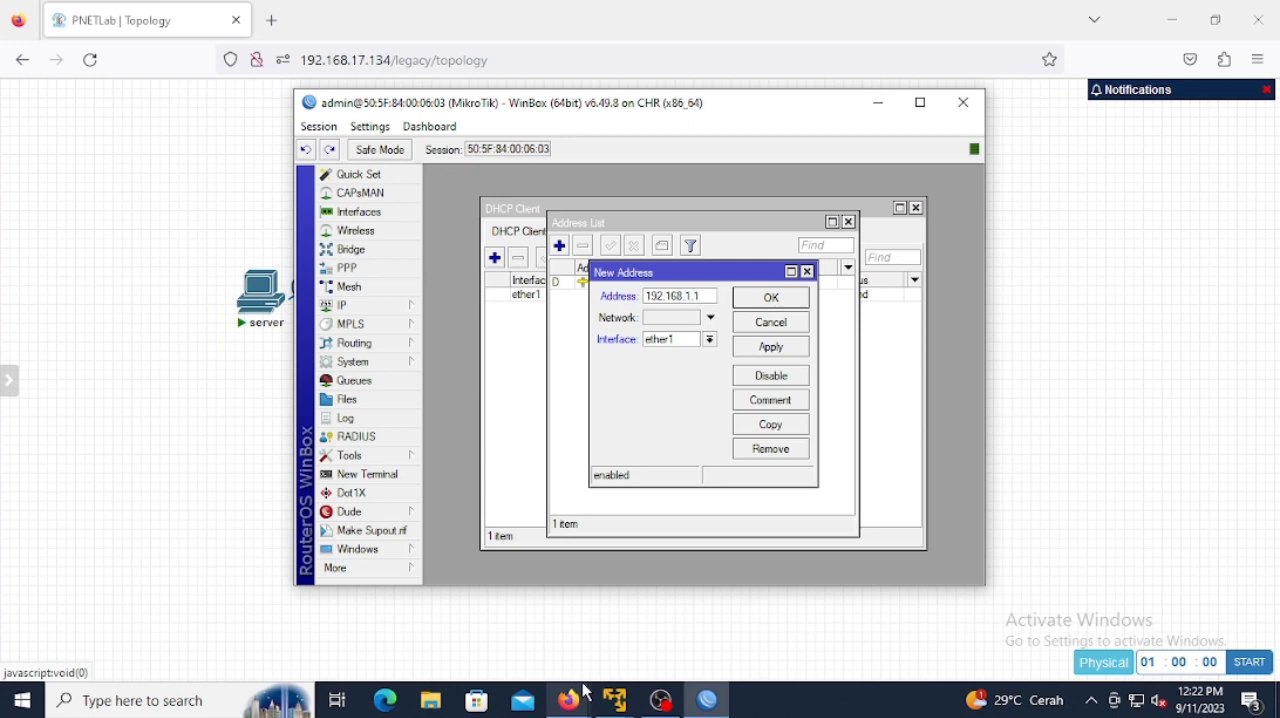
pyautogui.click(711, 340)
pyautogui.click(702, 366)
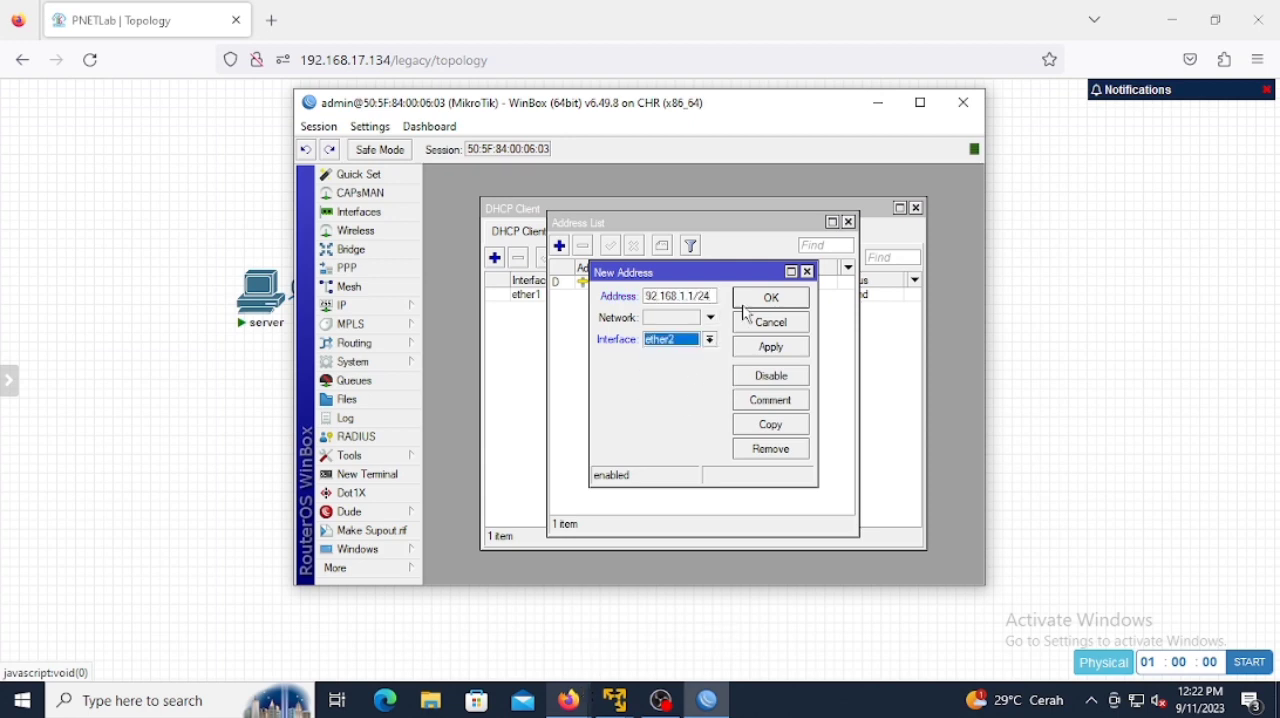
pyautogui.click(768, 297)
# Step: Add the IP address 192.168.2.1/24 to interface ether3 in the router's address list
pyautogui.click(562, 247)
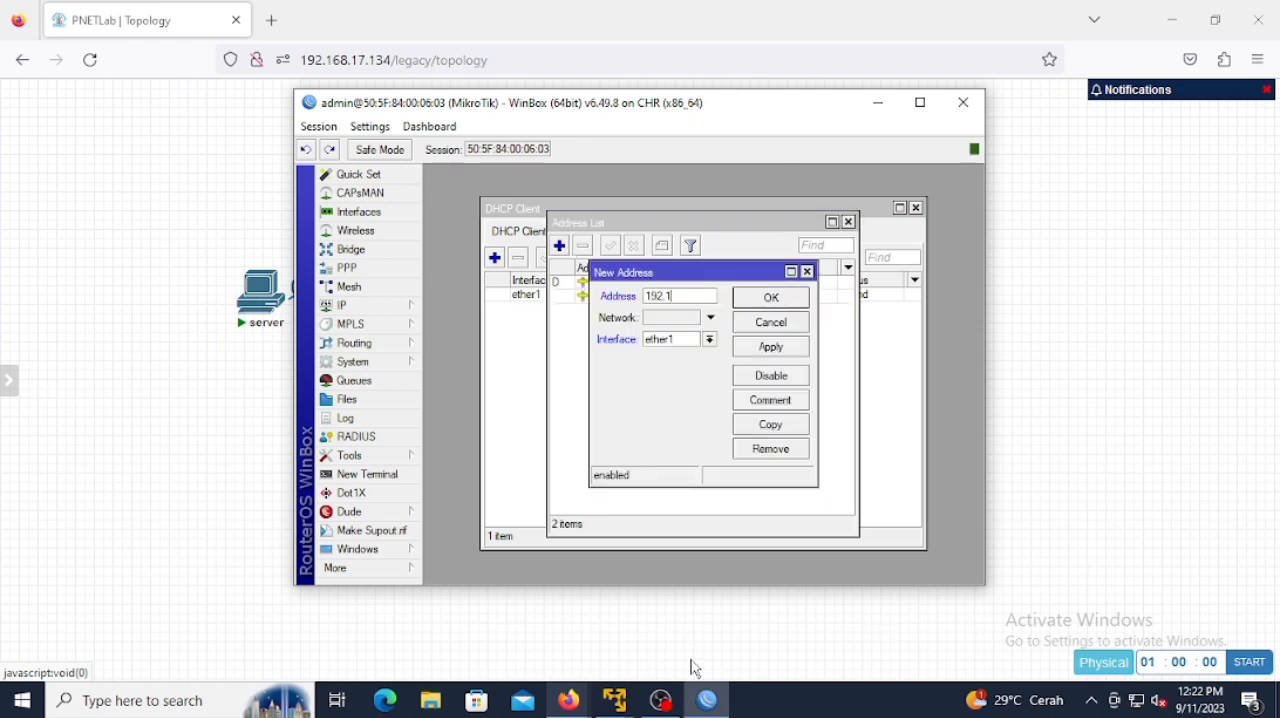
pyautogui.write('192.168.2.1/24')
pyautogui.click(709, 340)
pyautogui.click(717, 379)
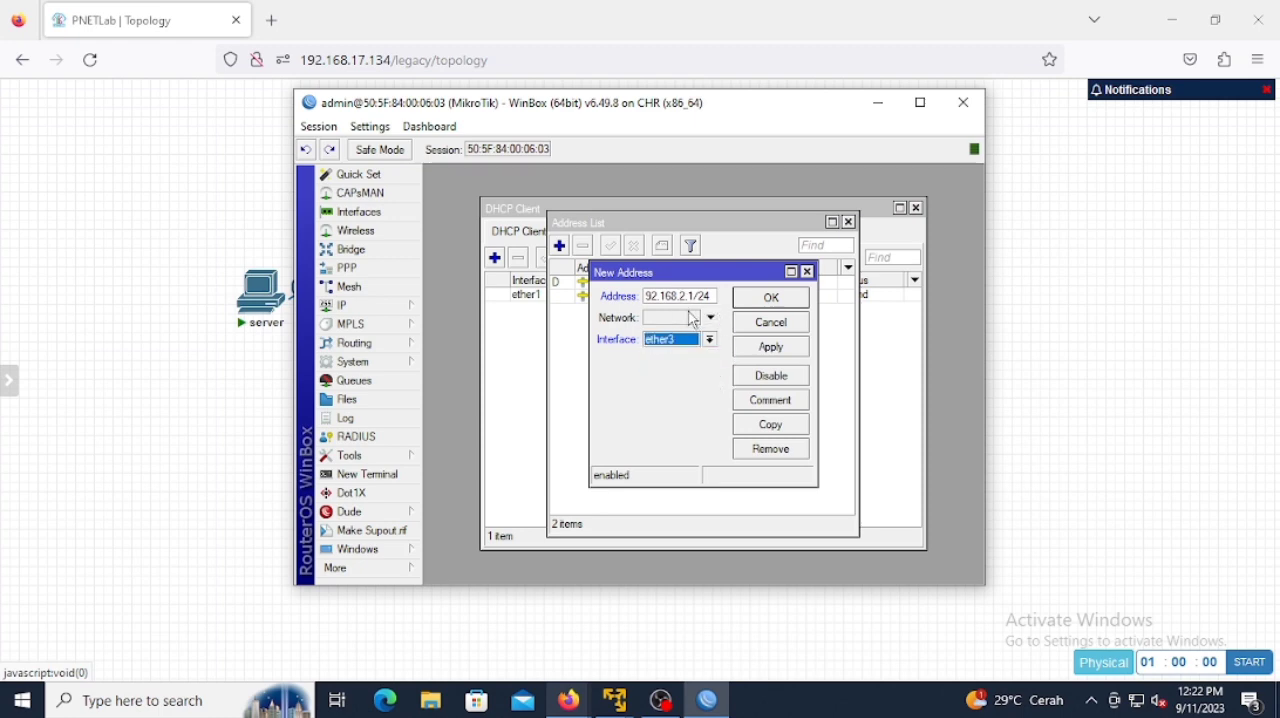
pyautogui.click(758, 300)
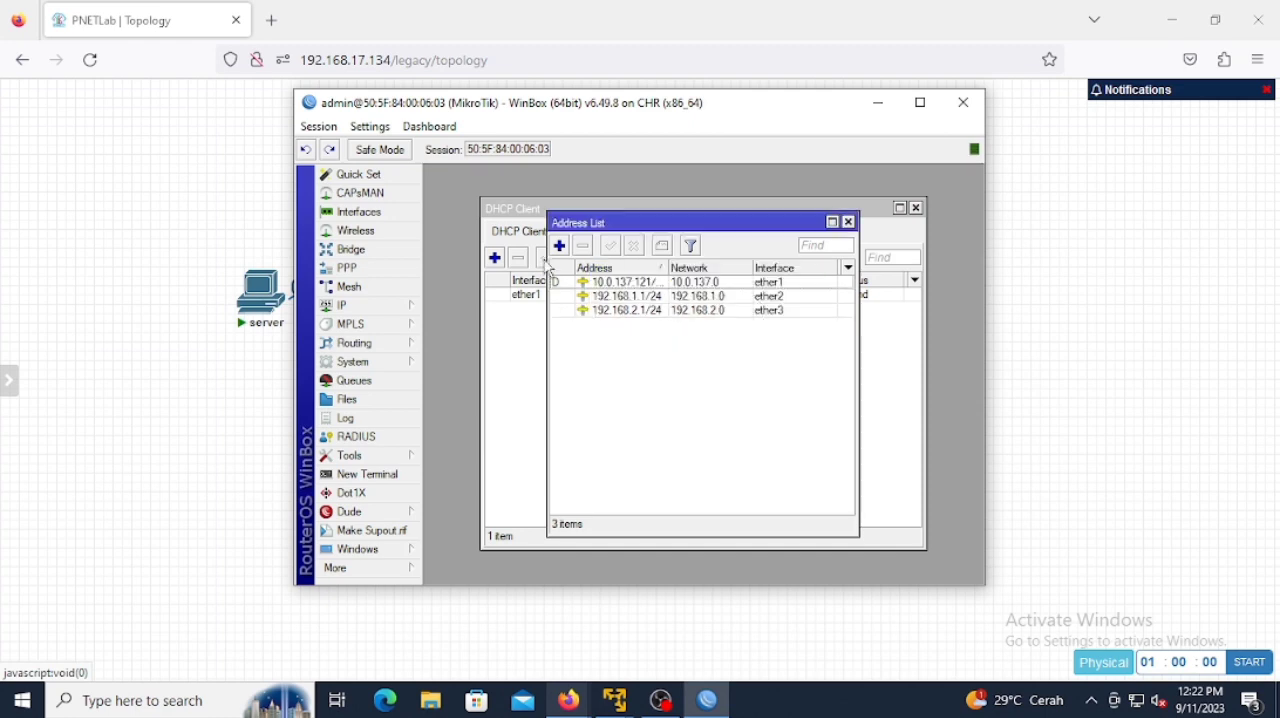
# Step: Start the DHCP Setup wizard for the router's DHCP server and select ether2 as its interface
pyautogui.click(370, 294)
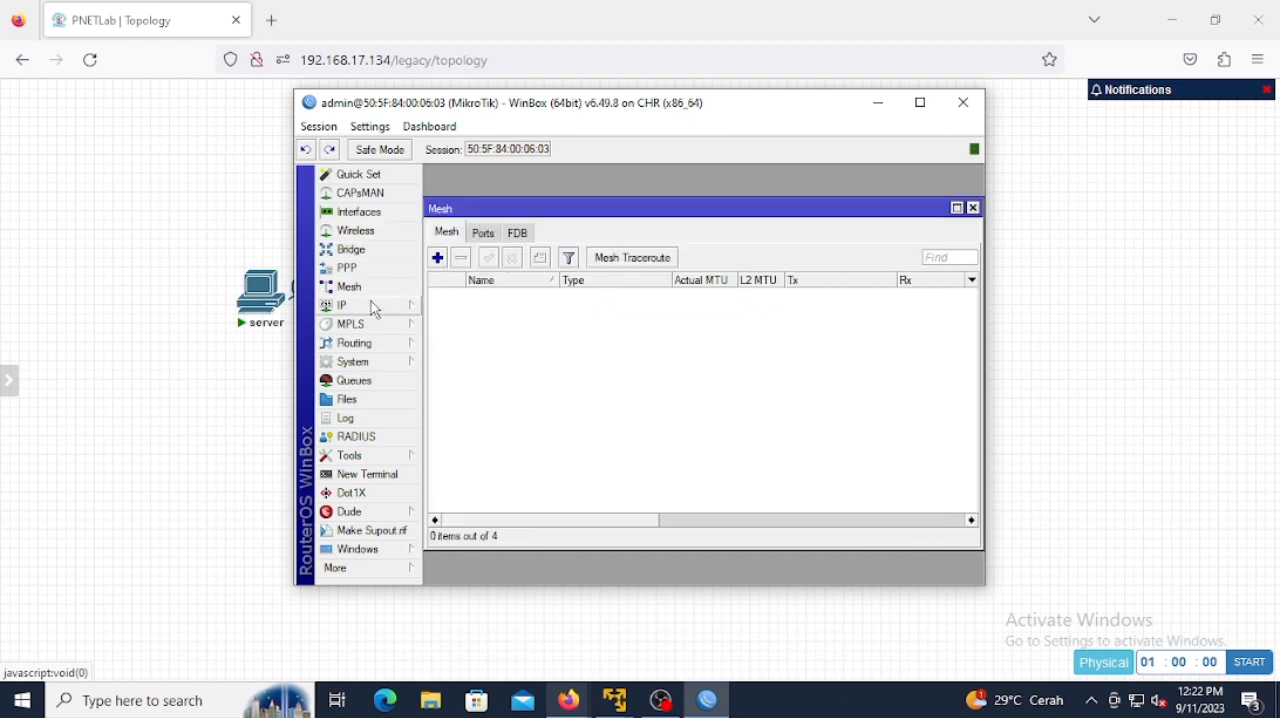
pyautogui.click(371, 304)
pyautogui.click(466, 314)
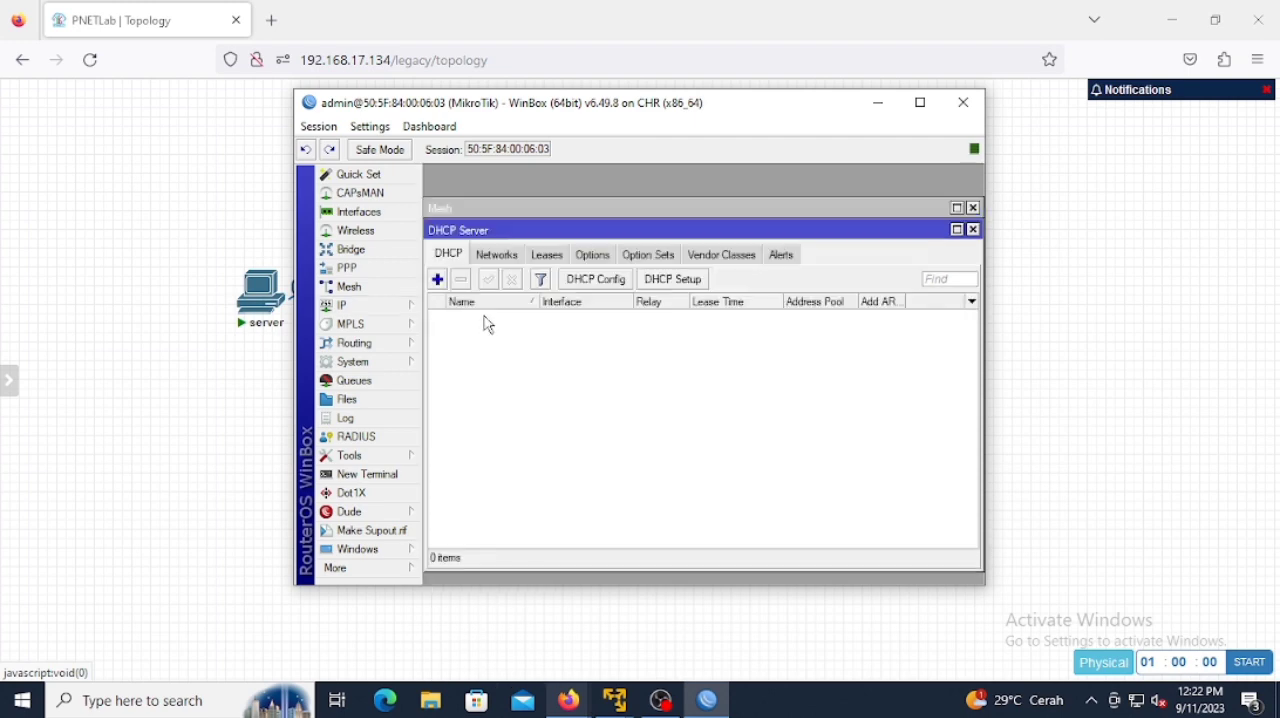
pyautogui.click(665, 281)
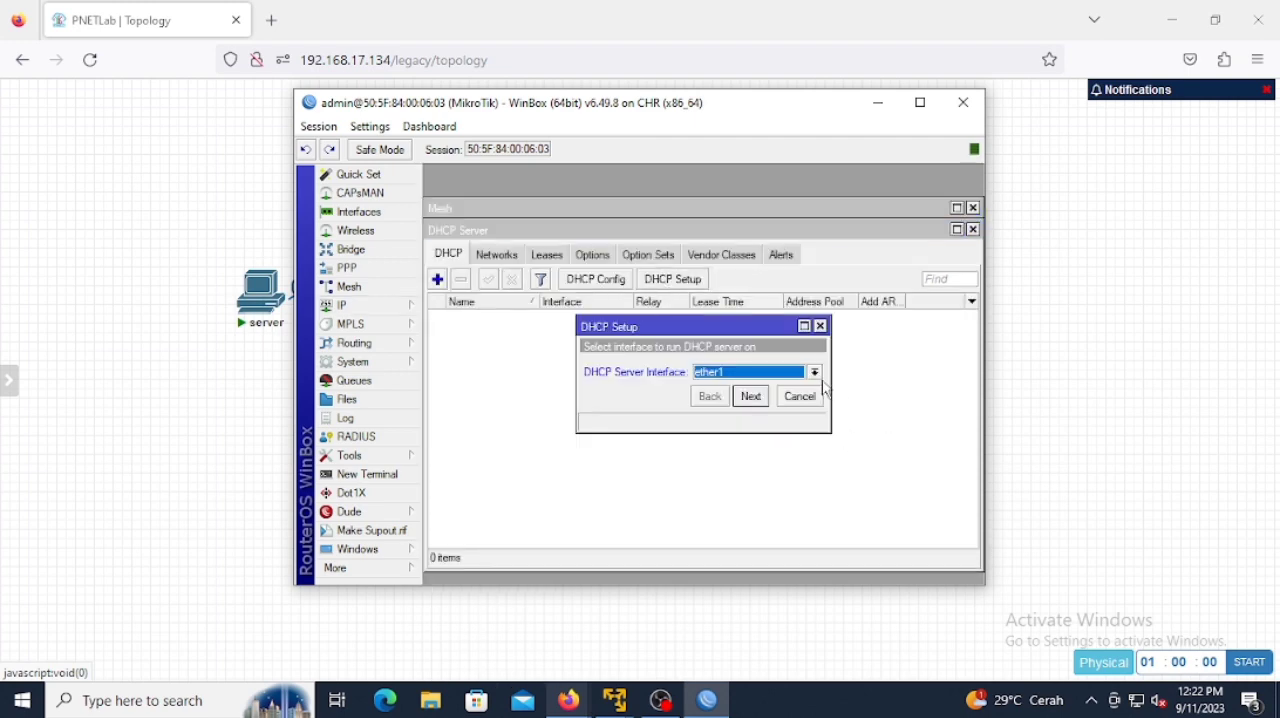
pyautogui.click(814, 372)
pyautogui.click(794, 402)
pyautogui.click(766, 399)
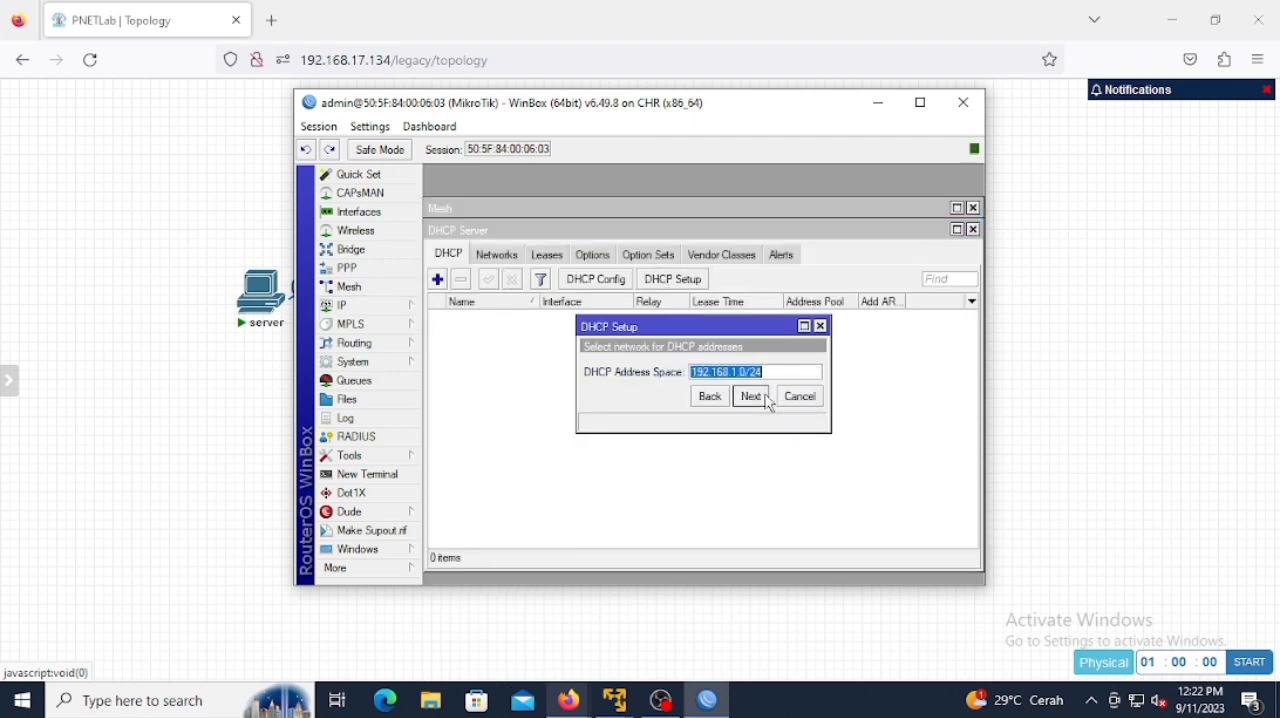
# Step: Accept the 192.168.1.0/24 address space and the proposed gateway, and set the addresses to give out to 192.168.1.2-192.168.1.150
pyautogui.click(751, 397)
pyautogui.click(752, 398)
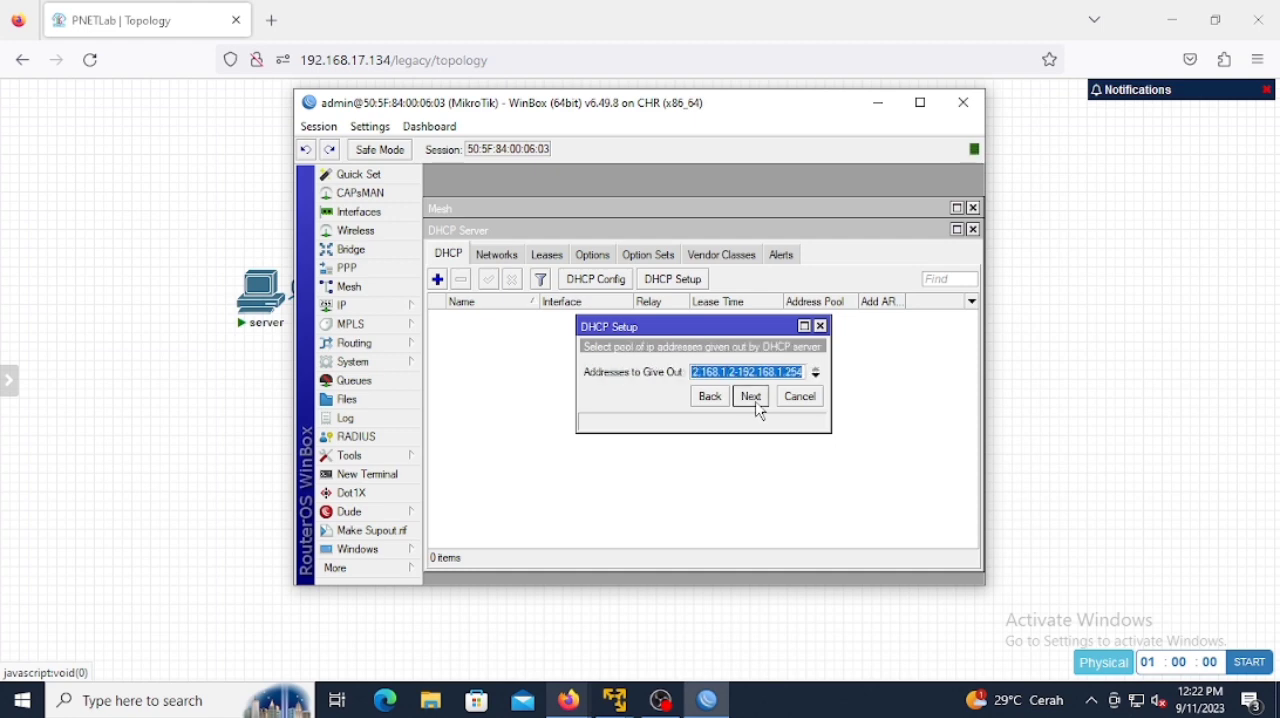
pyautogui.click(805, 367)
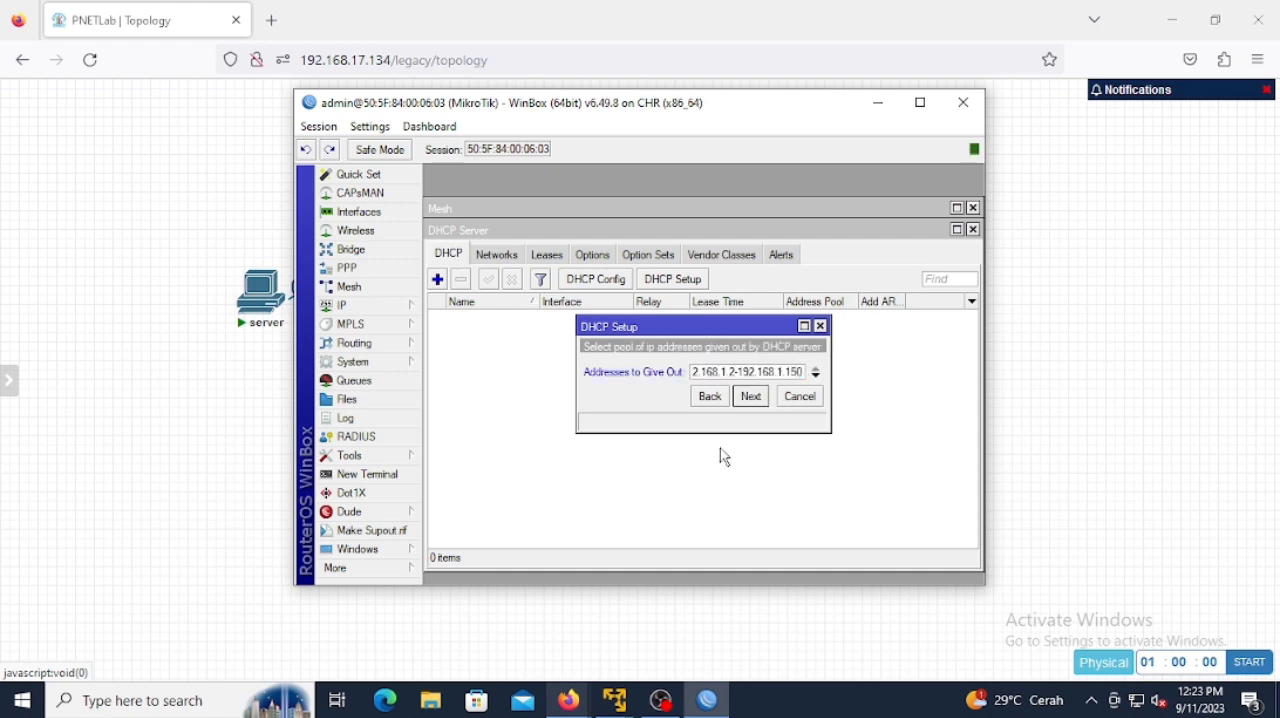
pyautogui.click(751, 398)
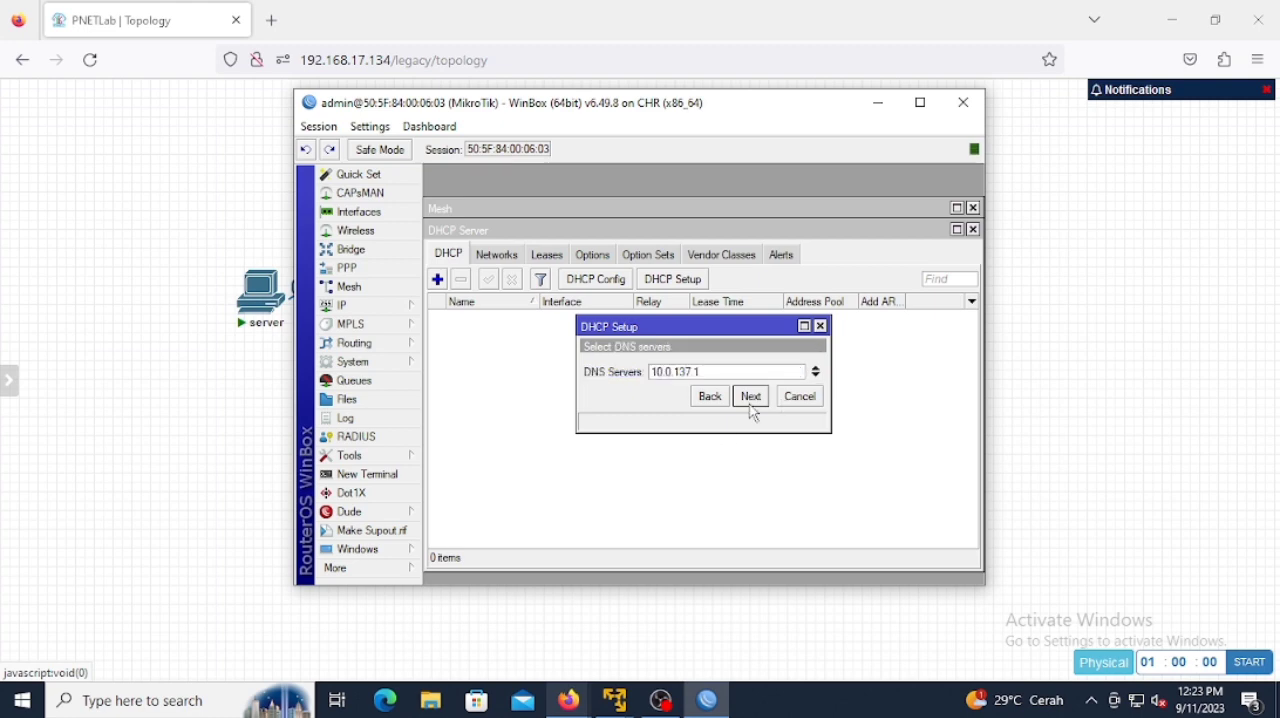
# Step: Set the DNS server to 1.1.1.1 and complete the ether2 DHCP setup with the proposed lease time
pyautogui.doubleClick(755, 372)
pyautogui.write('1.1.1.1')
pyautogui.click(755, 398)
pyautogui.click(751, 397)
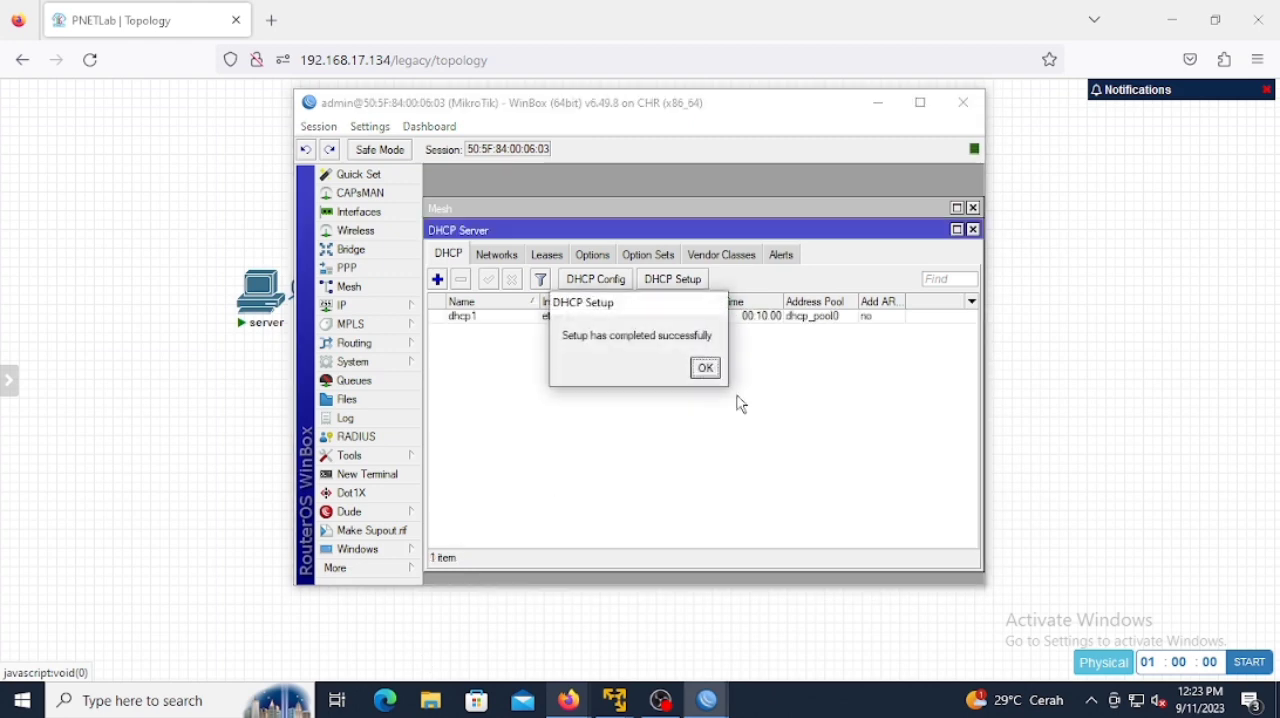
pyautogui.click(706, 367)
# Step: Start another DHCP Setup on interface ether3 and accept the proposed address space and gateway 192.168.2.1
pyautogui.click(665, 284)
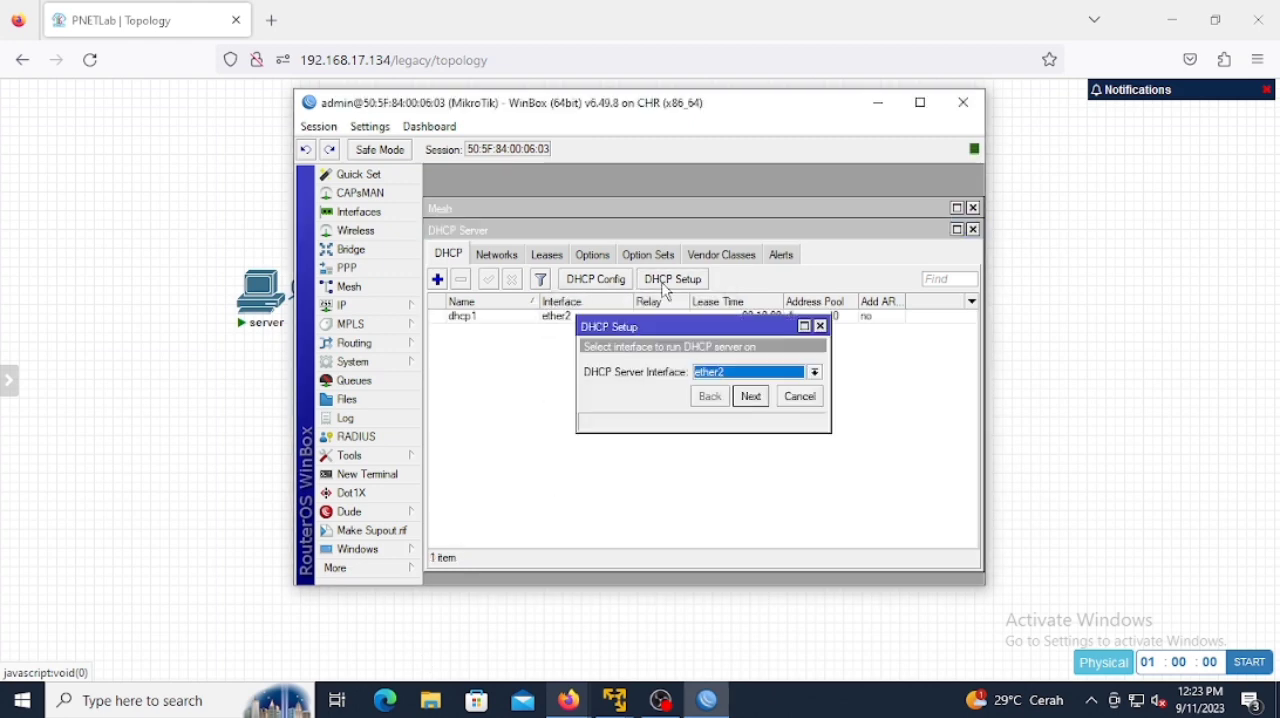
pyautogui.click(815, 372)
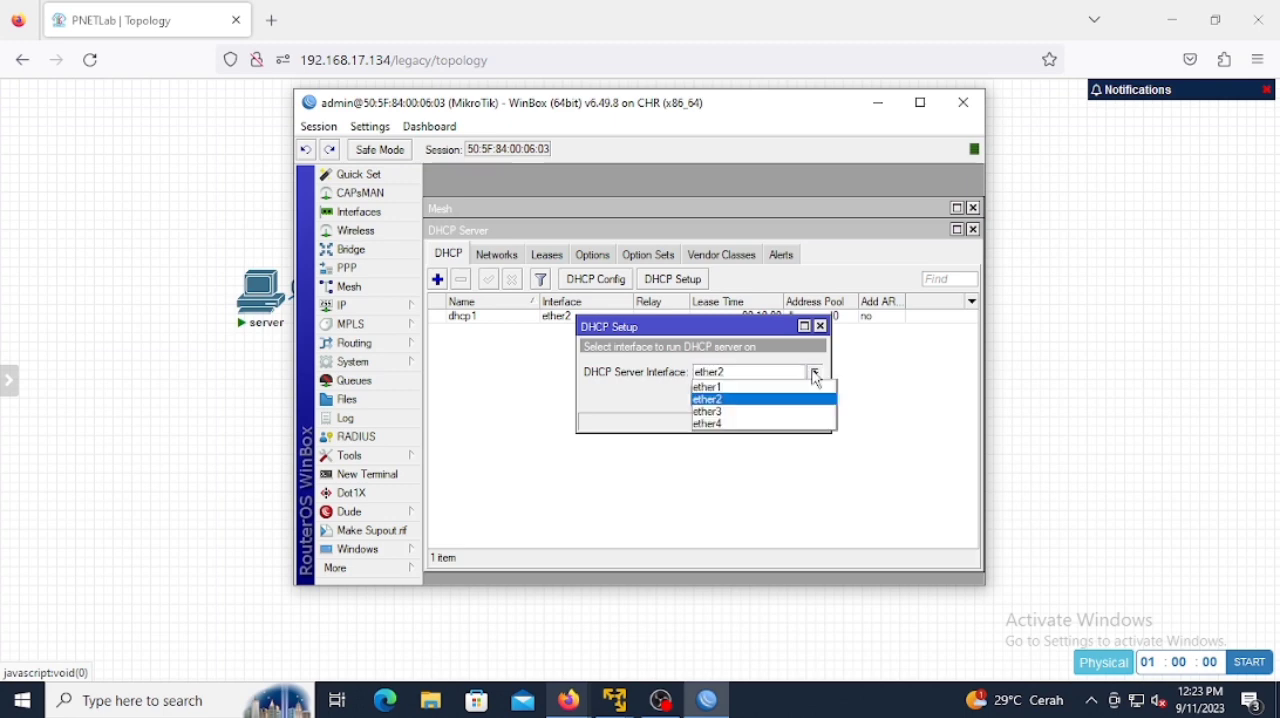
pyautogui.click(765, 412)
pyautogui.click(755, 396)
pyautogui.click(762, 396)
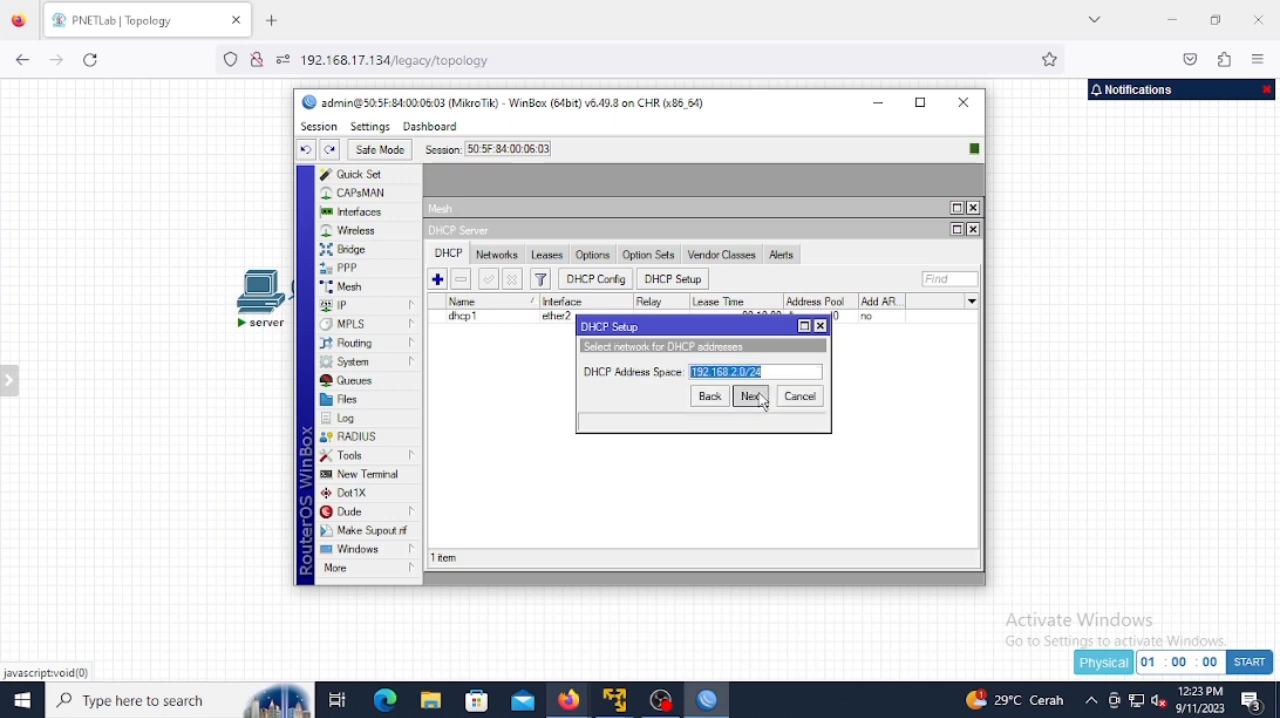
pyautogui.click(709, 396)
pyautogui.click(750, 397)
pyautogui.click(751, 397)
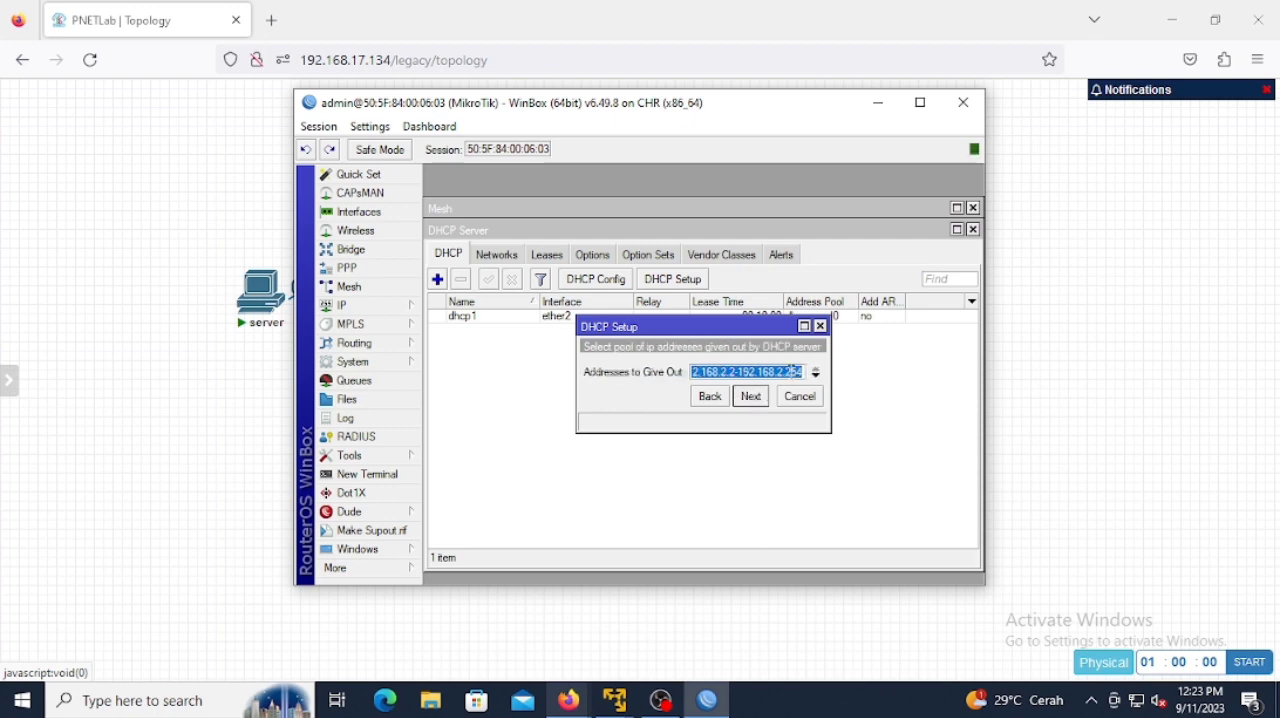
# Step: Set the addresses to give out to 192.168.2.2-192.168.2.150 and complete the setup with DNS server 1.1.1.1 and lease time 00:10:00
pyautogui.click(808, 370)
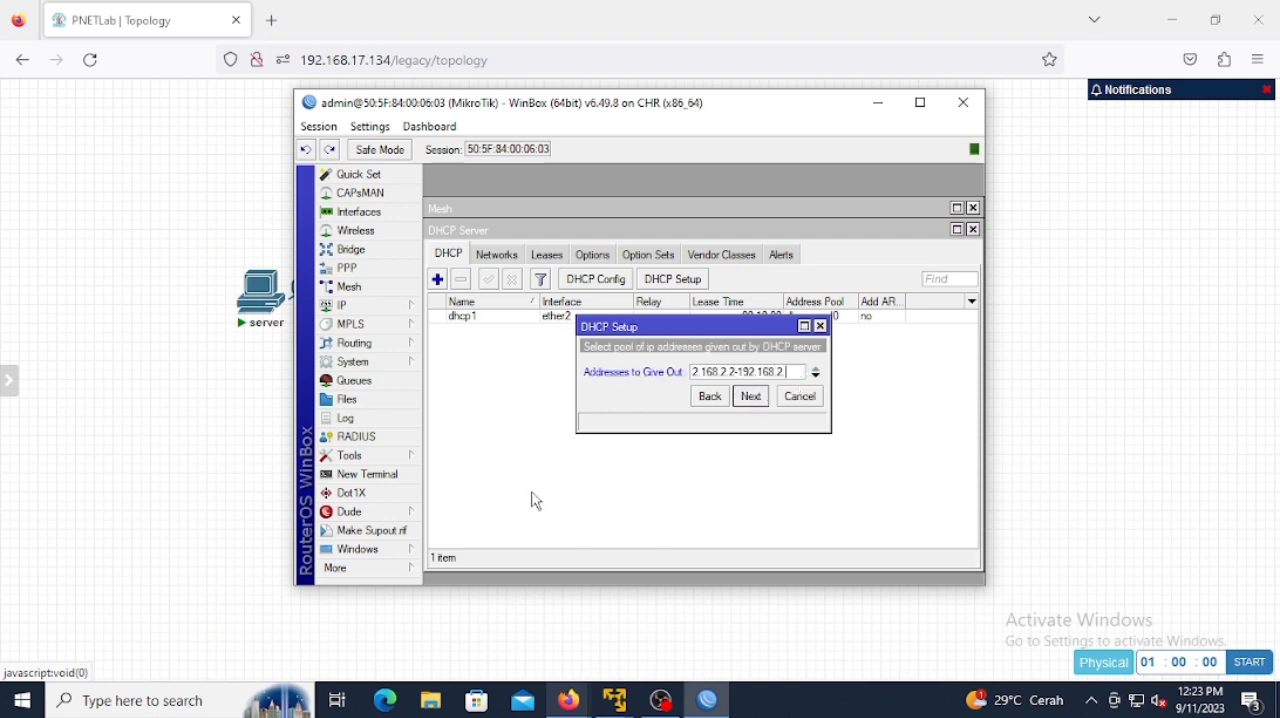
pyautogui.write('150')
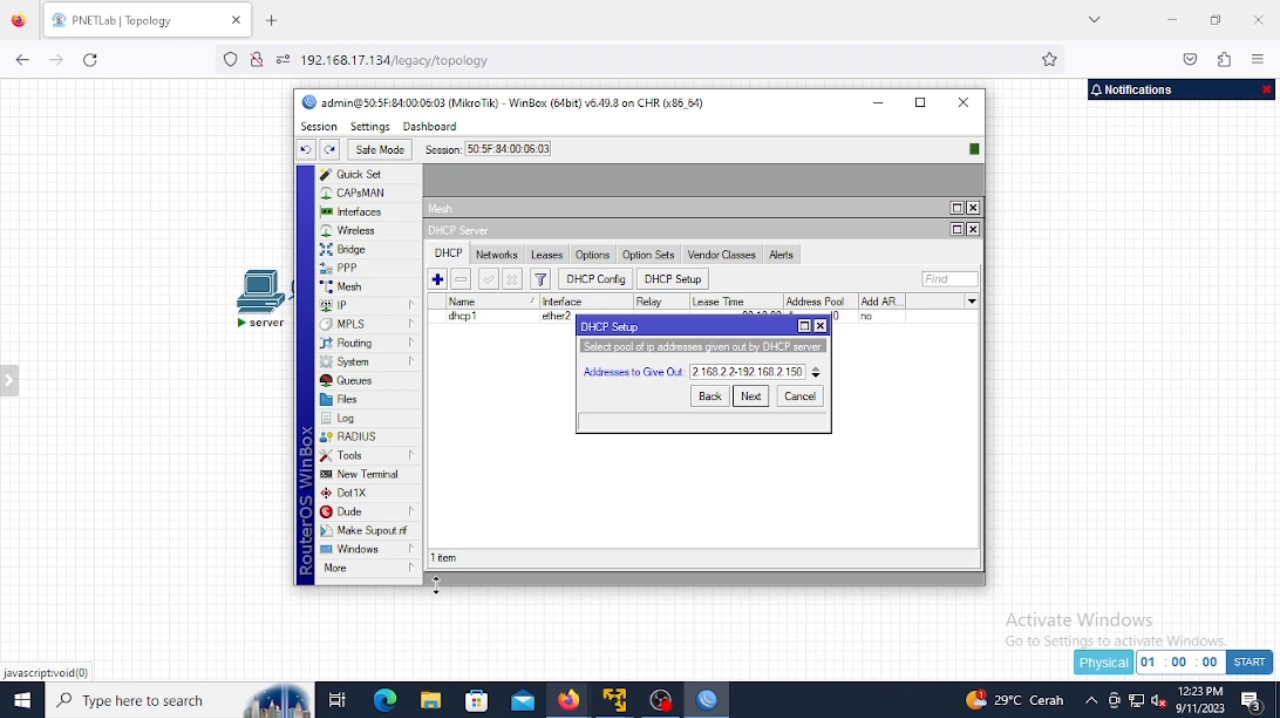
pyautogui.click(751, 396)
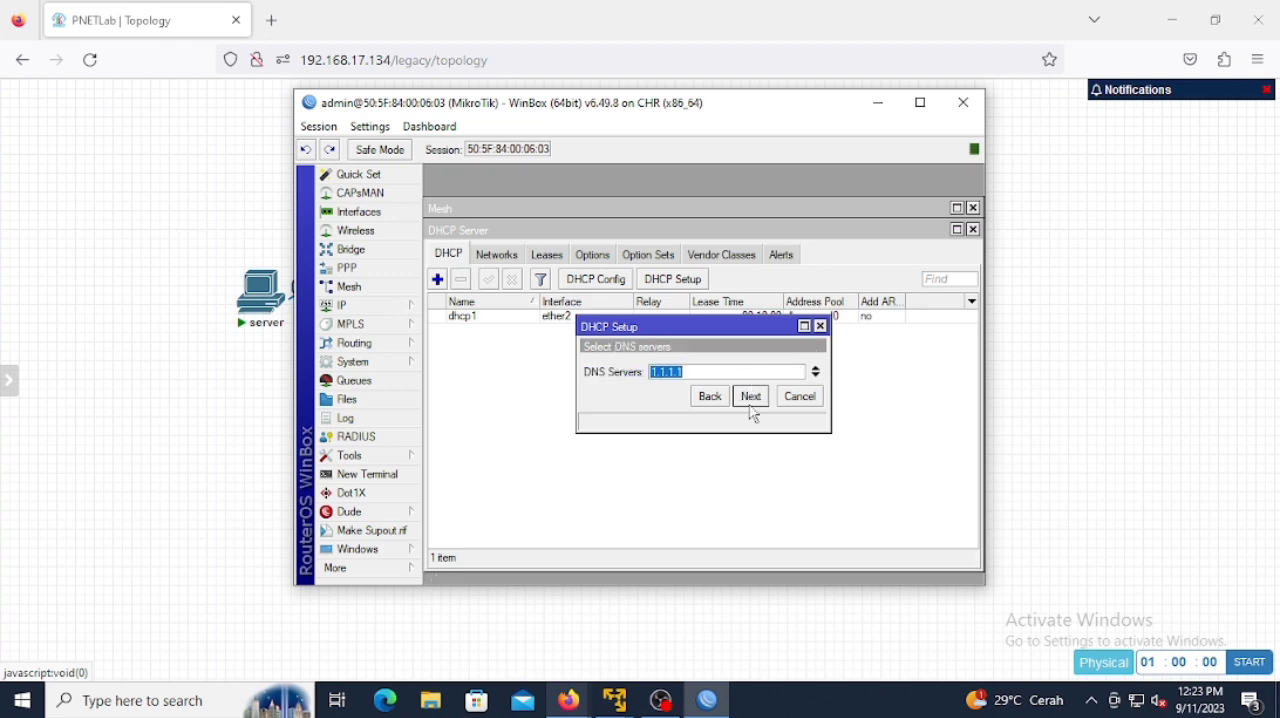
pyautogui.click(751, 398)
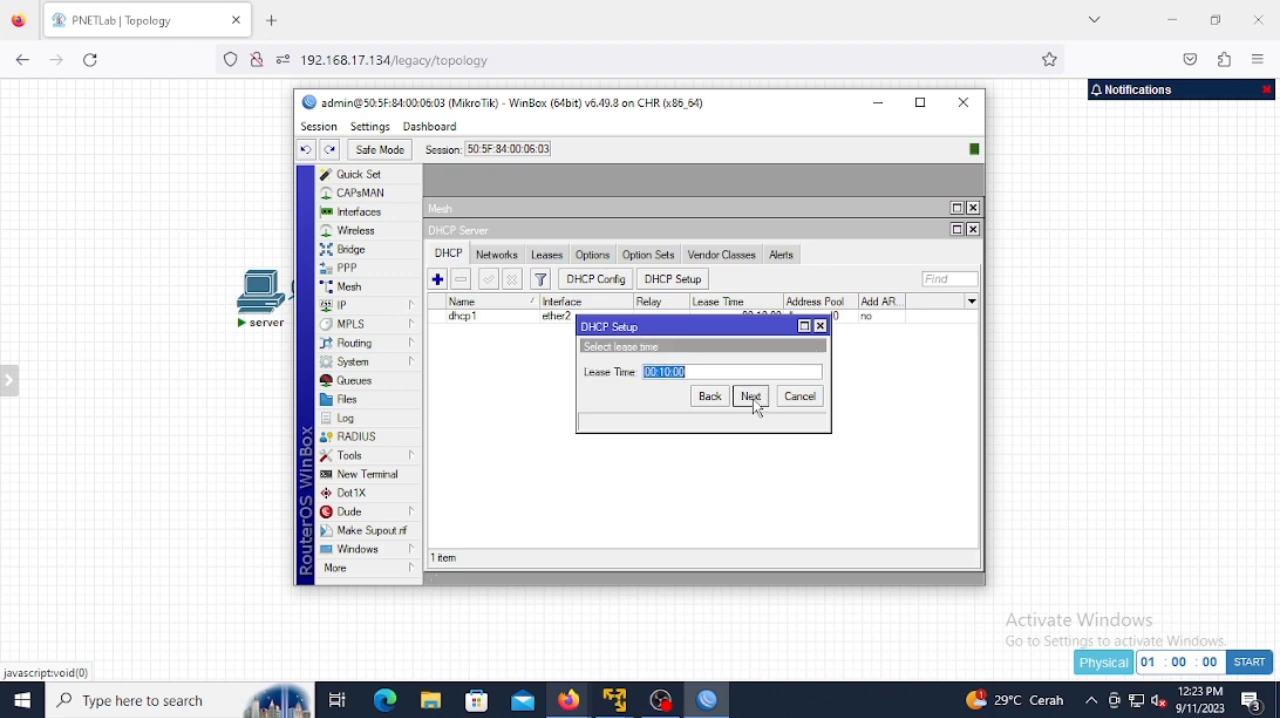
pyautogui.click(751, 397)
pyautogui.click(703, 369)
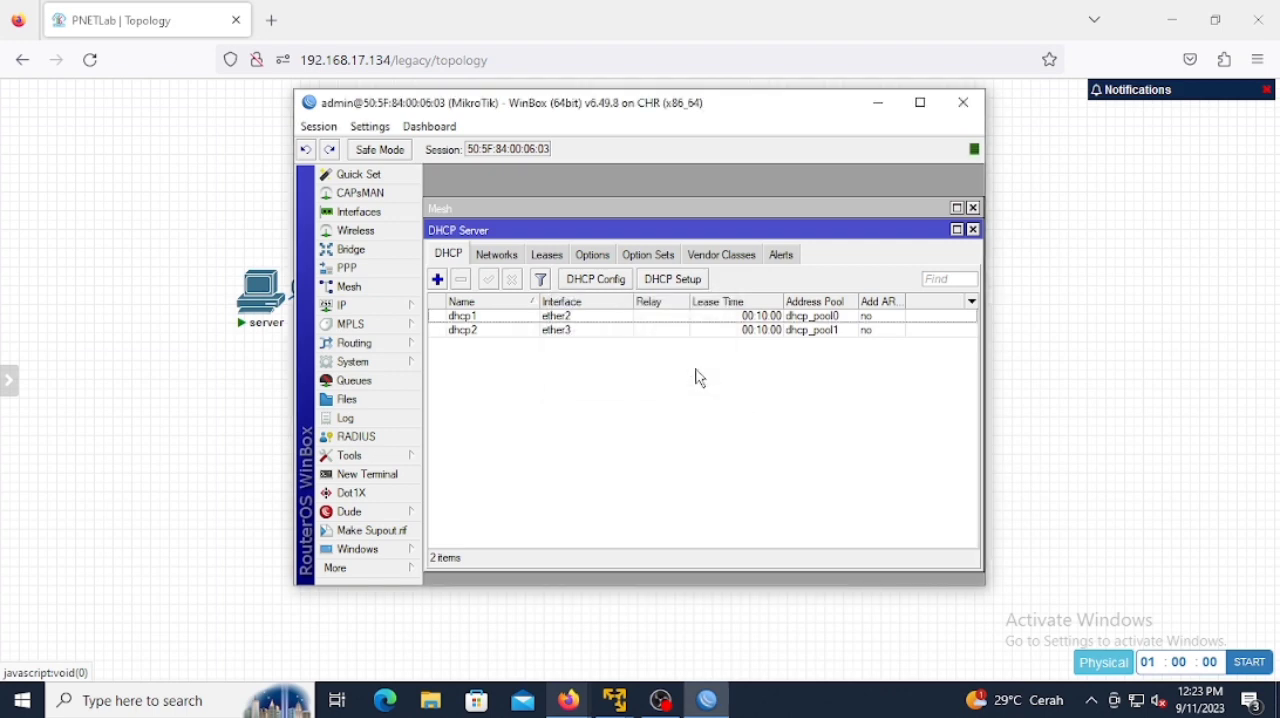
# Step: Create a firewall NAT rule with chain srcnat, source address 192.168.2.150 and outgoing interface ether1
pyautogui.click(877, 103)
pyautogui.click(708, 701)
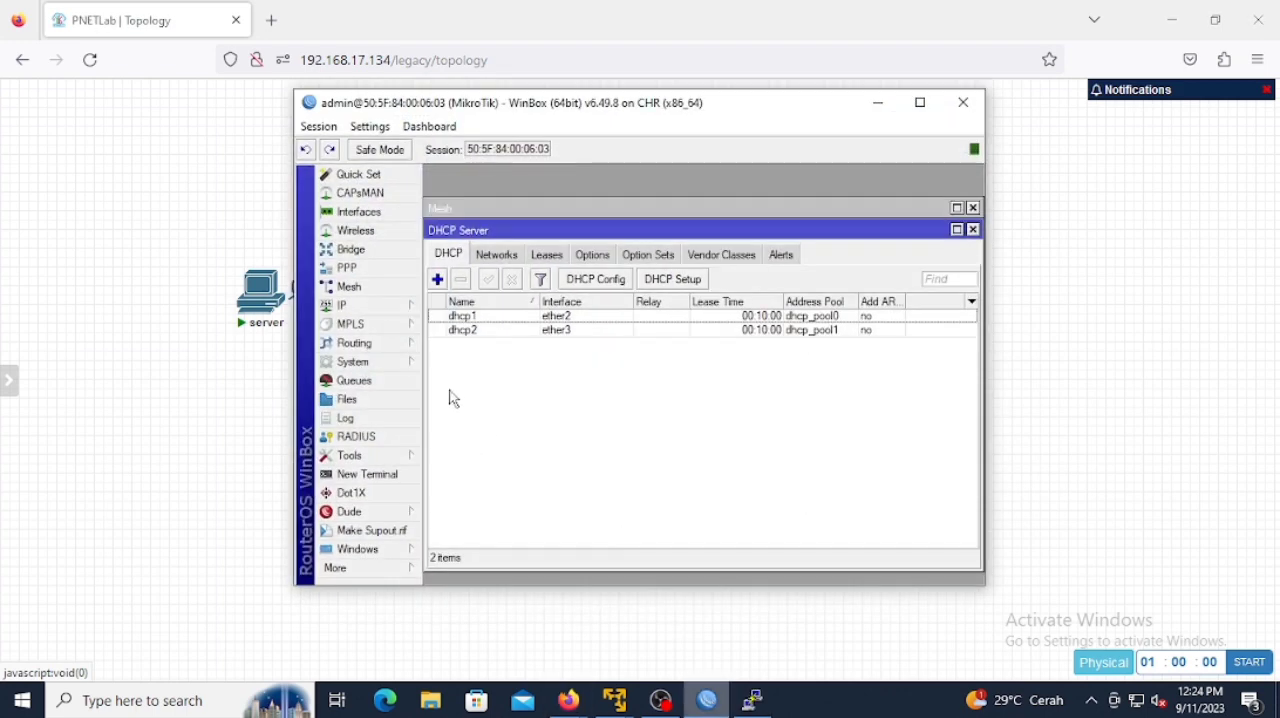
pyautogui.click(377, 306)
pyautogui.click(450, 355)
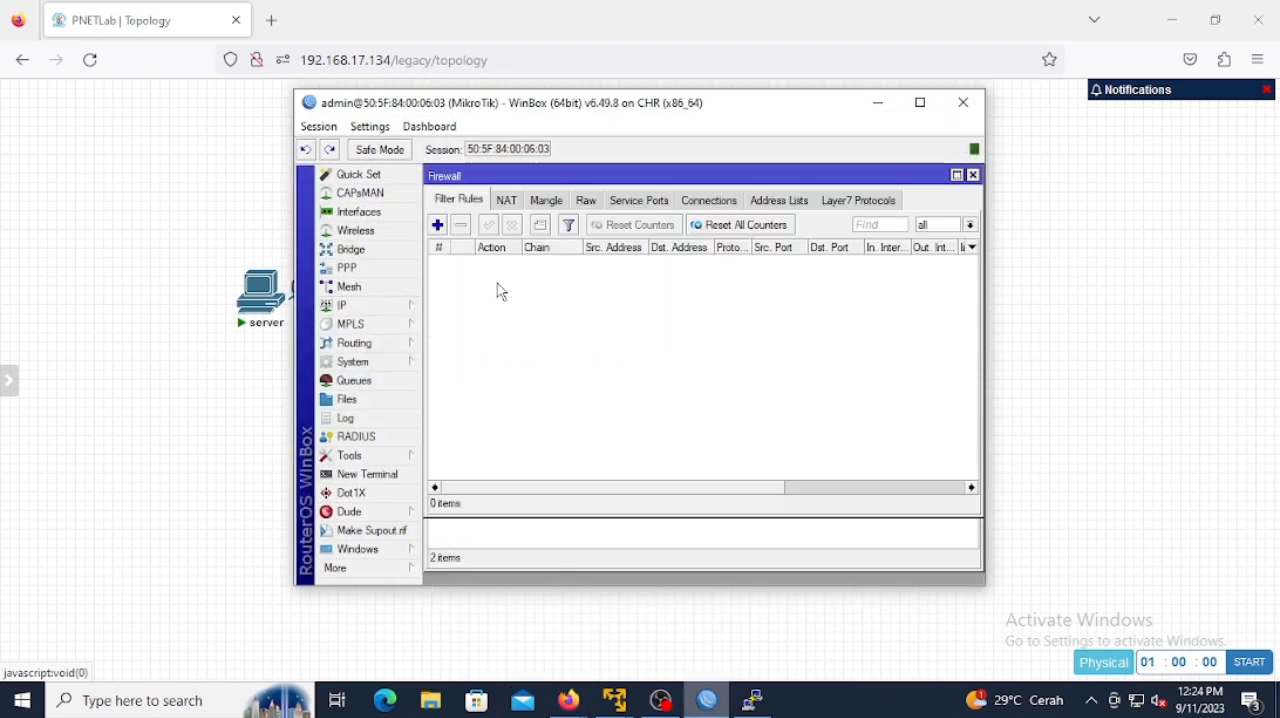
pyautogui.click(506, 201)
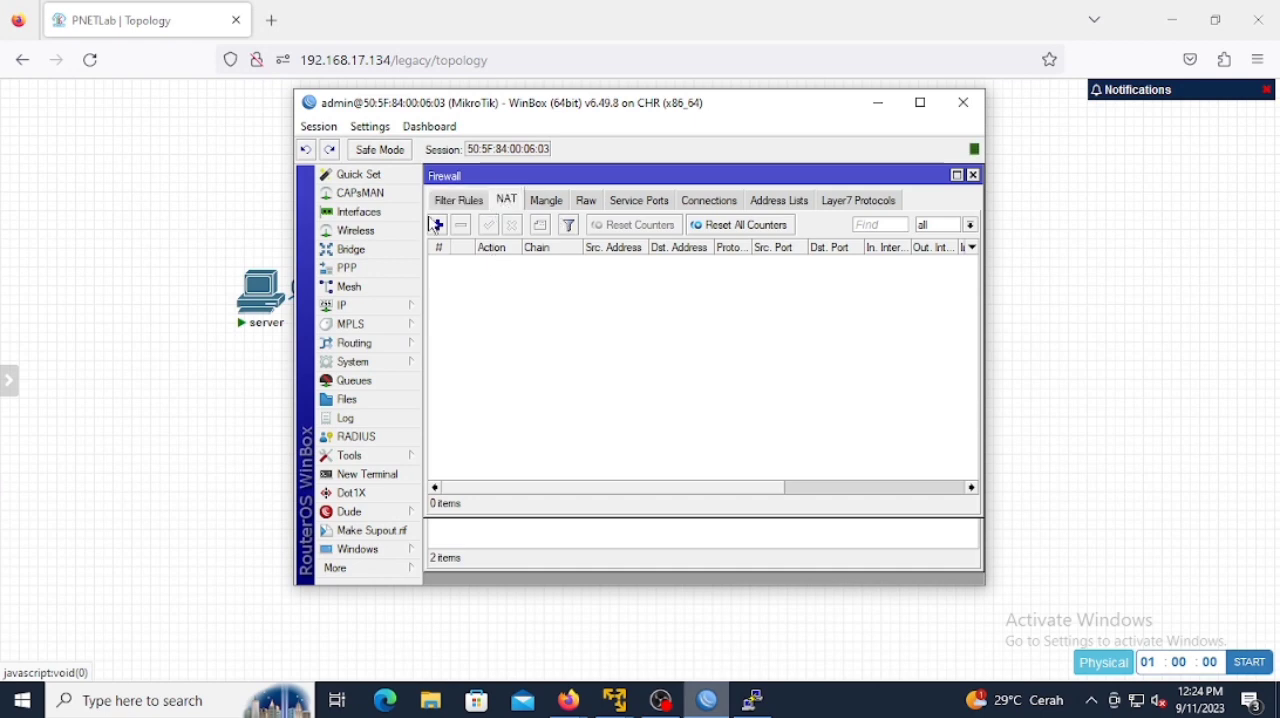
pyautogui.click(437, 225)
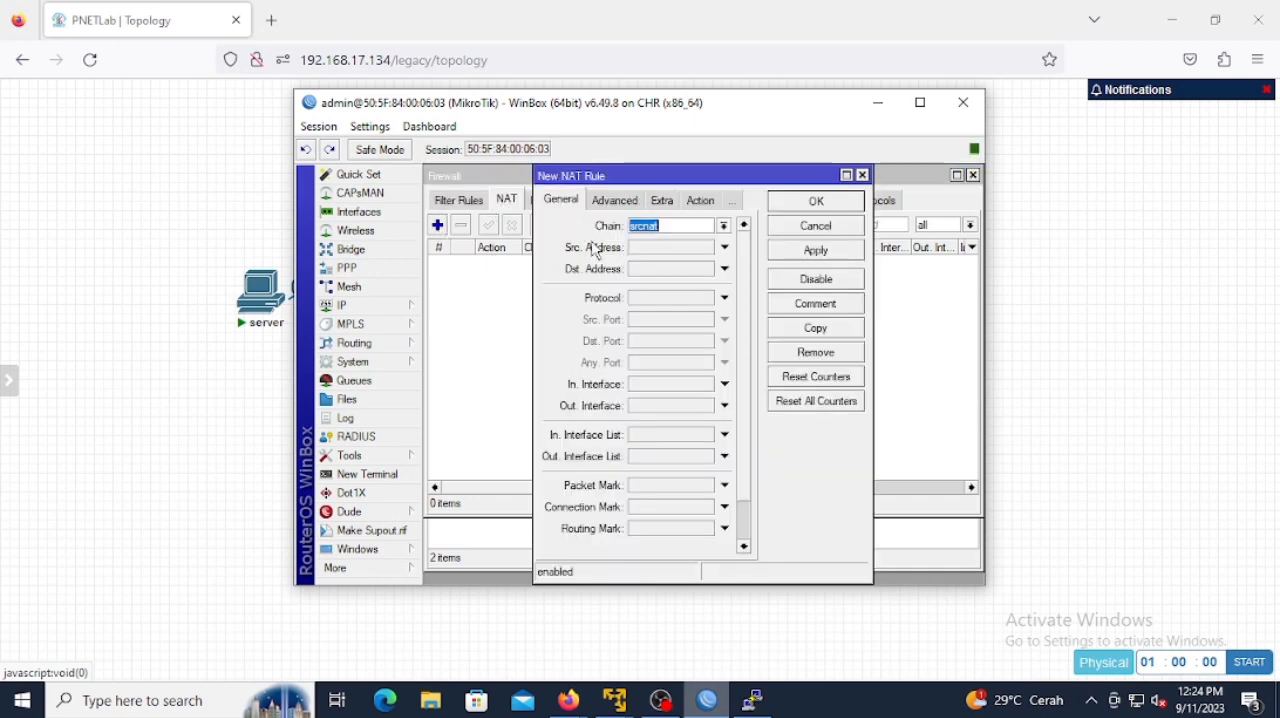
pyautogui.click(724, 405)
pyautogui.click(681, 249)
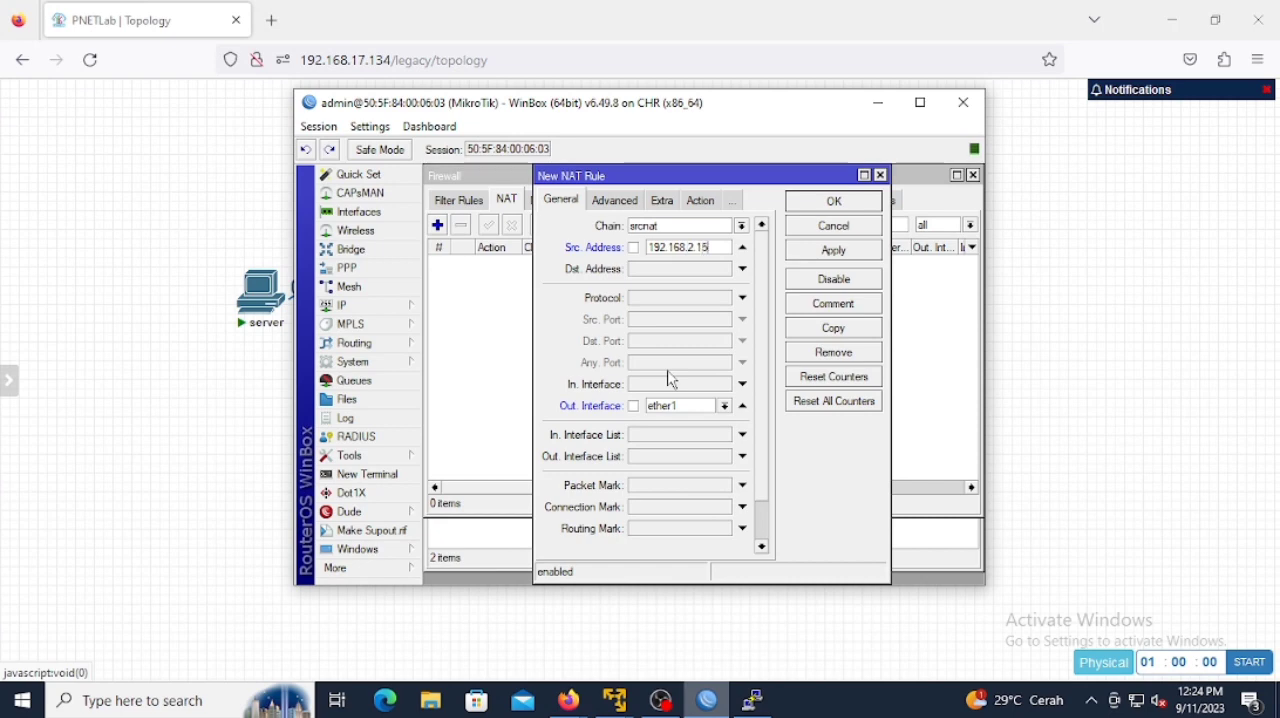
# Step: Set the new NAT rule's action to masquerade and save the rule
pyautogui.click(709, 206)
pyautogui.click(761, 226)
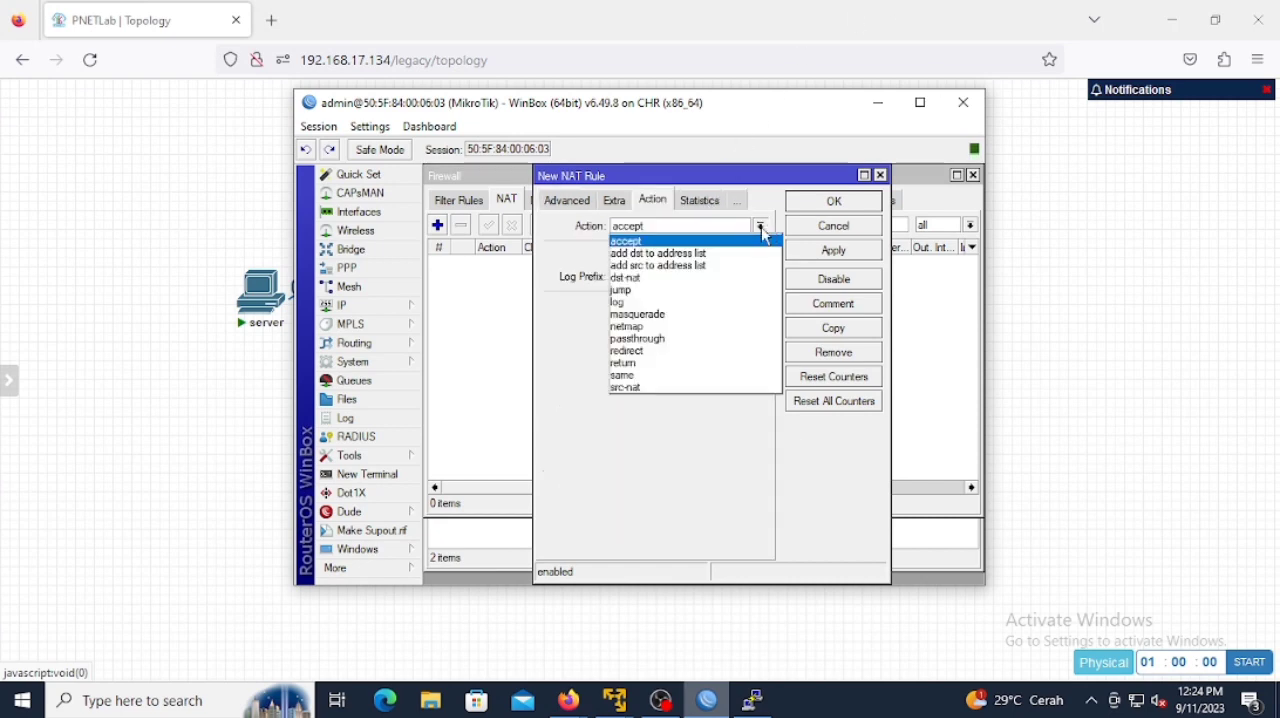
pyautogui.click(720, 314)
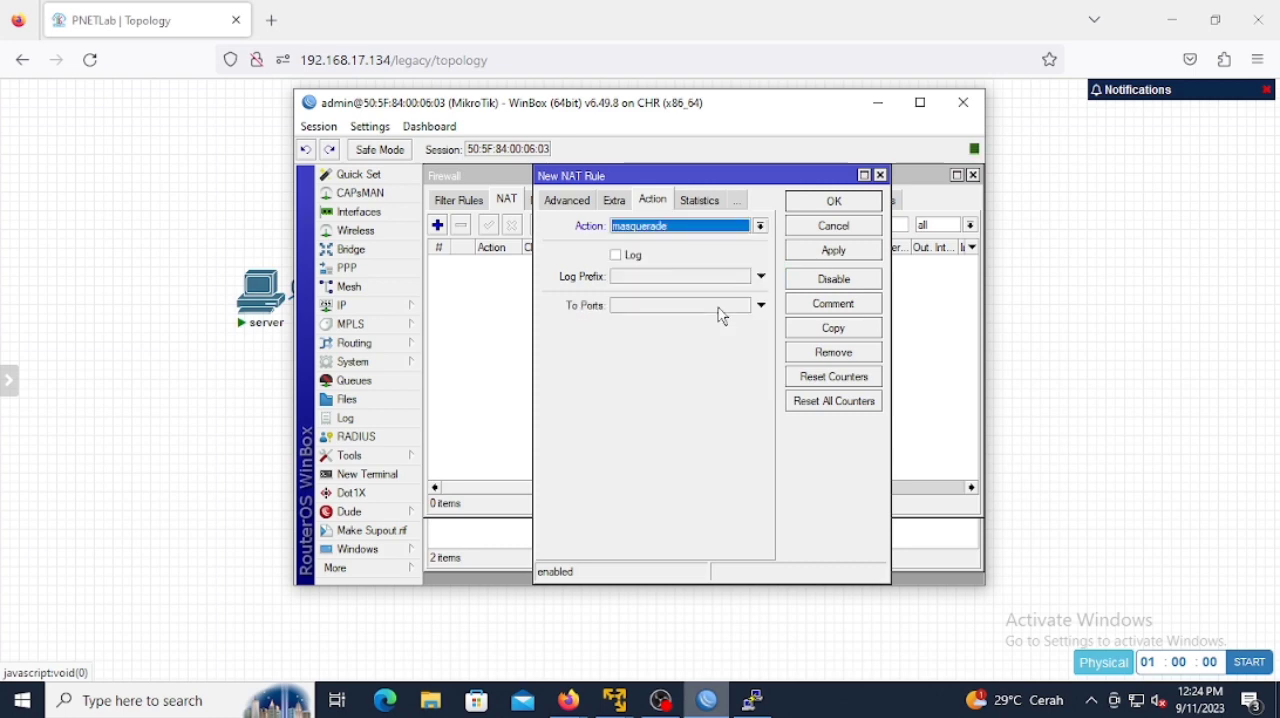
pyautogui.click(860, 203)
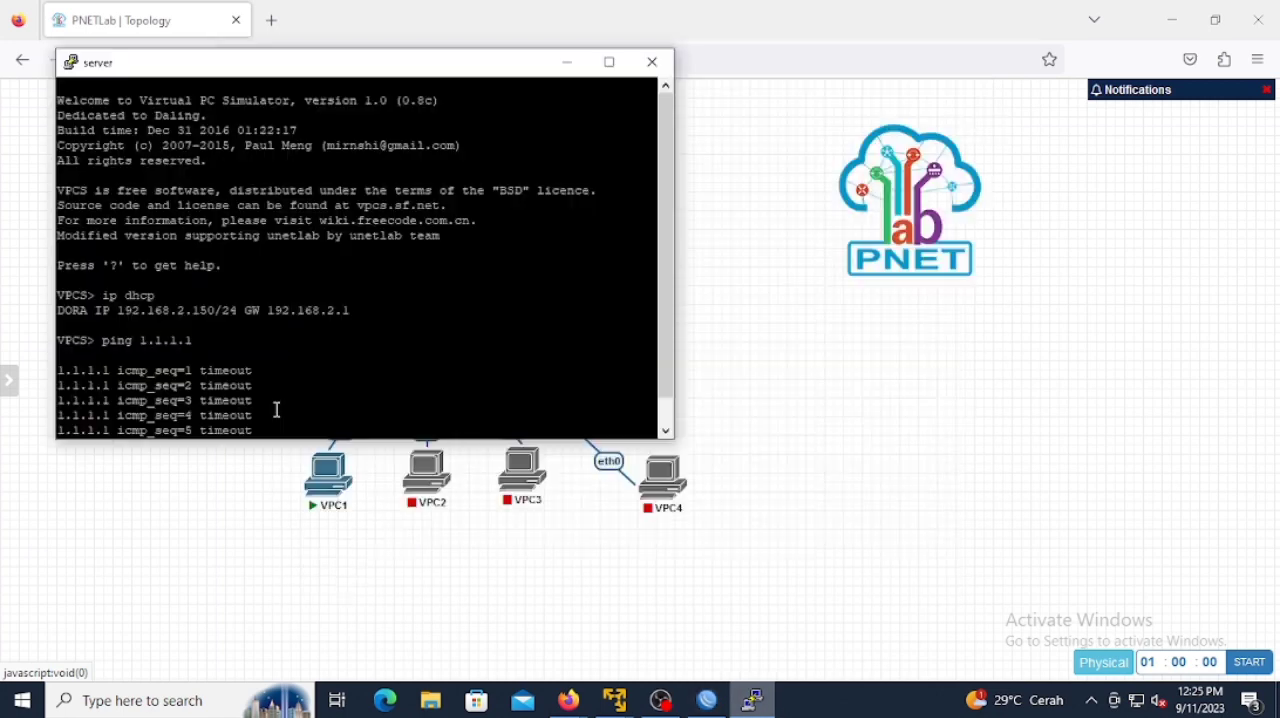
# Step: Ping 1.1.1.1 from the server's console to test its internet access, then minimize the console
pyautogui.press('Return')
pyautogui.write('p')
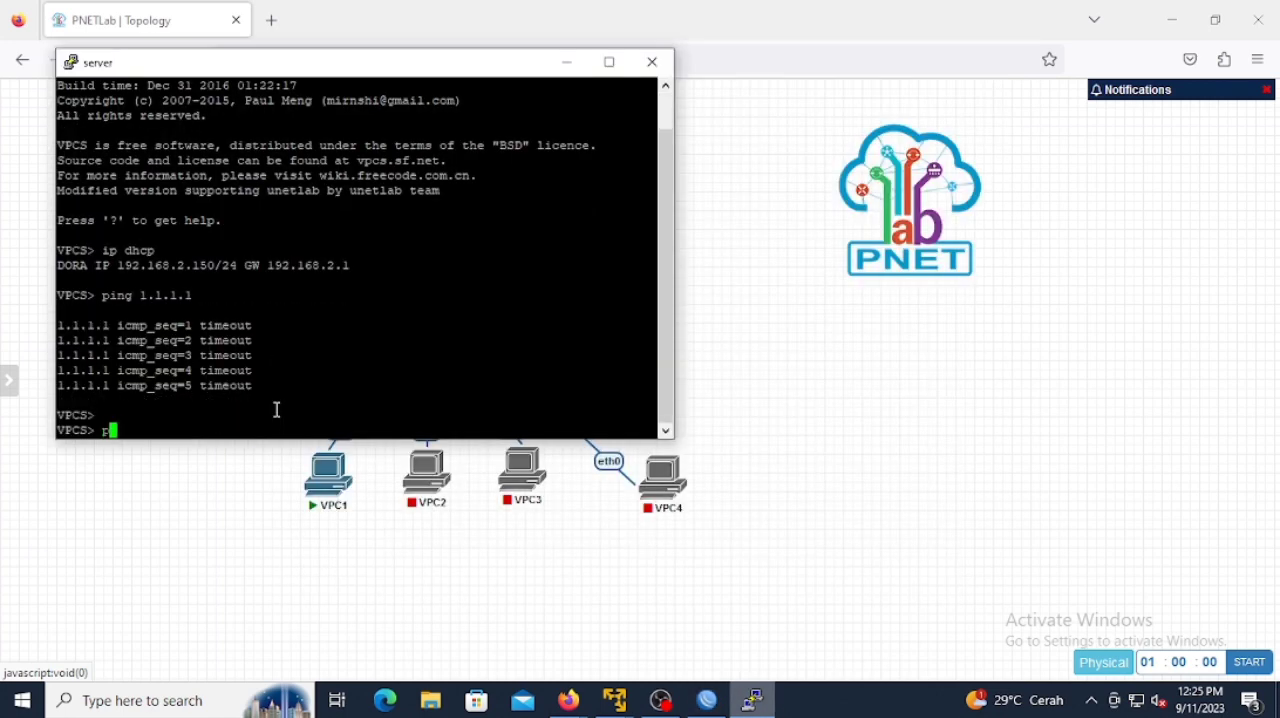
pyautogui.write('ing 1.1.1.1')
pyautogui.press('Return')
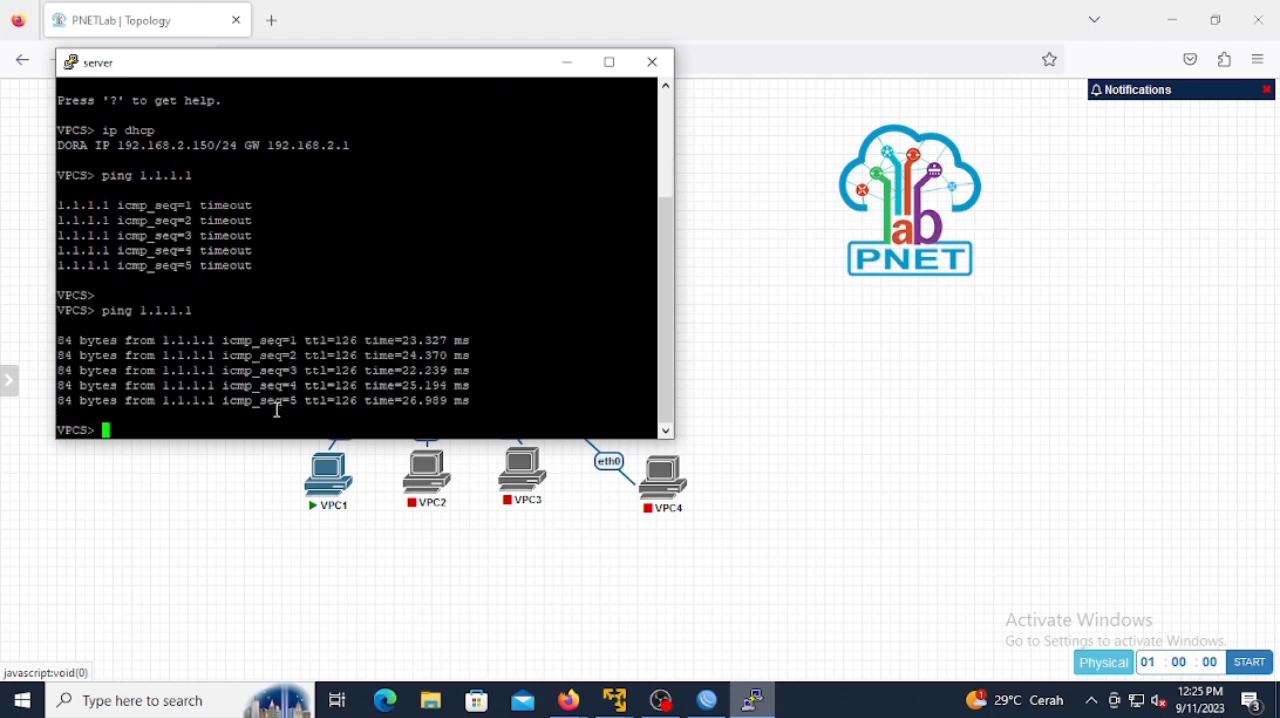
pyautogui.click(567, 62)
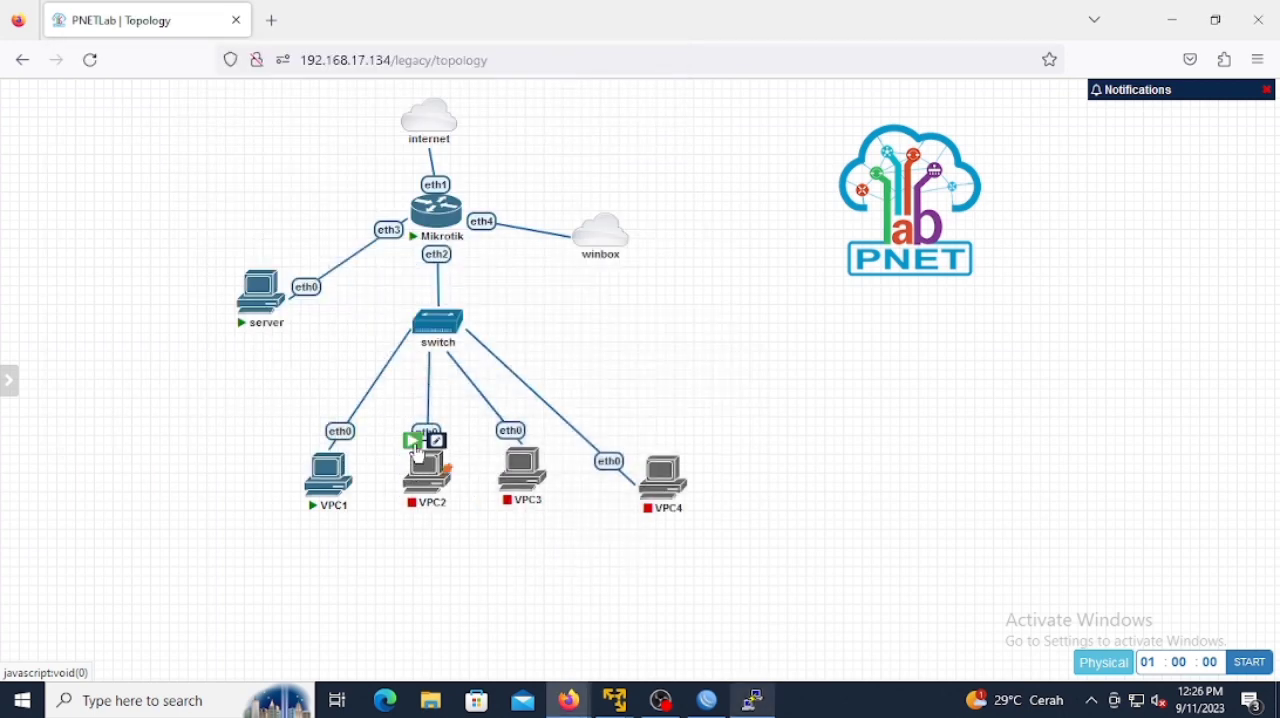
# Step: Start VPC2, open VPC1's console and request an address with the command ip dhcp
pyautogui.click(413, 442)
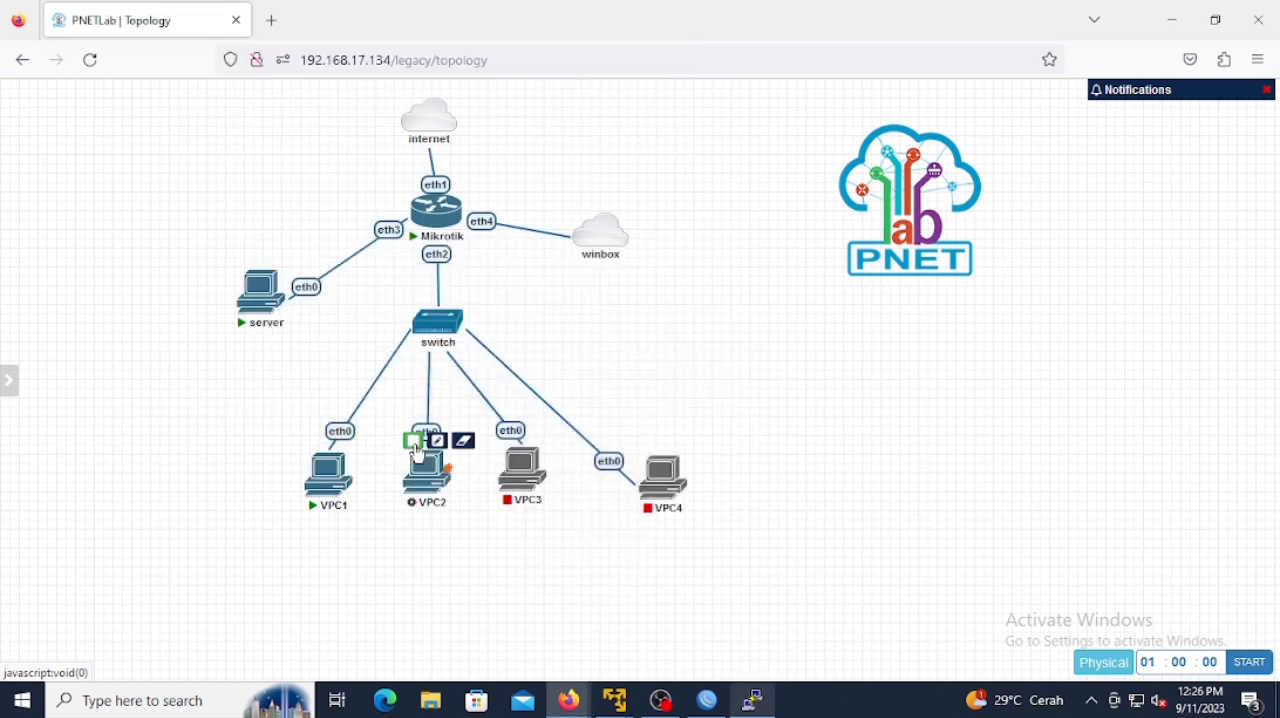
pyautogui.click(326, 476)
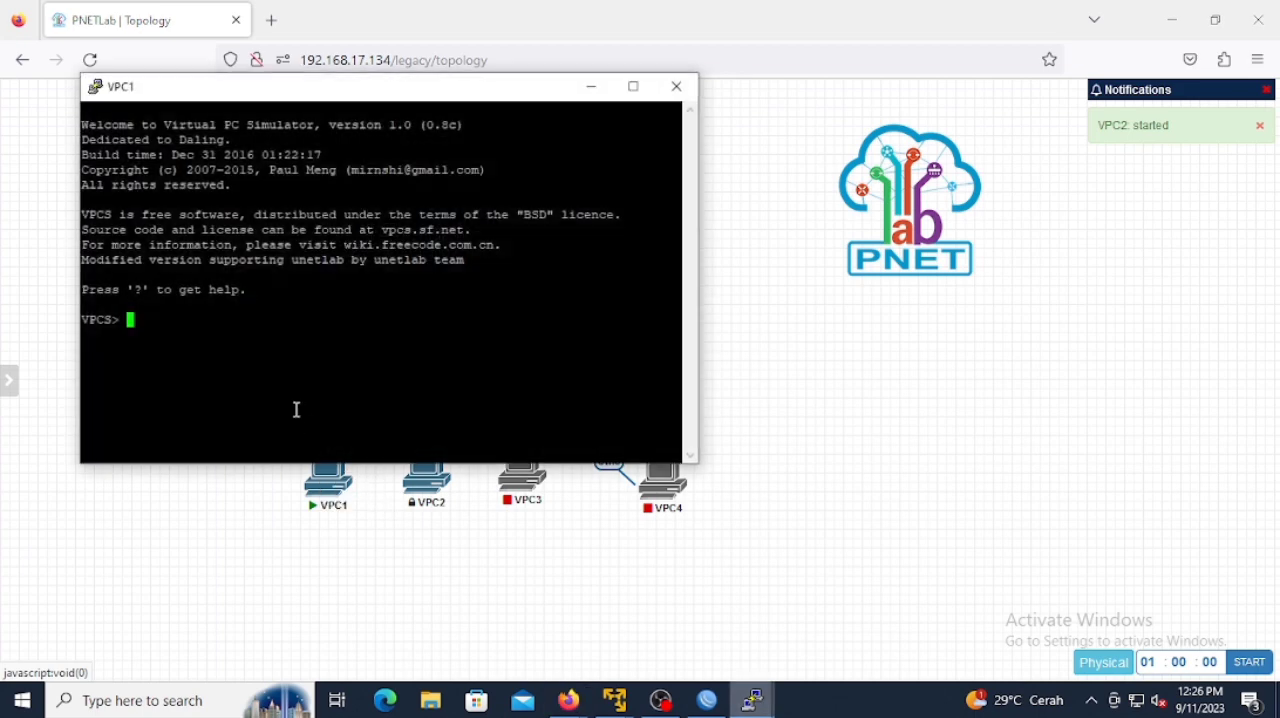
pyautogui.moveTo(3, 520)
pyautogui.write('ip dhcp')
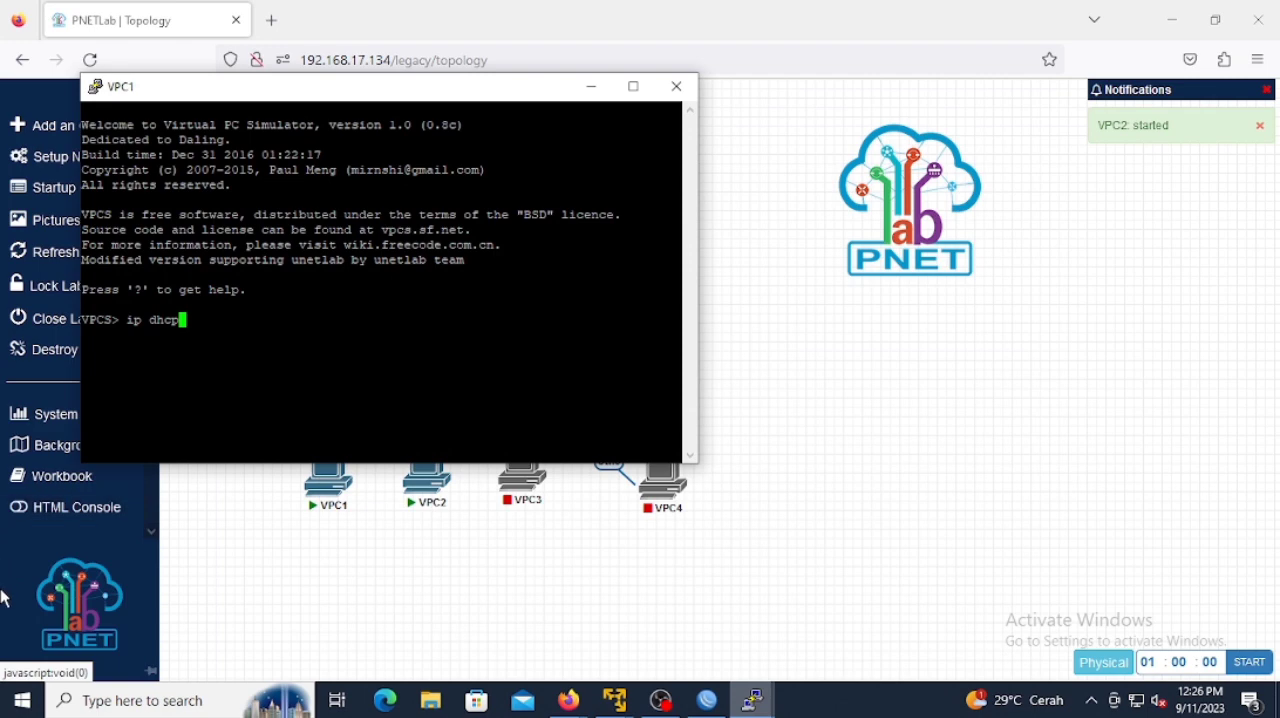
pyautogui.press('Return')
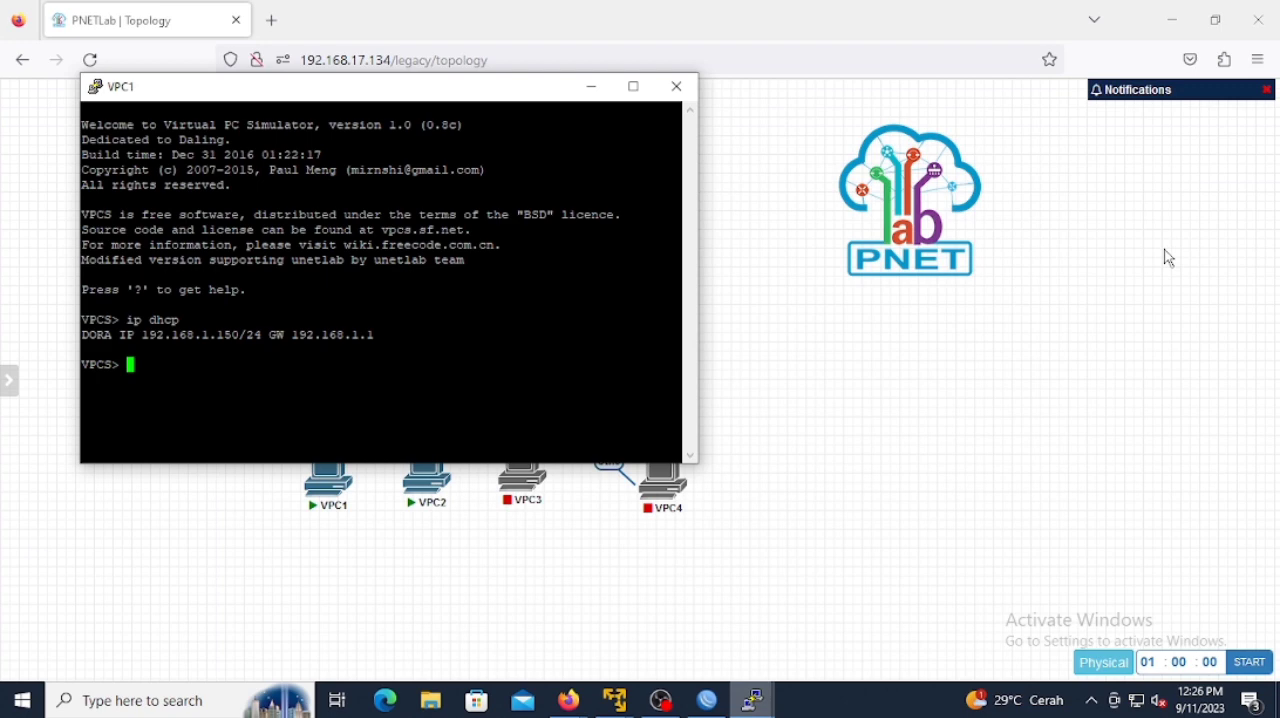
# Step: Ping 1.1.1.1 from VPC1's console, interrupt the ping and minimize the console
pyautogui.write('ping 1.1.1.1')
pyautogui.press('Return')
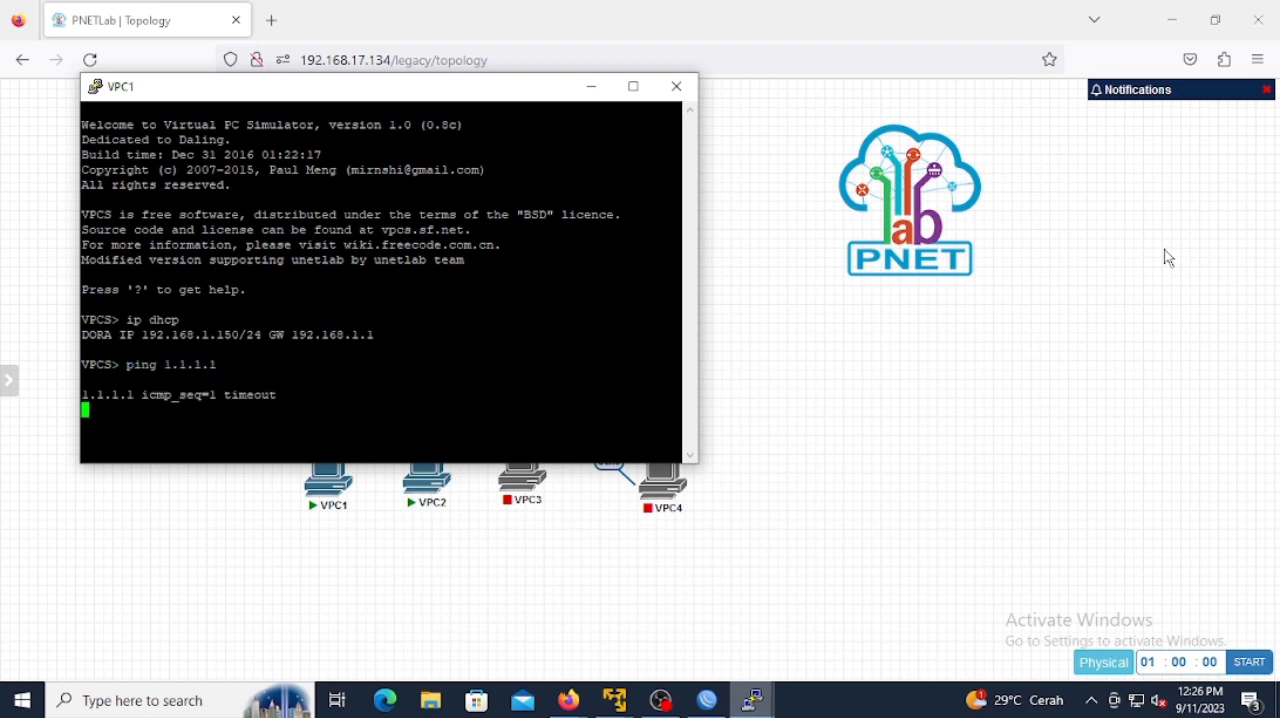
pyautogui.hotkey('ctrl', 'c')
pyautogui.click(592, 87)
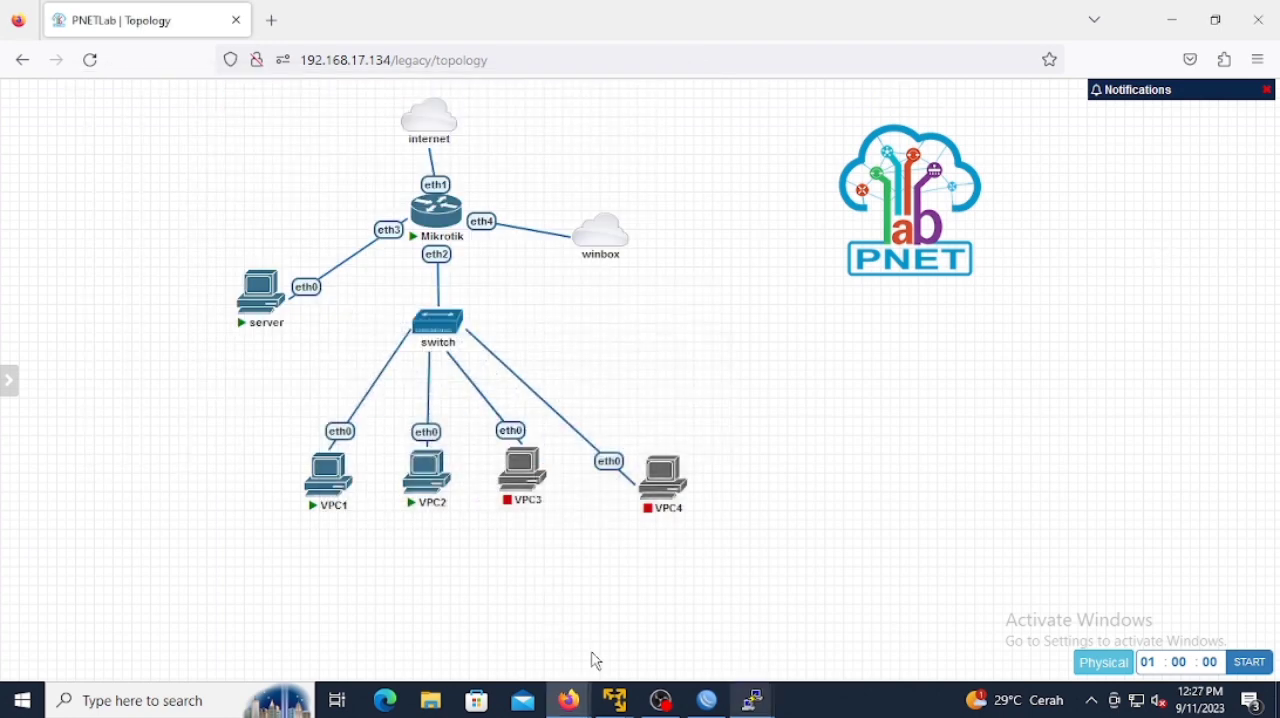
# Step: Return to WinBox and set the source address of the second srcnat NAT rule to 192.168.1.150
pyautogui.click(707, 700)
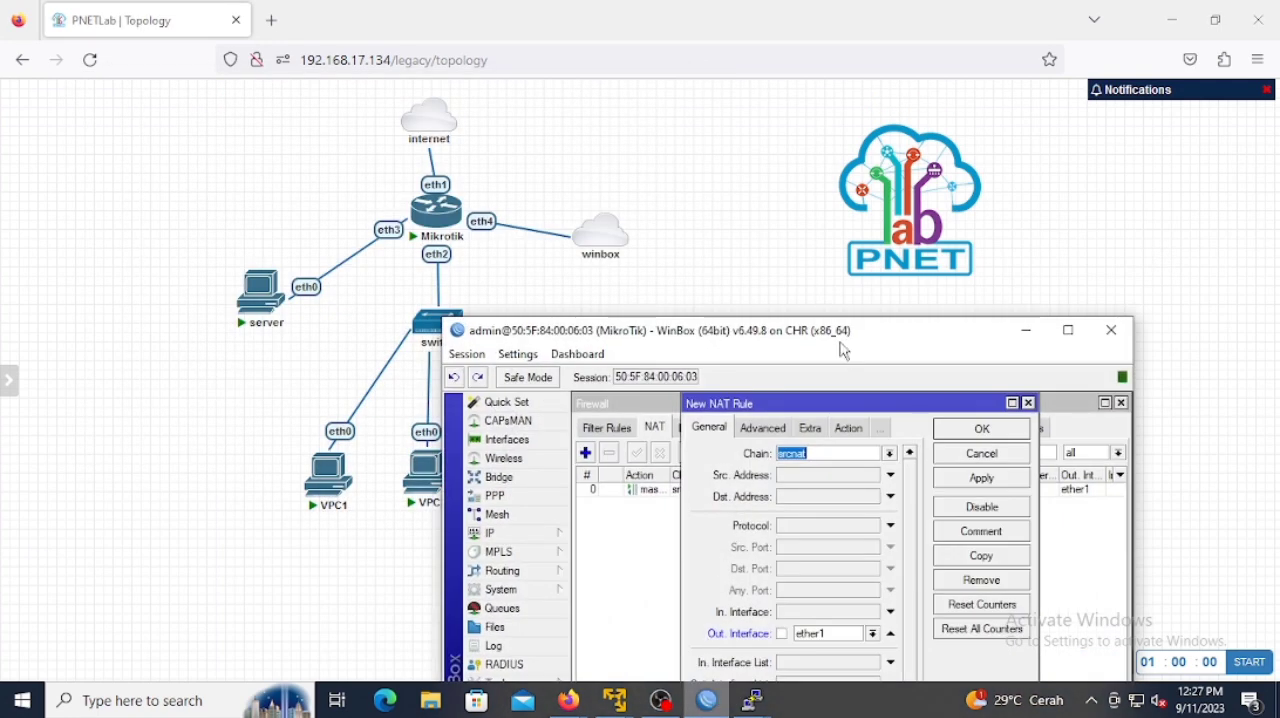
pyautogui.moveTo(991, 347); pyautogui.dragTo(983, 168)
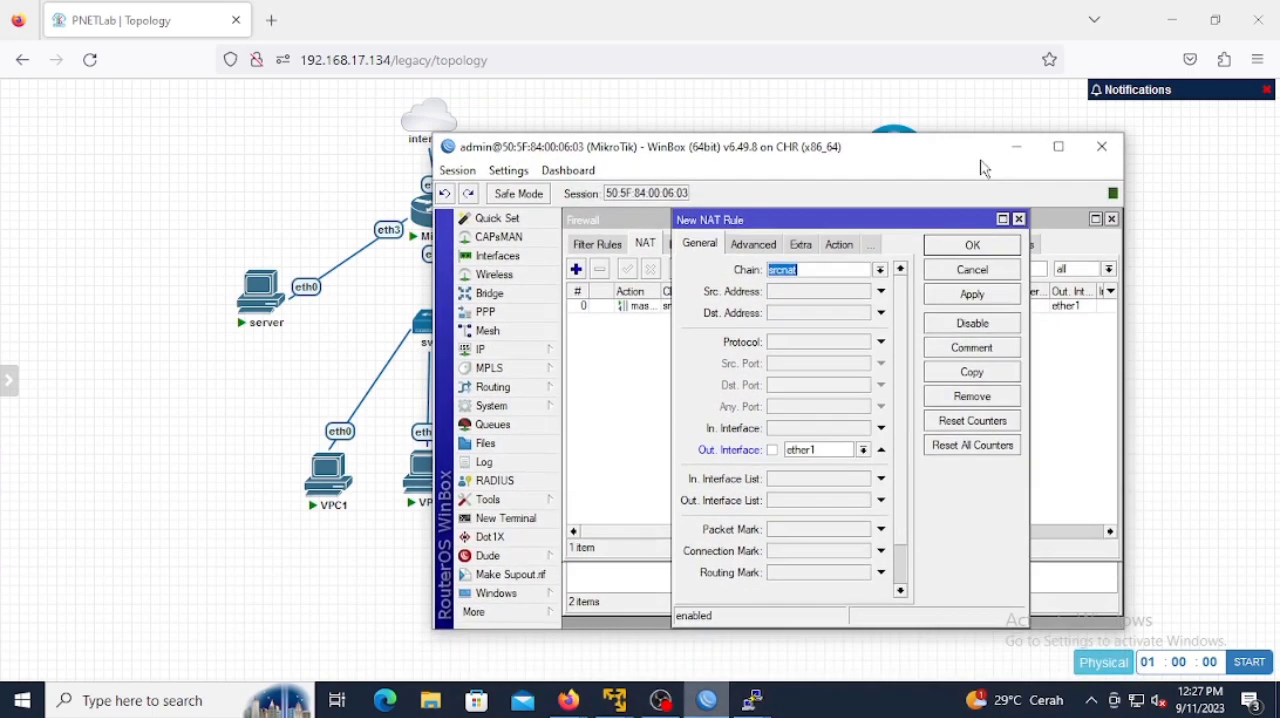
pyautogui.click(793, 291)
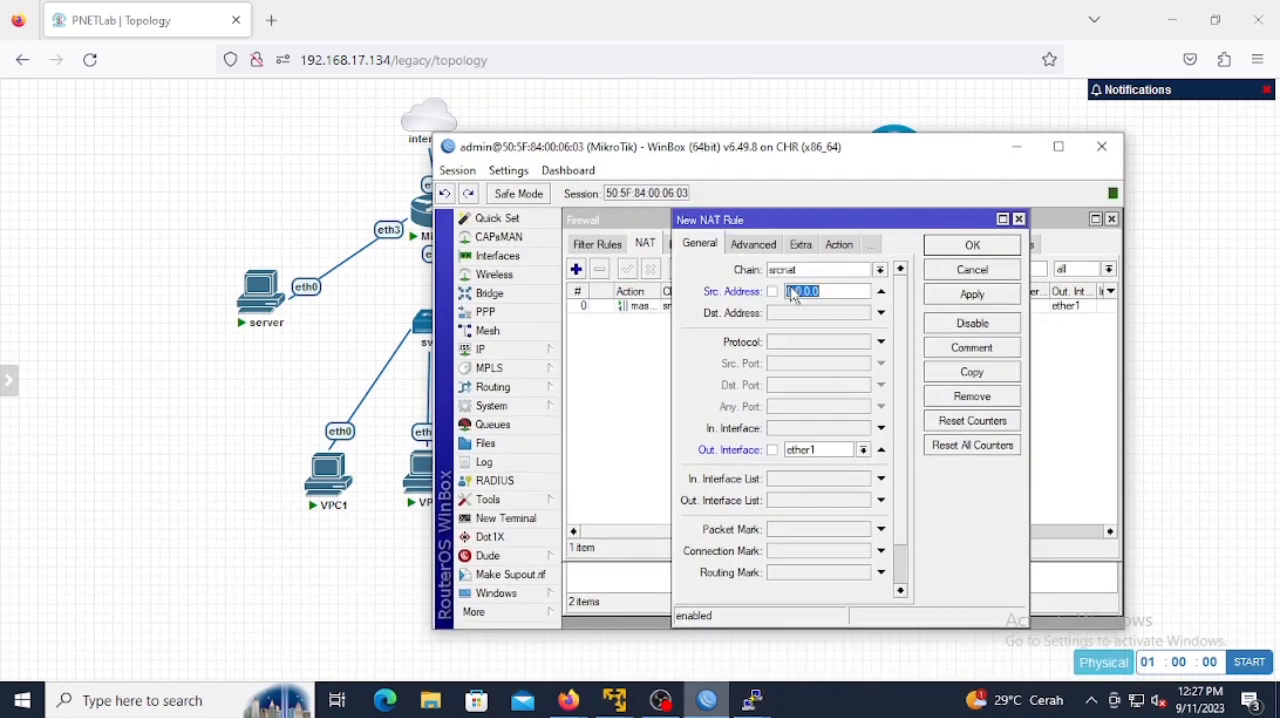
pyautogui.write('192.168.1.150')
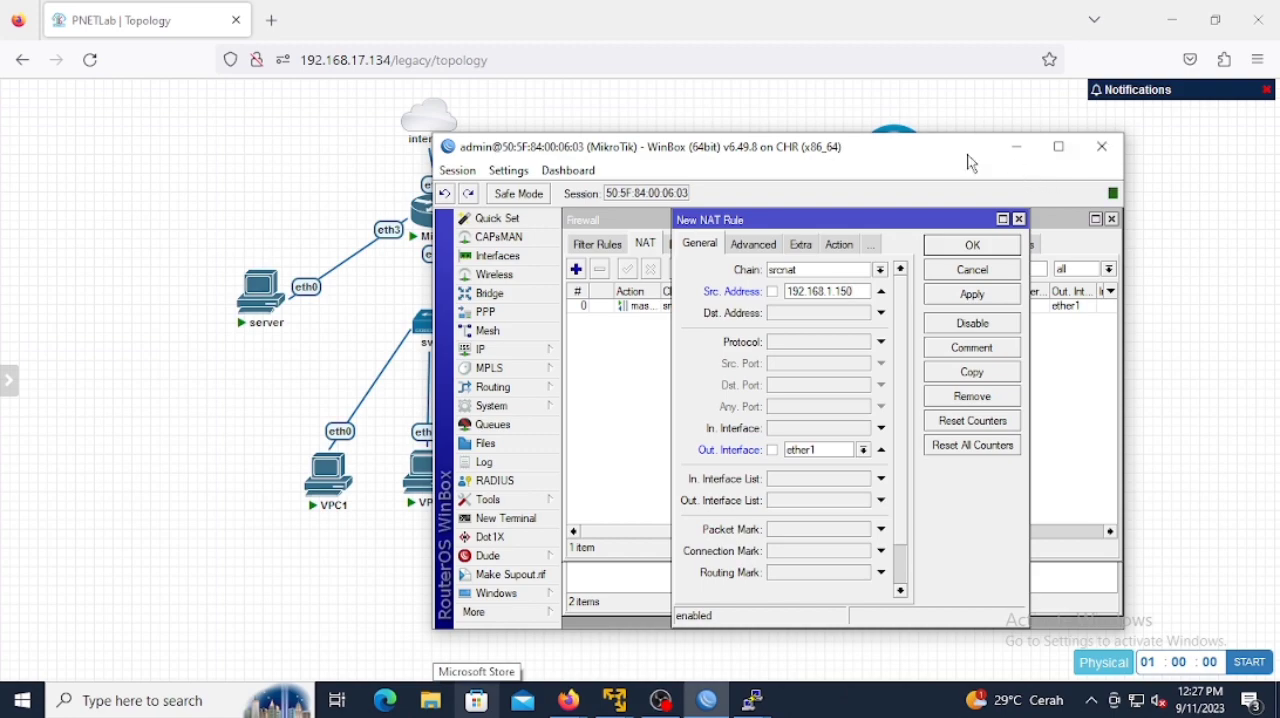
# Step: Compare the NAT rule's source address with the IP address assigned in VPC1's console
pyautogui.moveTo(967, 162); pyautogui.dragTo(1112, 72)
pyautogui.moveTo(752, 700)
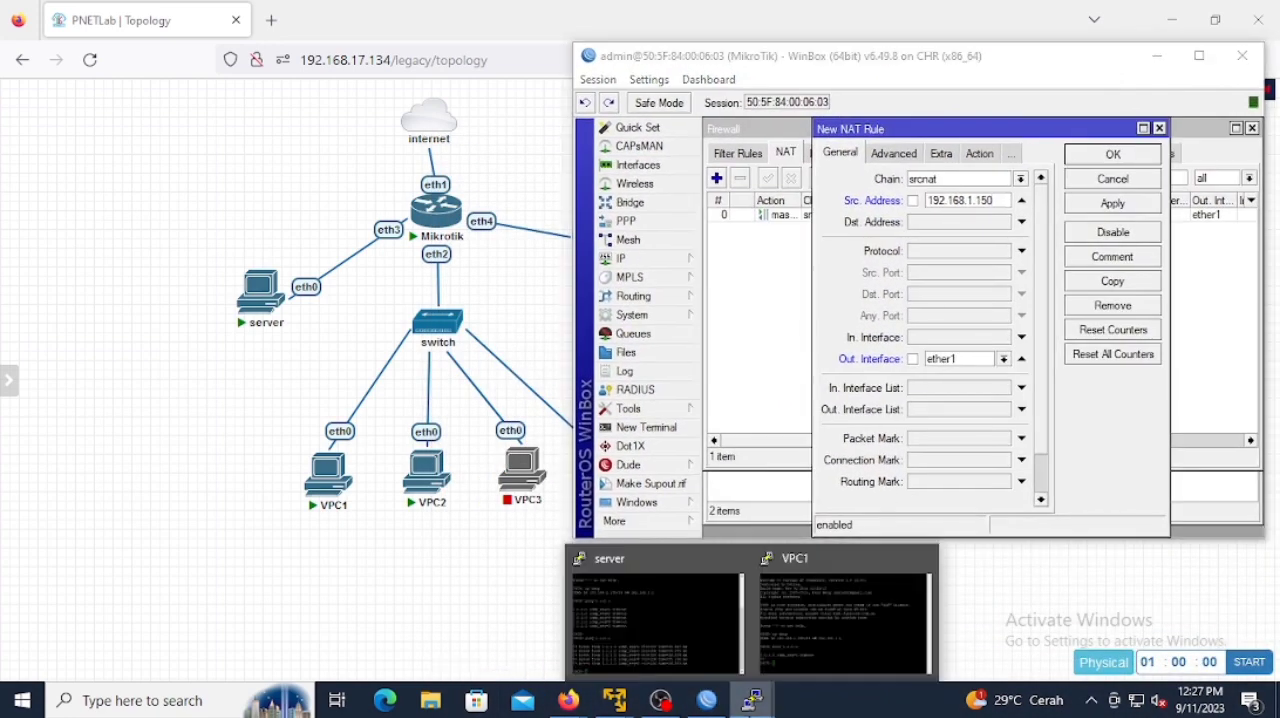
pyautogui.click(826, 633)
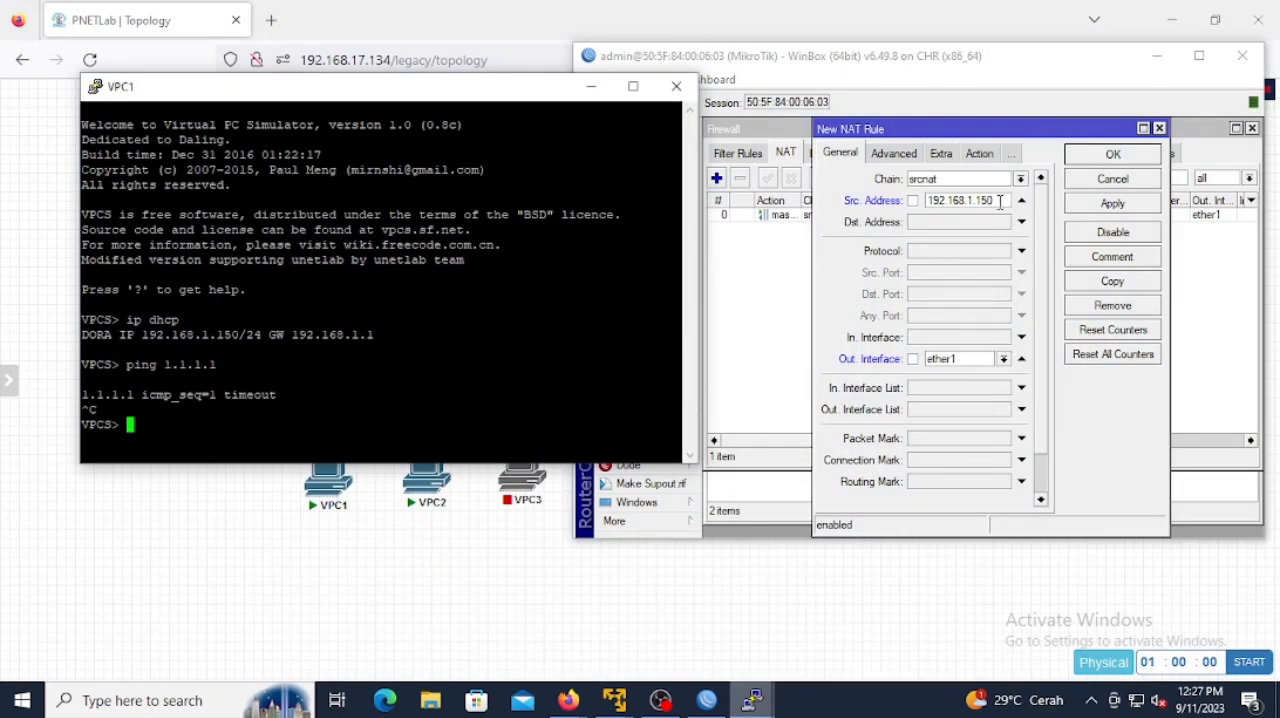
pyautogui.click(591, 86)
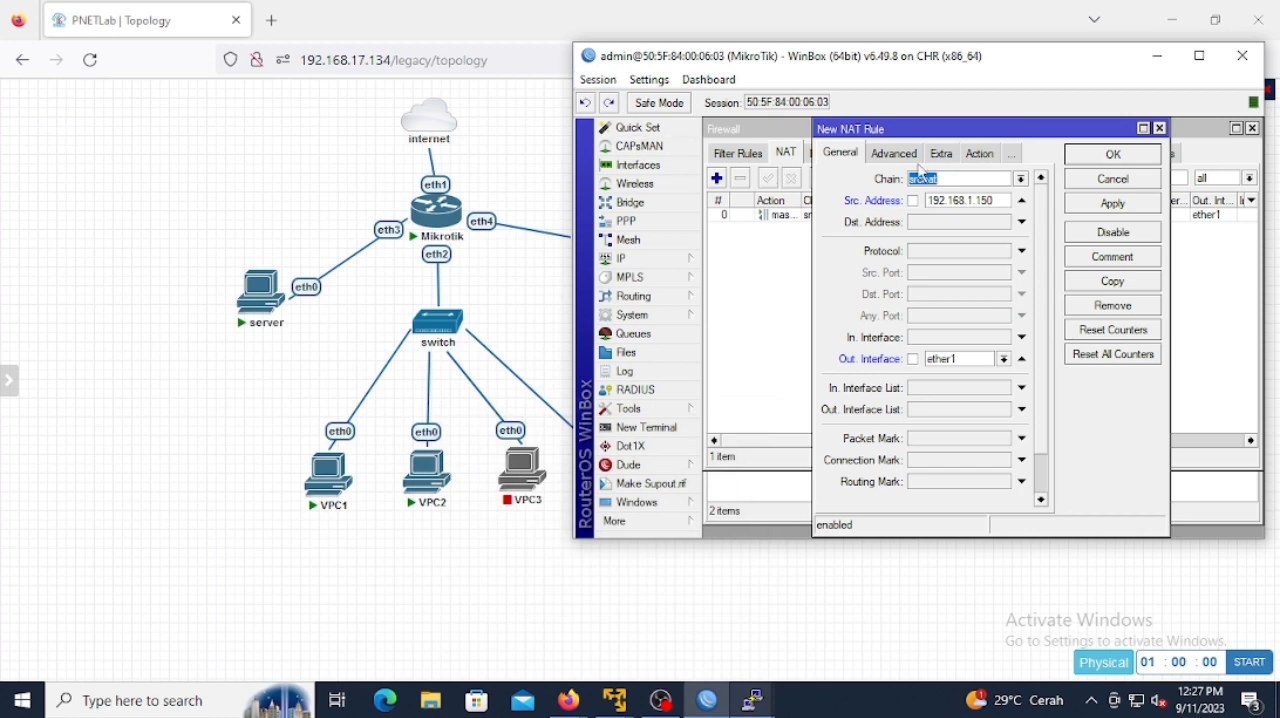
# Step: Set the new NAT rule's action to masquerade and save the rule
pyautogui.click(979, 154)
pyautogui.click(1039, 179)
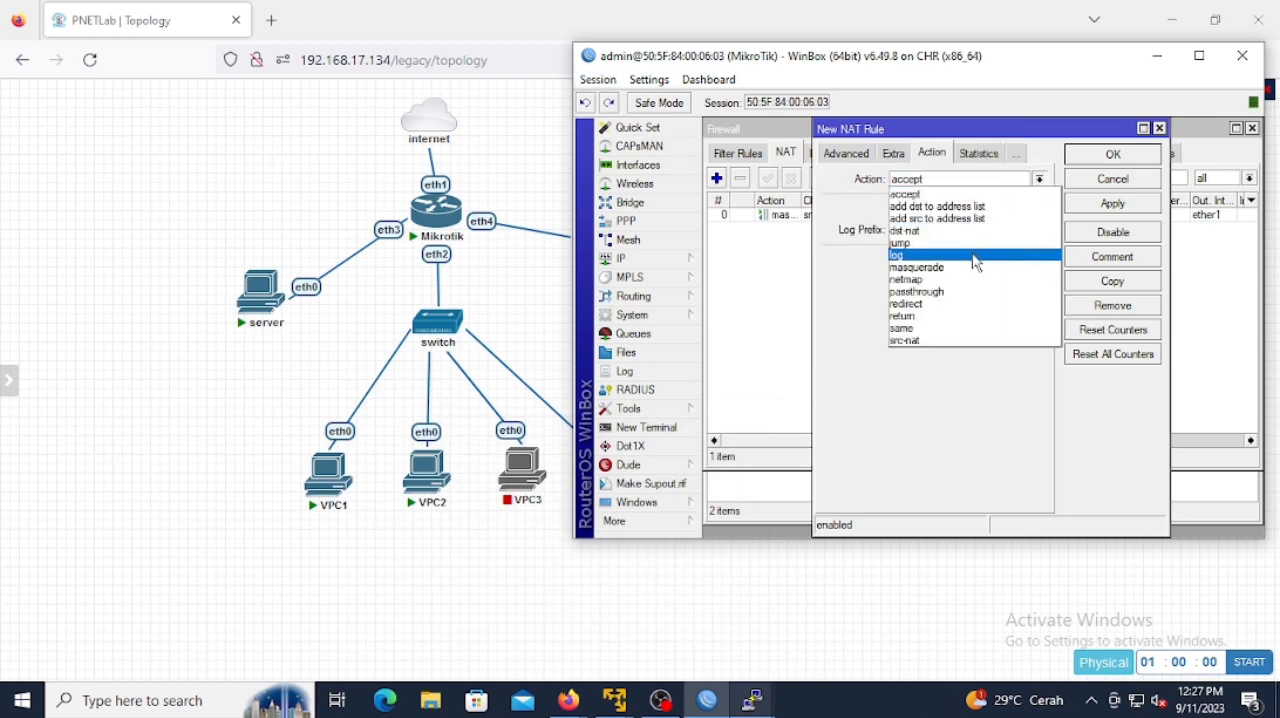
pyautogui.click(958, 280)
pyautogui.click(1039, 179)
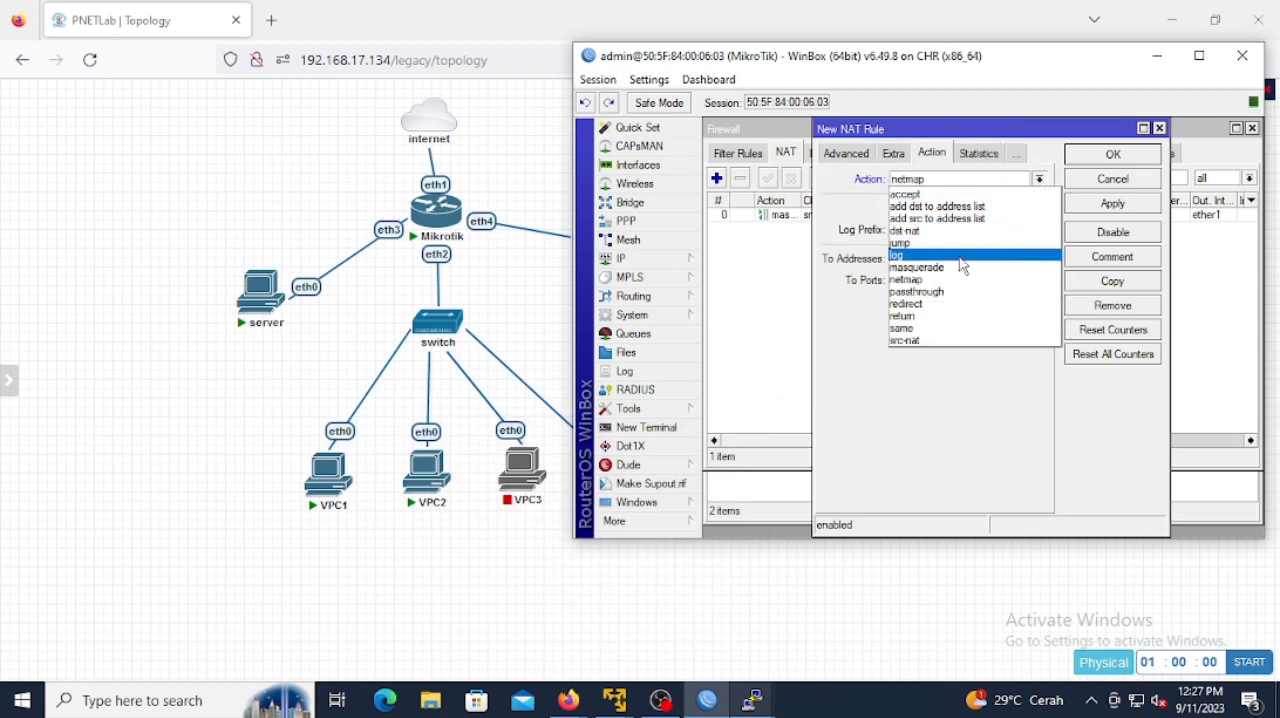
pyautogui.click(958, 268)
pyautogui.click(1122, 154)
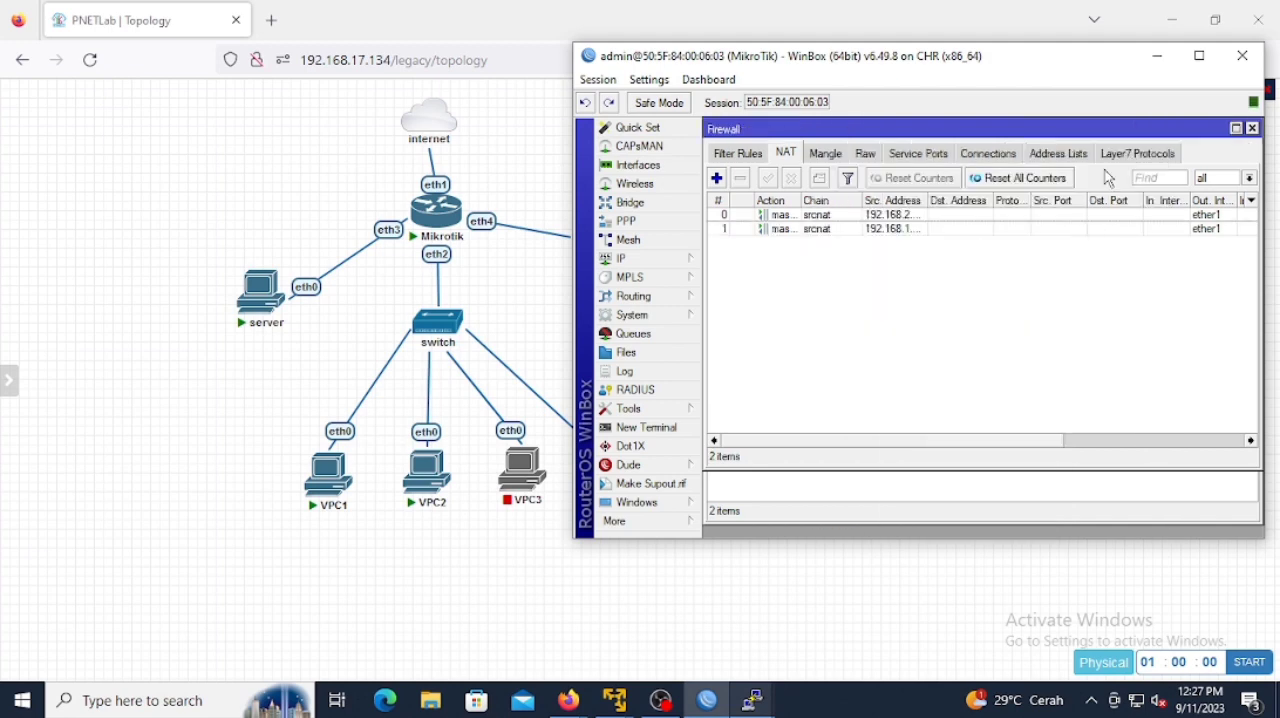
# Step: Open VPC2's console and request an address with the command ip dhcp
pyautogui.doubleClick(910, 229)
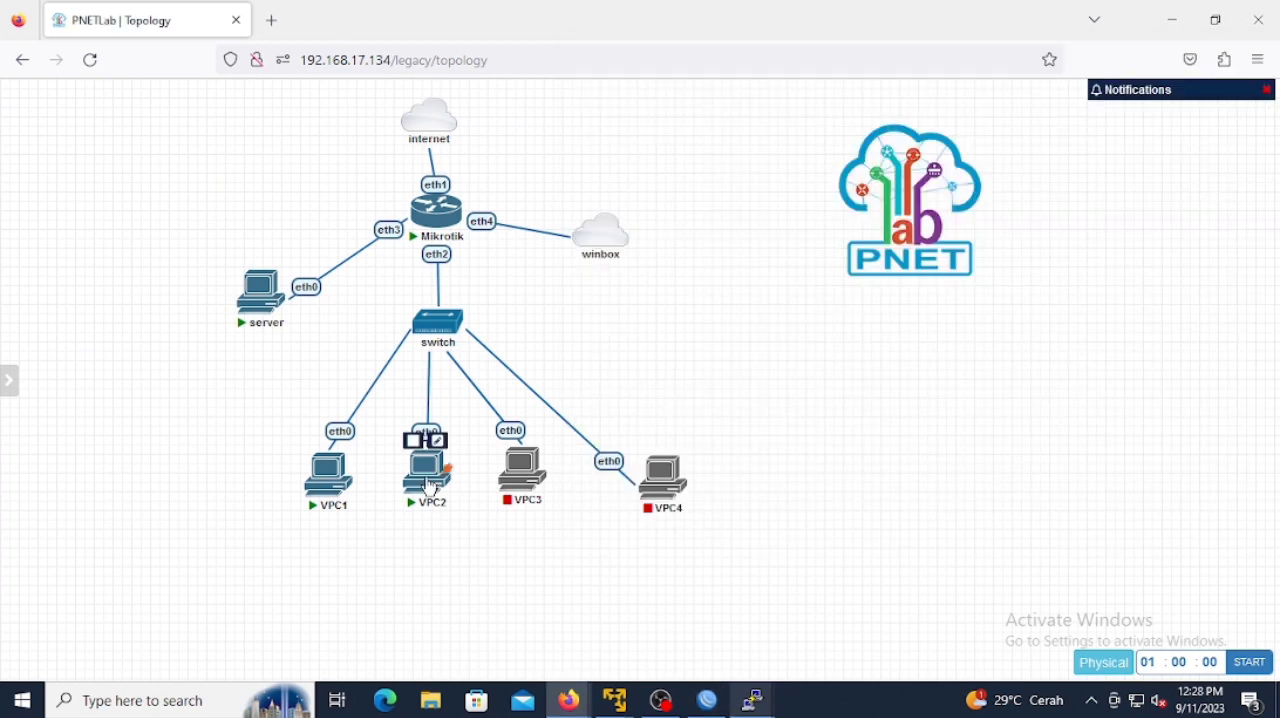
pyautogui.click(426, 475)
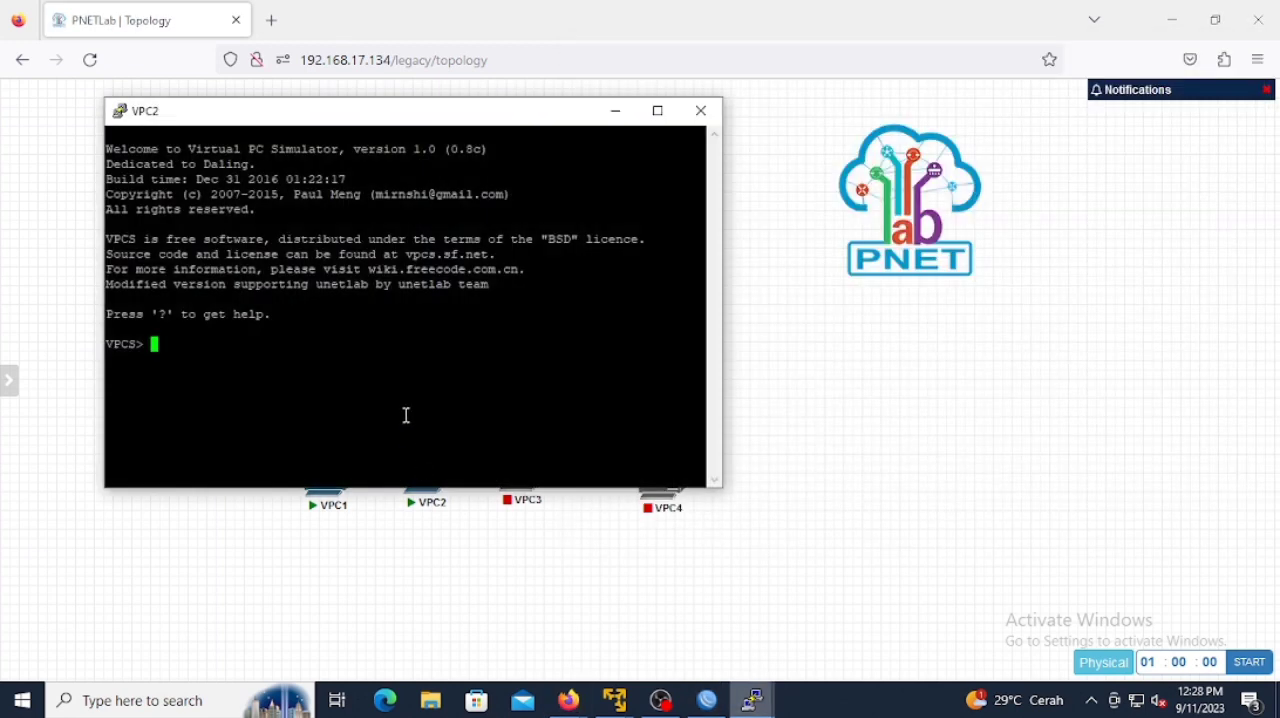
pyautogui.write('ip dhcp')
pyautogui.press('Return')
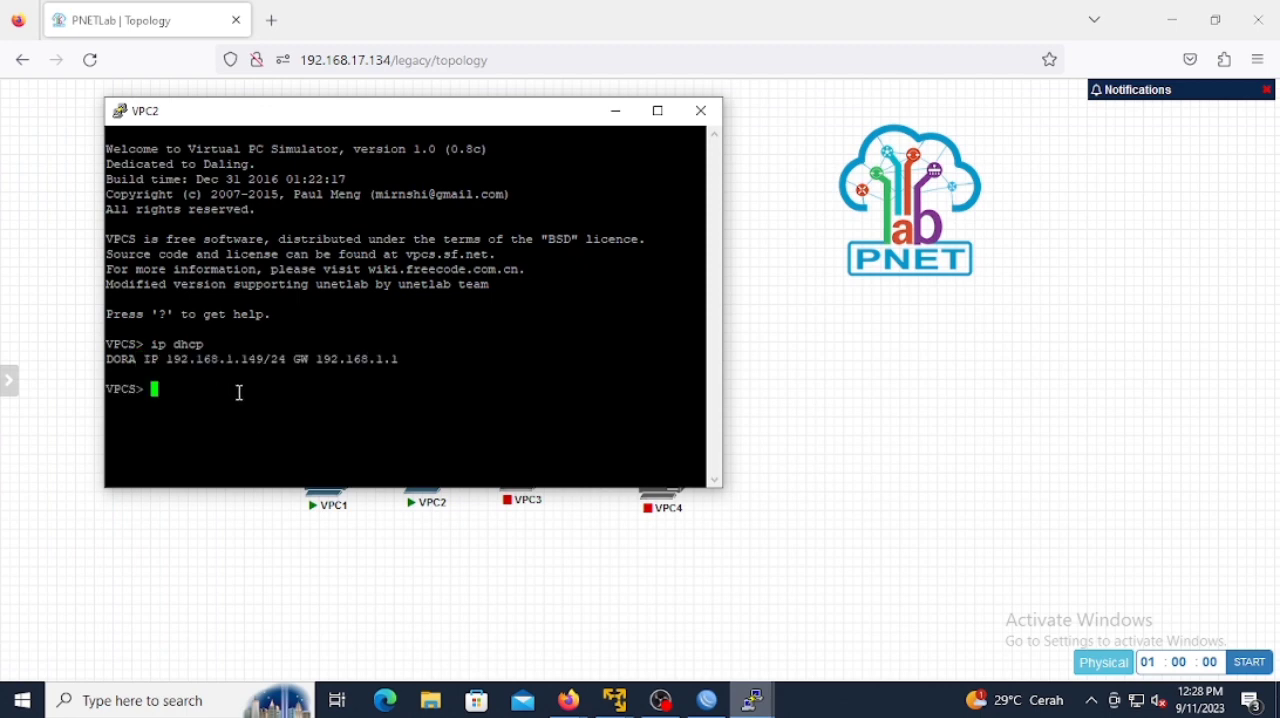
# Step: Return to WinBox, set the source address of the 192.168.2.150 NAT rule to VPC2's address 192.168.1.149, save it and minimize WinBox
pyautogui.click(707, 700)
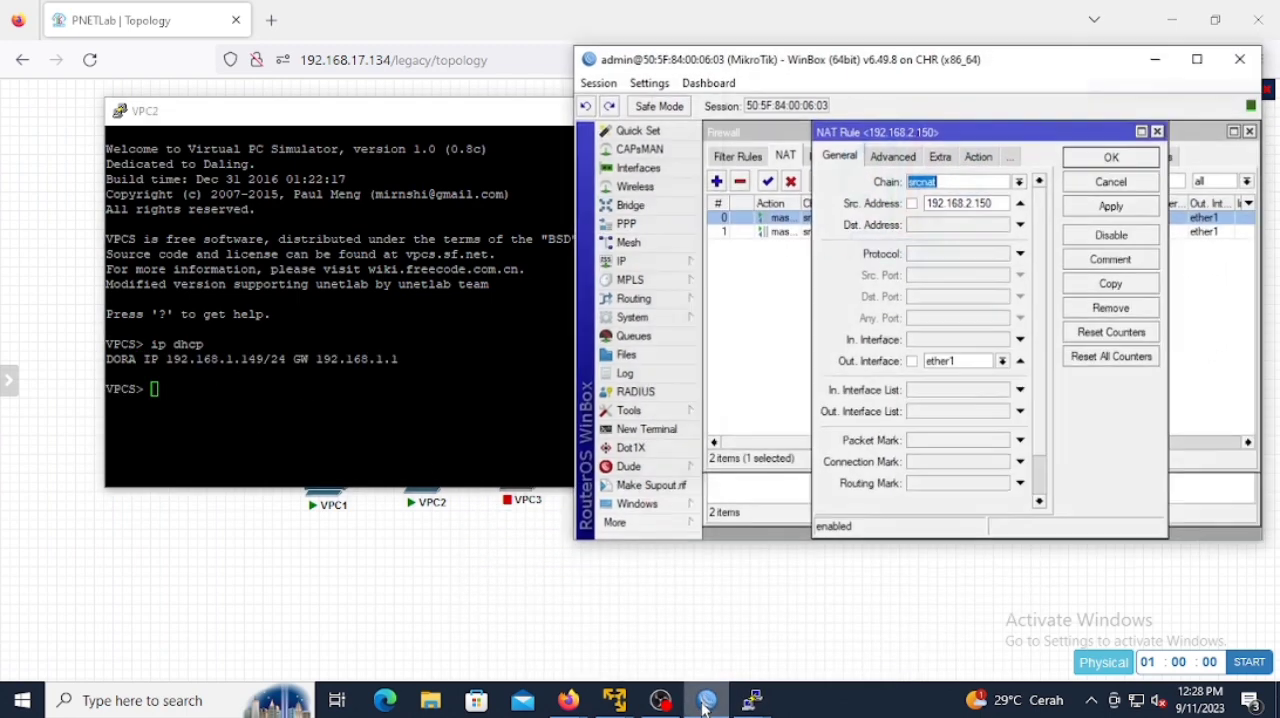
pyautogui.click(973, 199)
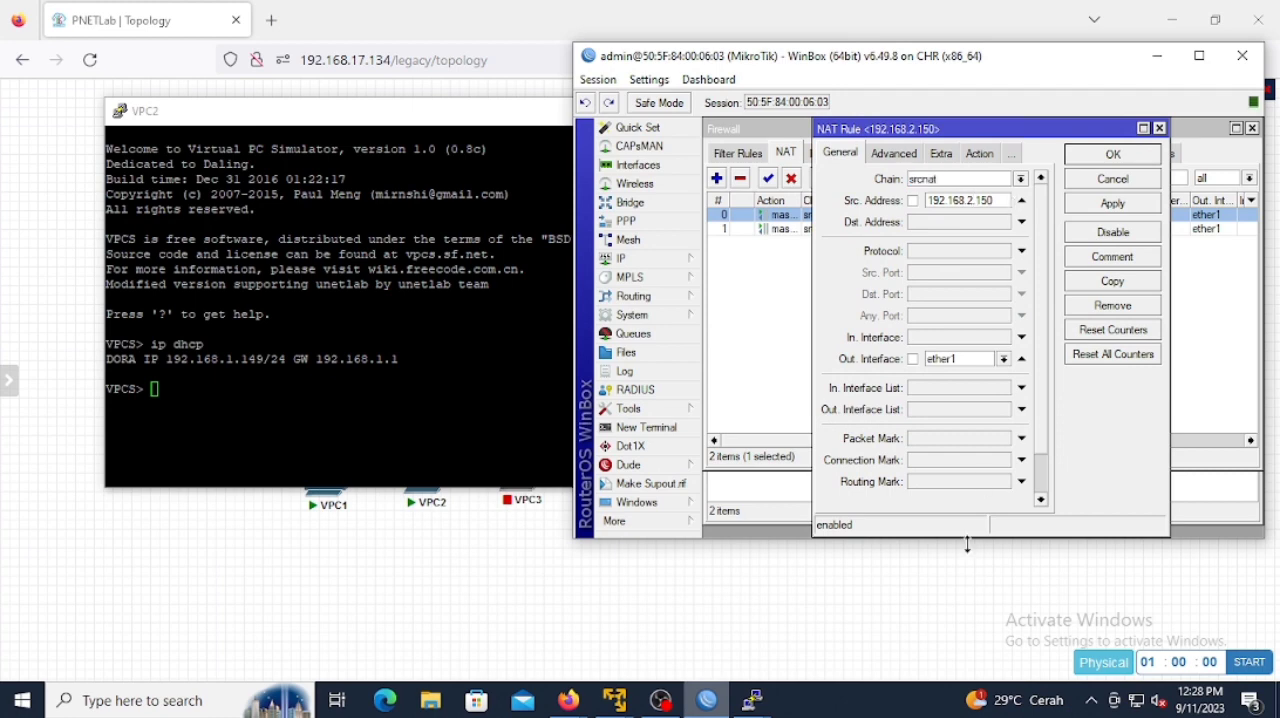
pyautogui.press('BackSpace')
pyautogui.write('1')
pyautogui.press('BackSpace')
pyautogui.press('BackSpace')
pyautogui.write('4')
pyautogui.click(1128, 157)
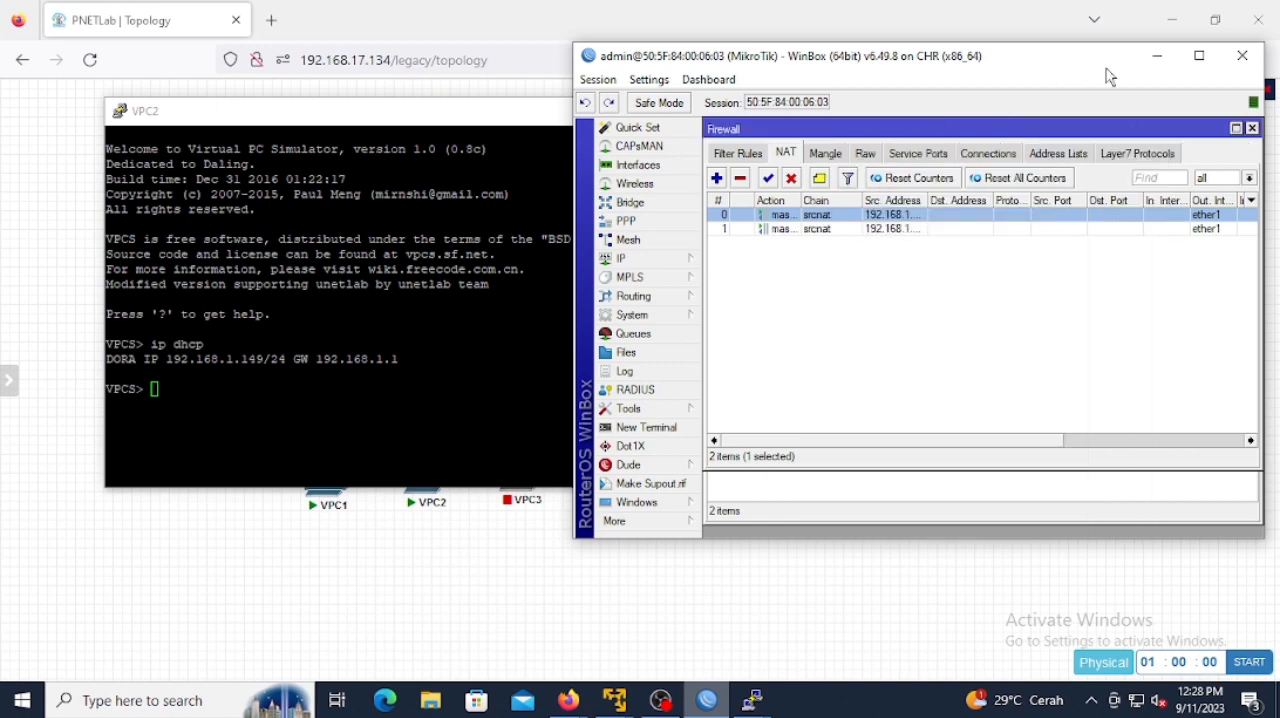
pyautogui.click(1156, 57)
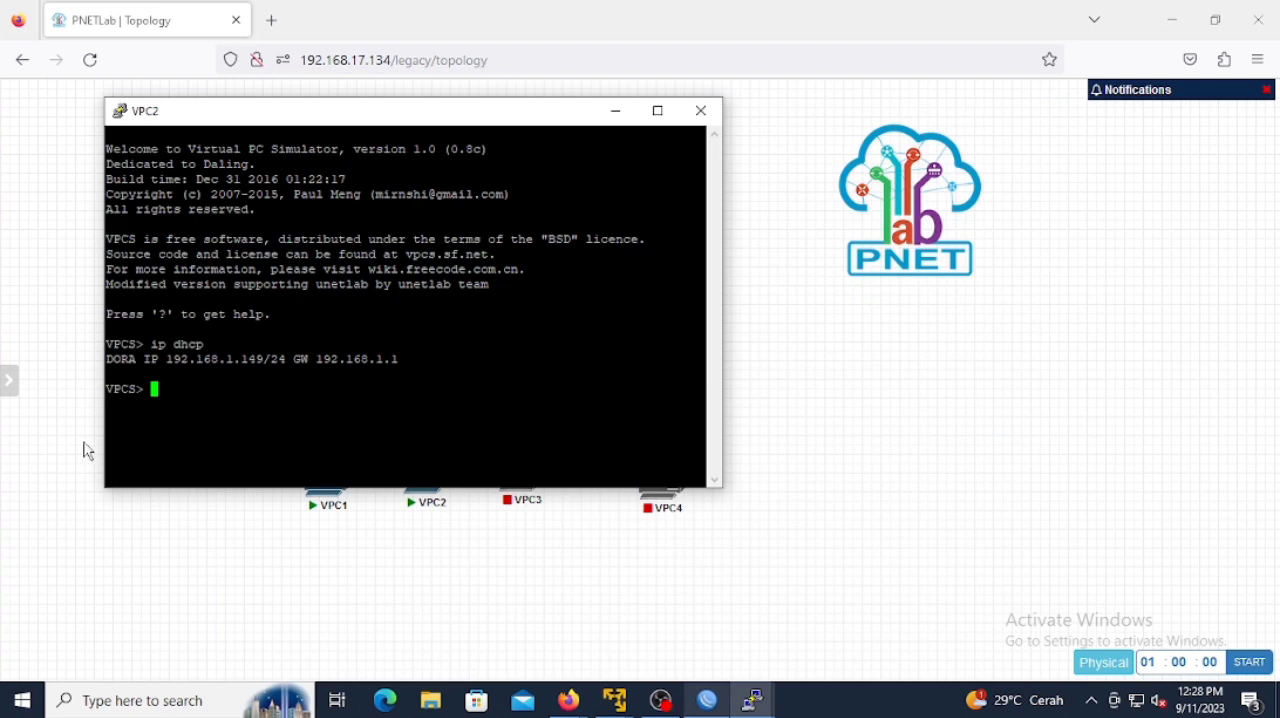
# Step: Ping 1.1.1.1 from VPC2's console, interrupt the ping and minimize the console
pyautogui.write('pin')
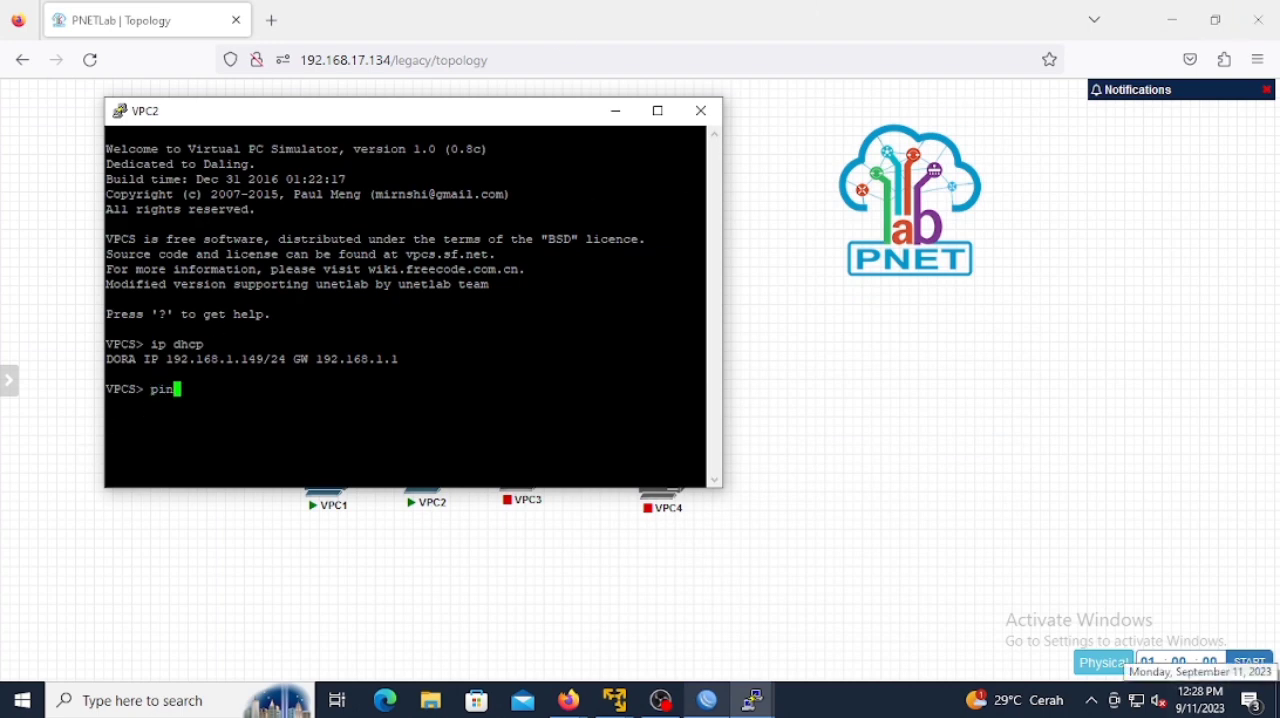
pyautogui.write('g 1.1.1.1')
pyautogui.press('Return')
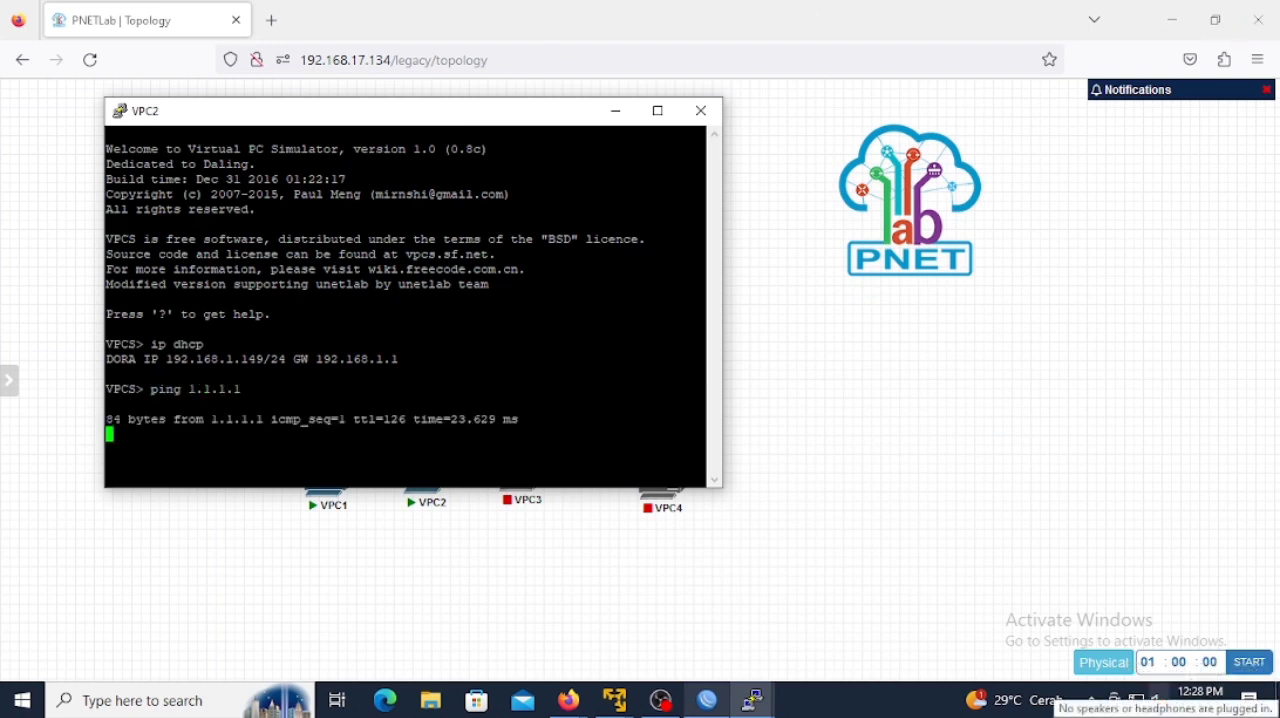
pyautogui.hotkey('ctrl', 'c')
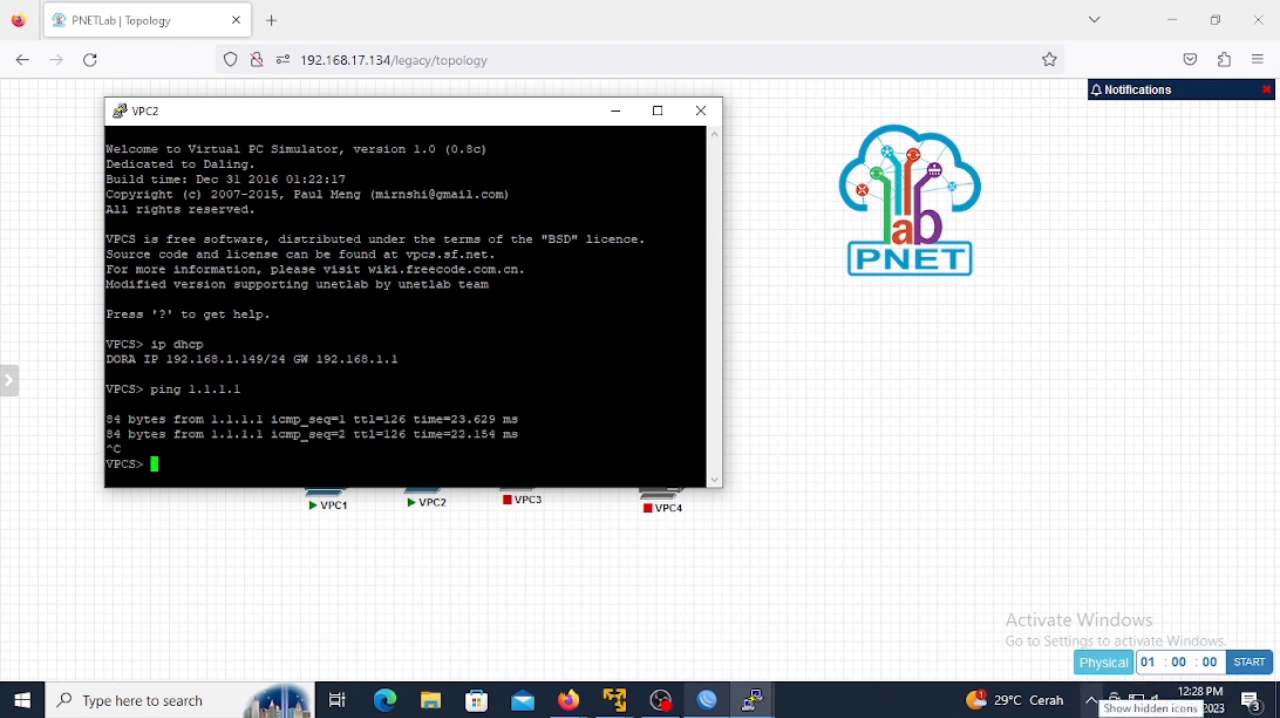
pyautogui.click(615, 110)
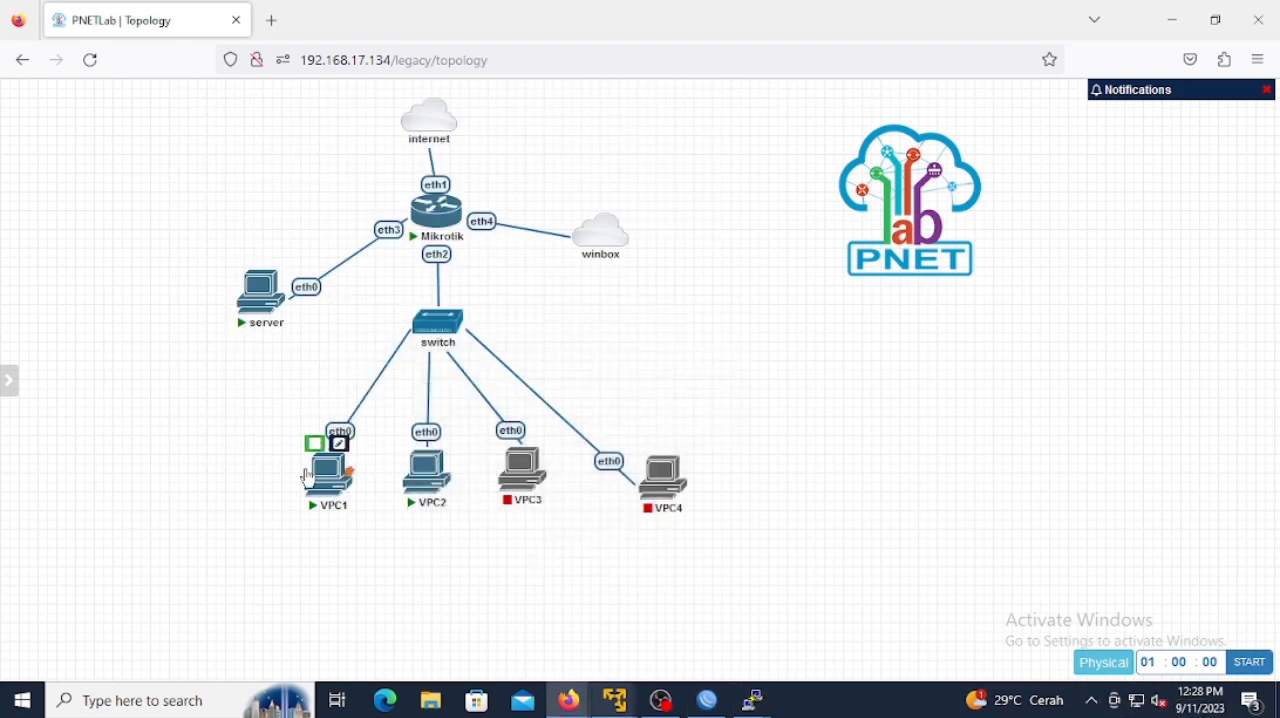
# Step: Start VPC3 and VPC4, and request an address in VPC3's console with the command ip dhcp
pyautogui.click(509, 437)
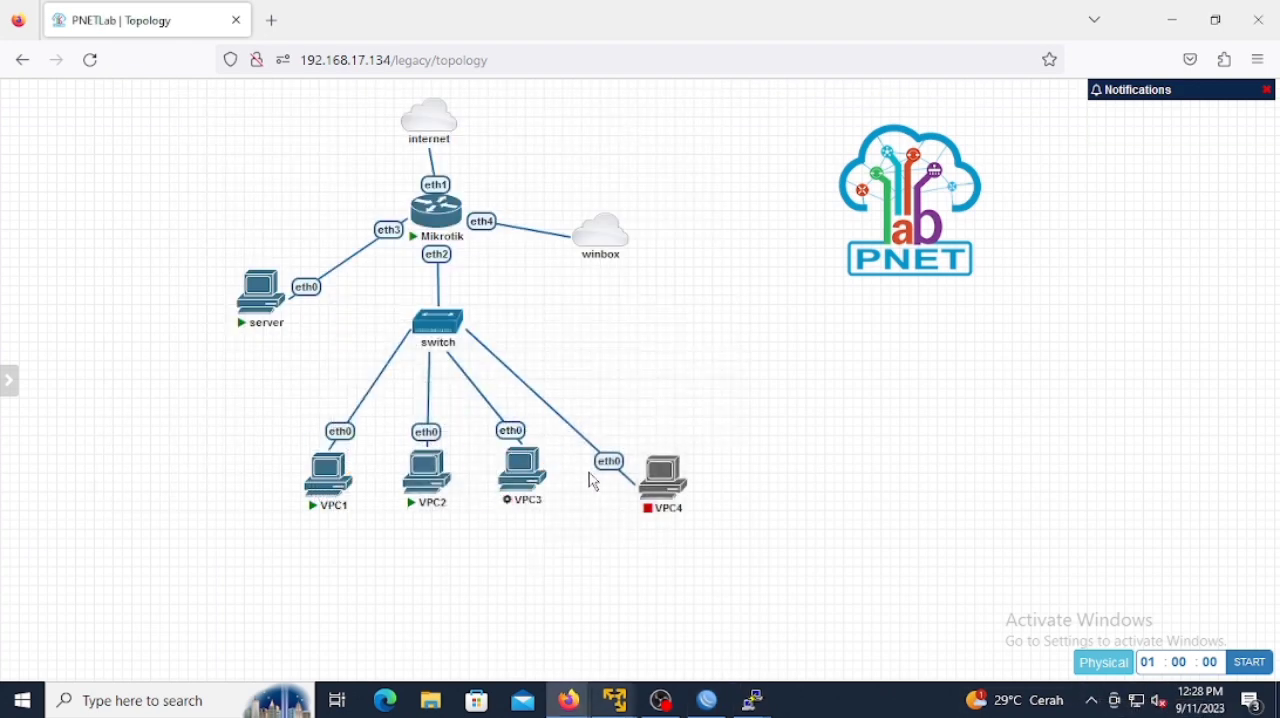
pyautogui.click(649, 447)
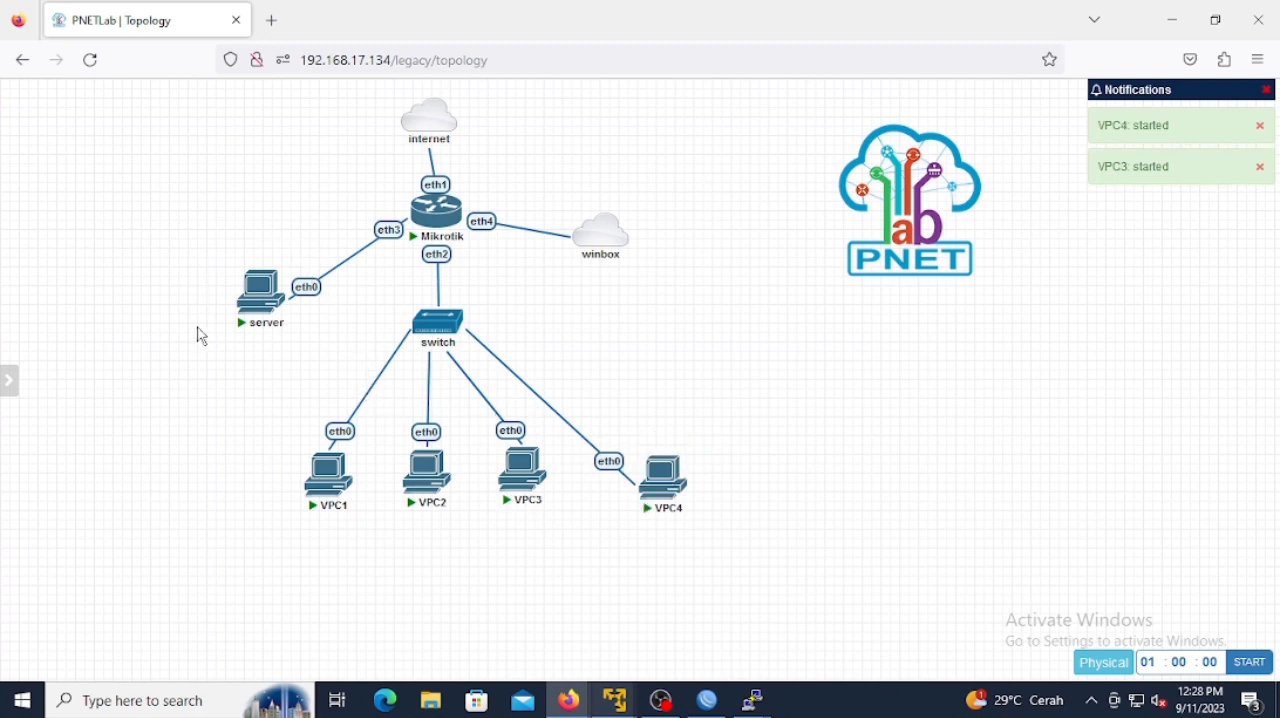
pyautogui.moveTo(262, 310)
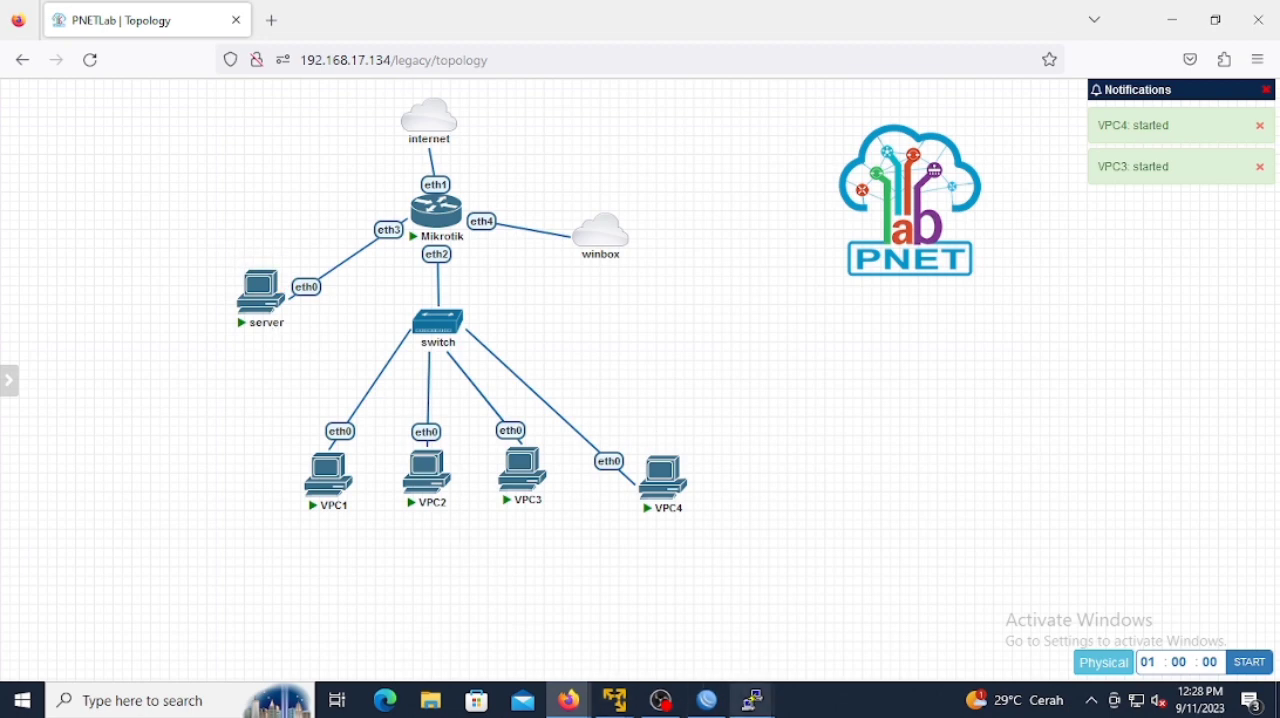
pyautogui.click(519, 478)
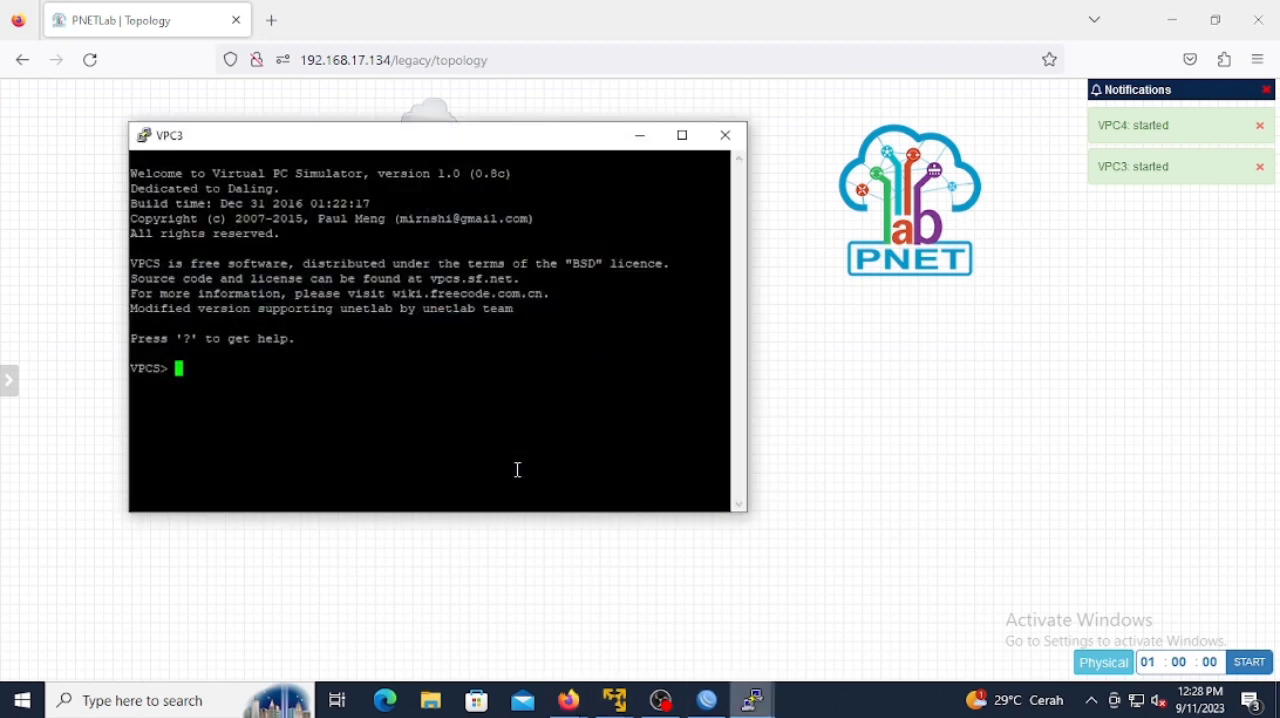
pyautogui.write('ip dhcp')
pyautogui.press('Return')
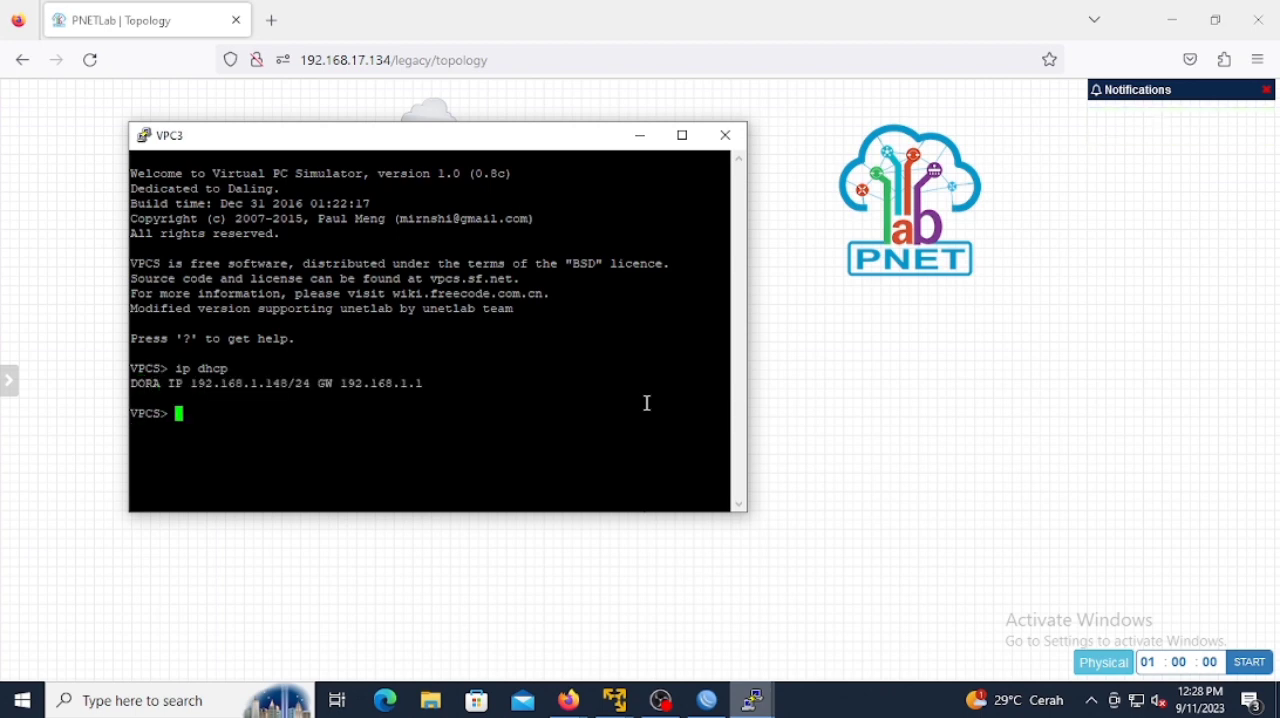
# Step: Ping 1.1.1.1 from VPC3's console, interrupt the ping and minimize the console
pyautogui.write('ping 1.1.1.1')
pyautogui.press('Return')
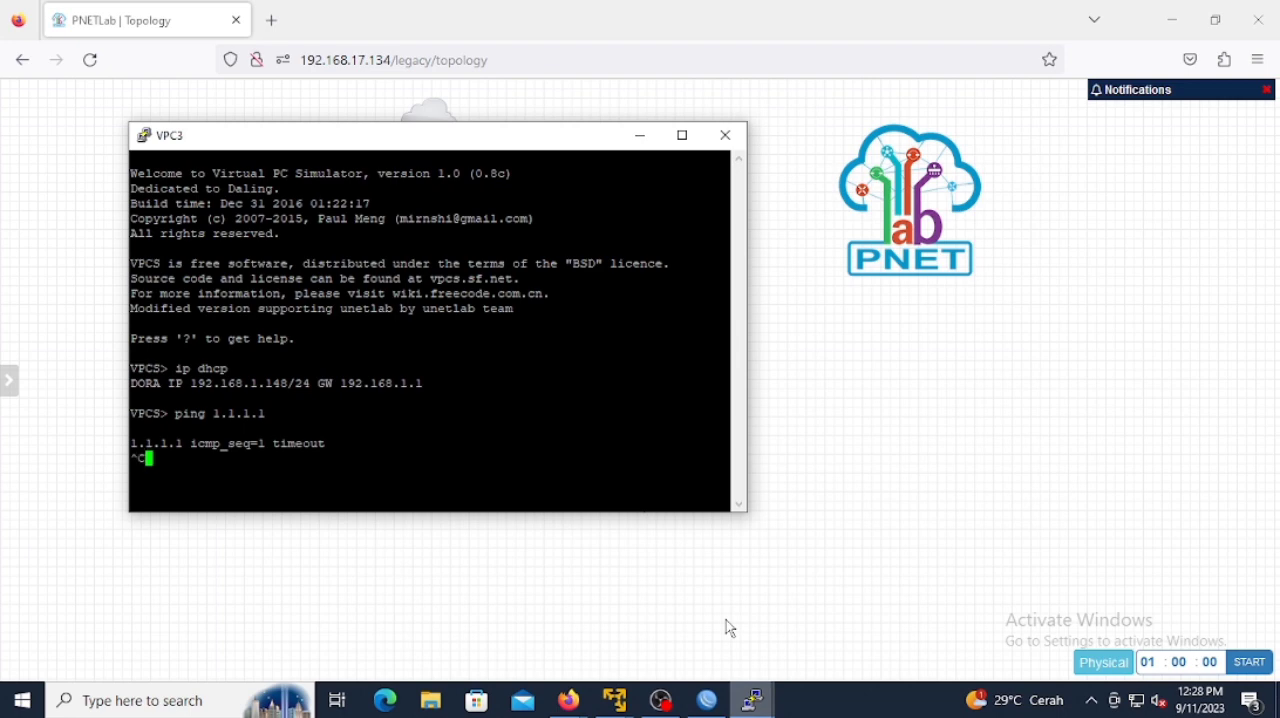
pyautogui.hotkey('ctrl', 'c')
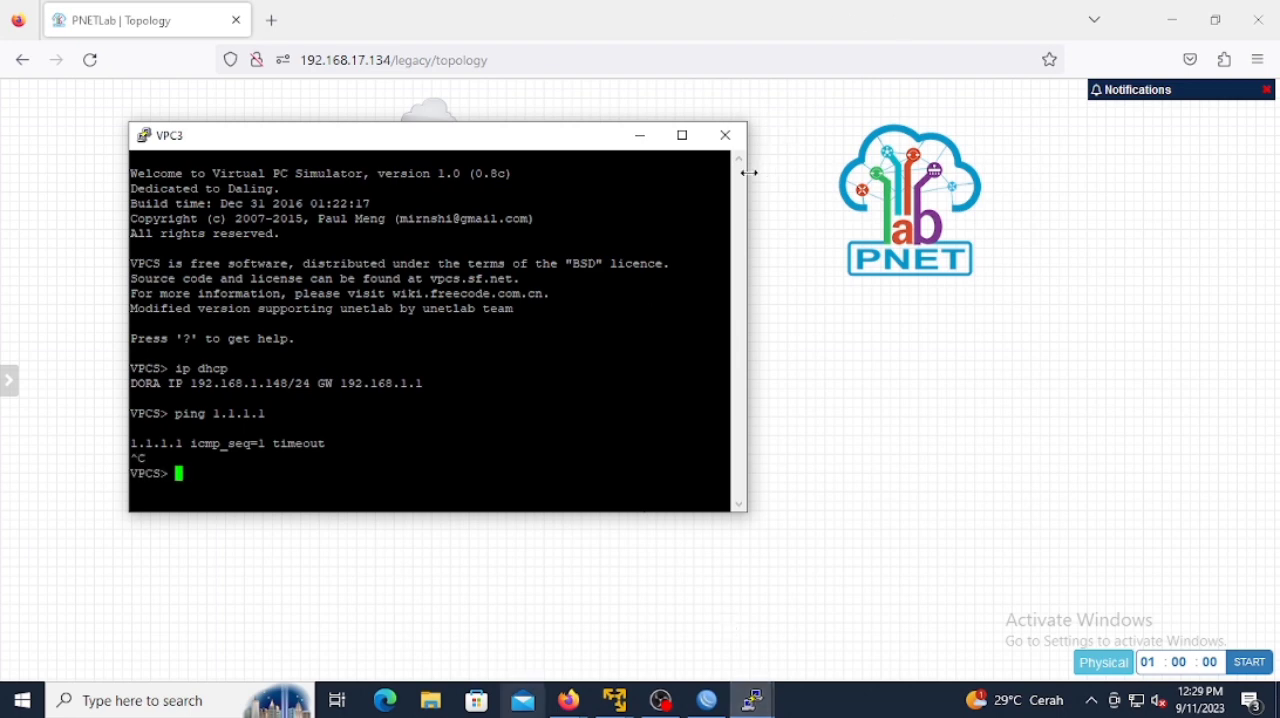
pyautogui.click(642, 135)
# Step: Open VPC4's console and request an address with the command ip dhcp
pyautogui.click(668, 478)
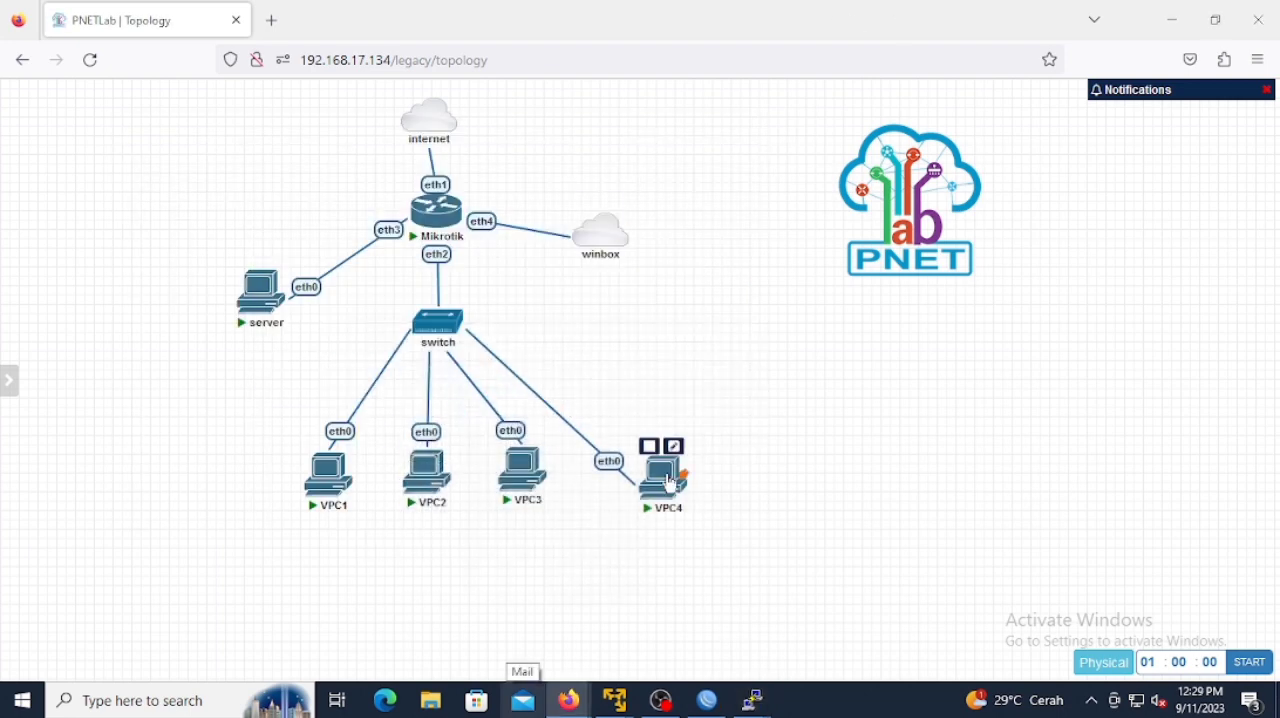
pyautogui.write('ping 1.1')
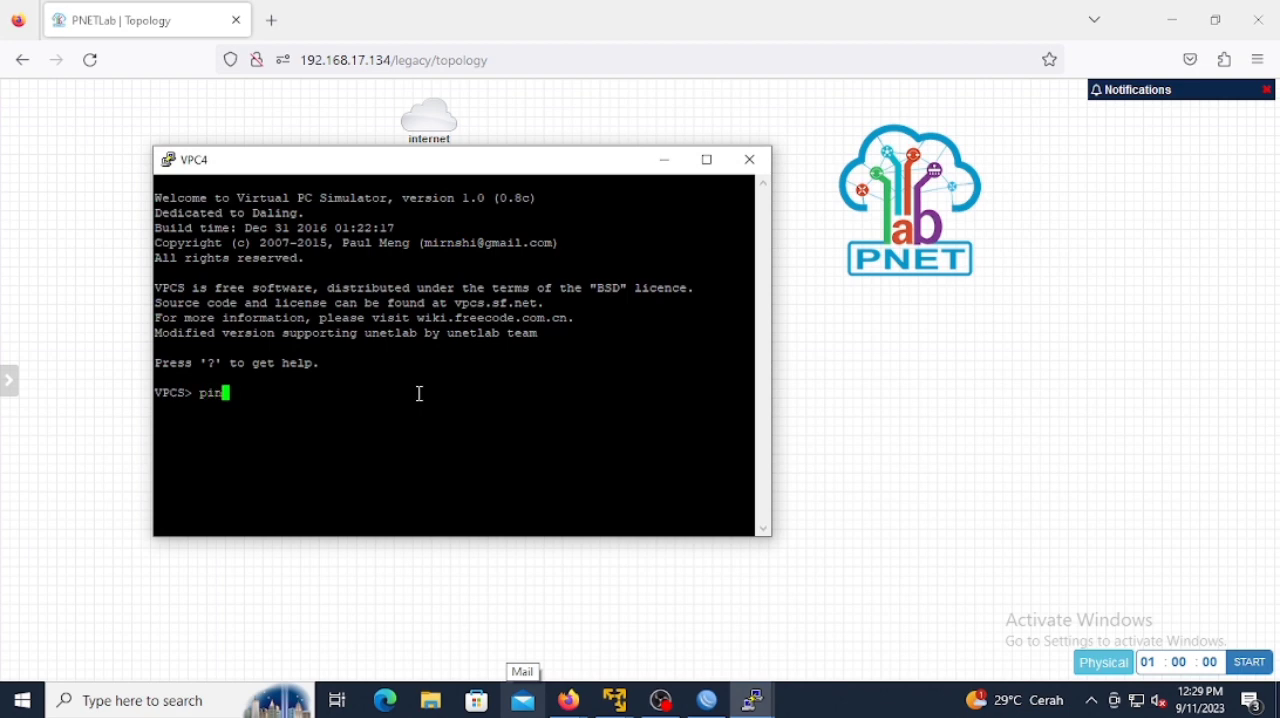
pyautogui.press('BackSpace')
pyautogui.press('BackSpace')
pyautogui.press('BackSpace')
pyautogui.press('BackSpace')
pyautogui.press('BackSpace')
pyautogui.press('BackSpace')
pyautogui.press('BackSpace')
pyautogui.press('BackSpace')
pyautogui.write('ip dhcp')
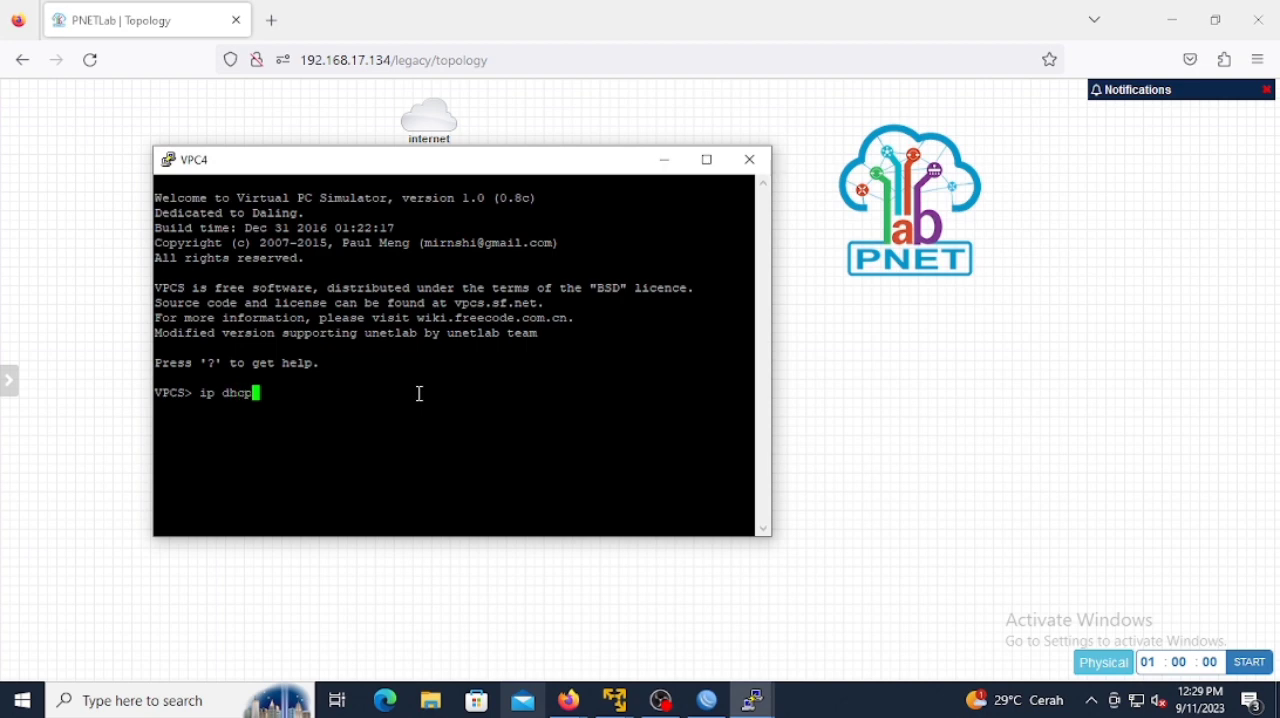
pyautogui.press('Return')
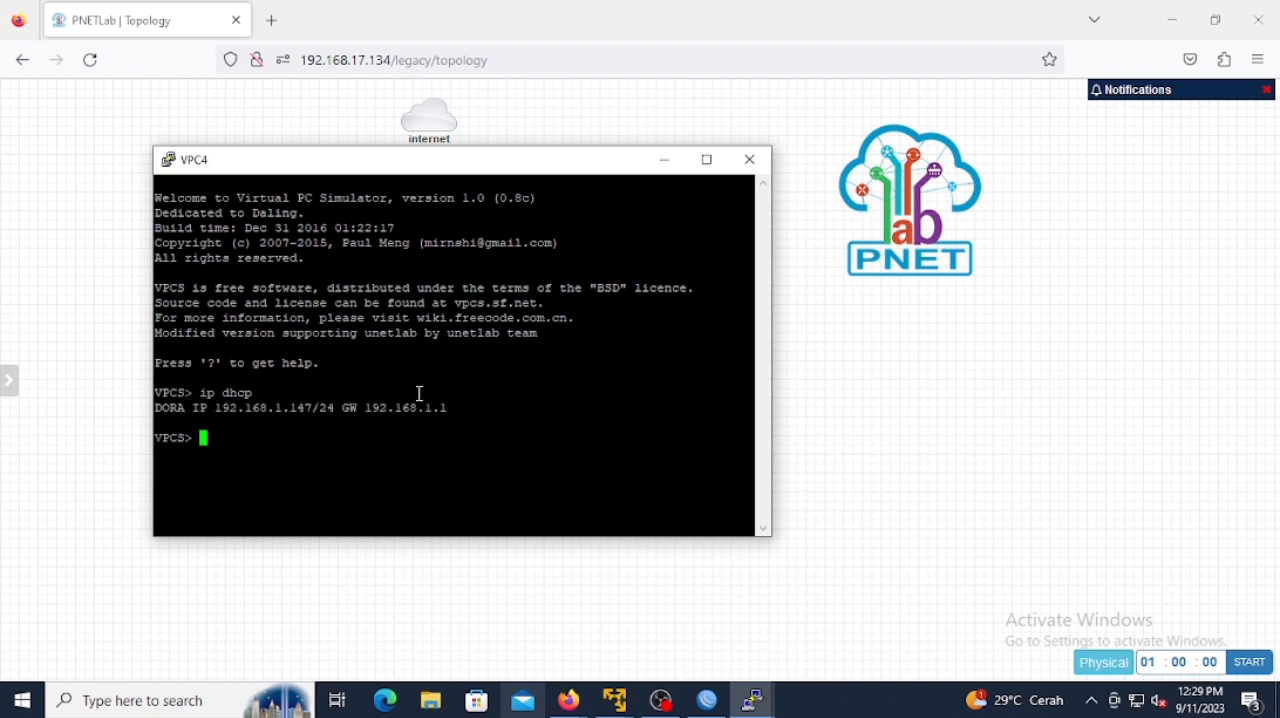
# Step: Ping 1.1.1.1 from VPC4's console, interrupt the ping and minimize the console
pyautogui.write('ping 1.1.1.1')
pyautogui.press('Return')
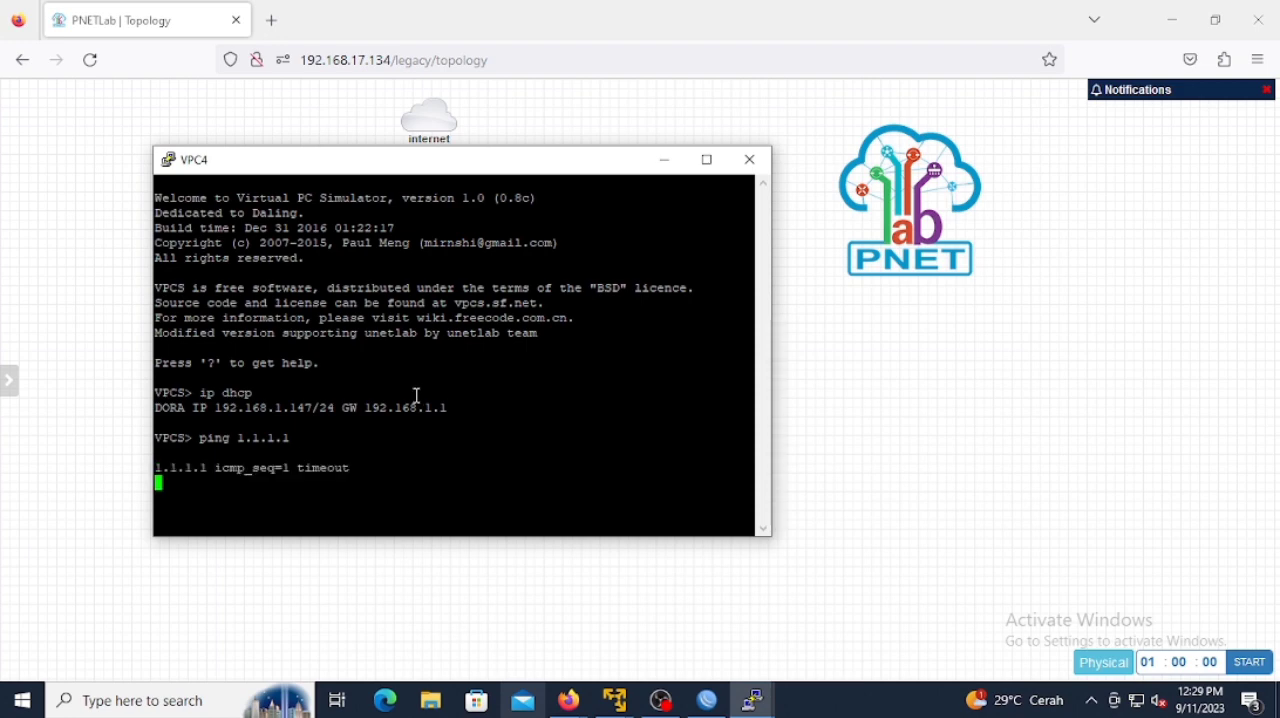
pyautogui.hotkey('ctrl', 'c')
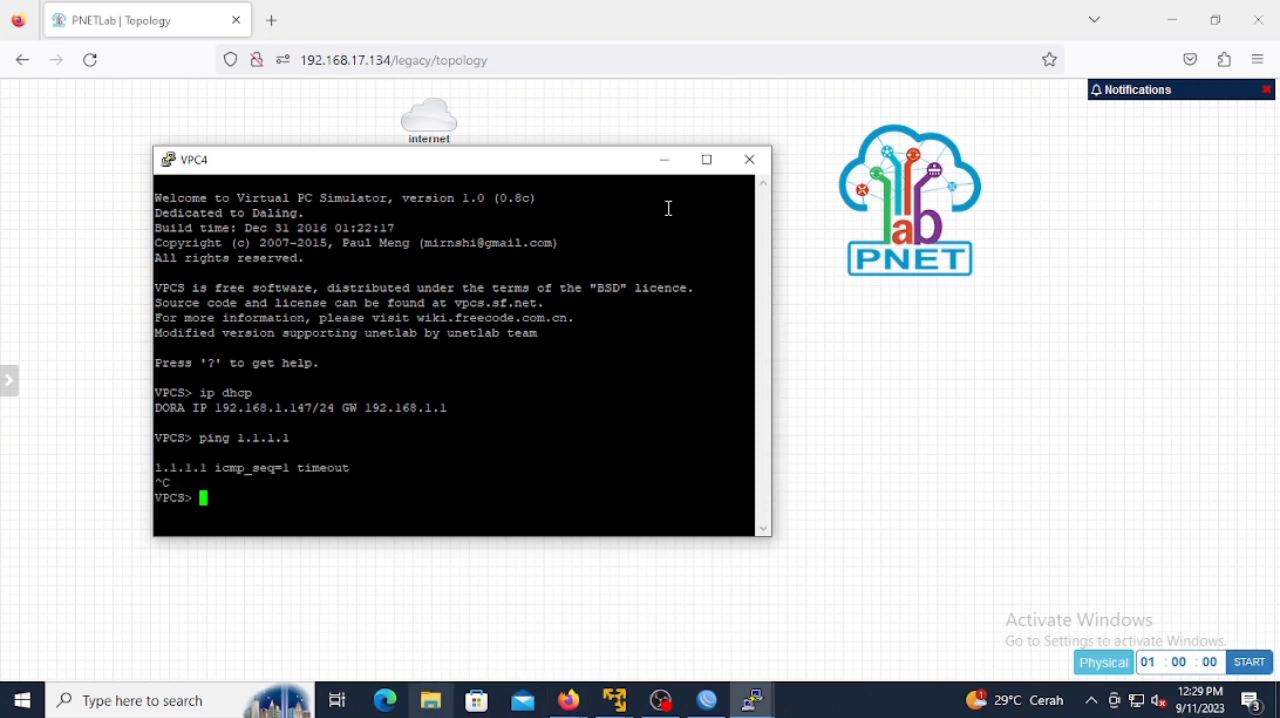
pyautogui.click(666, 161)
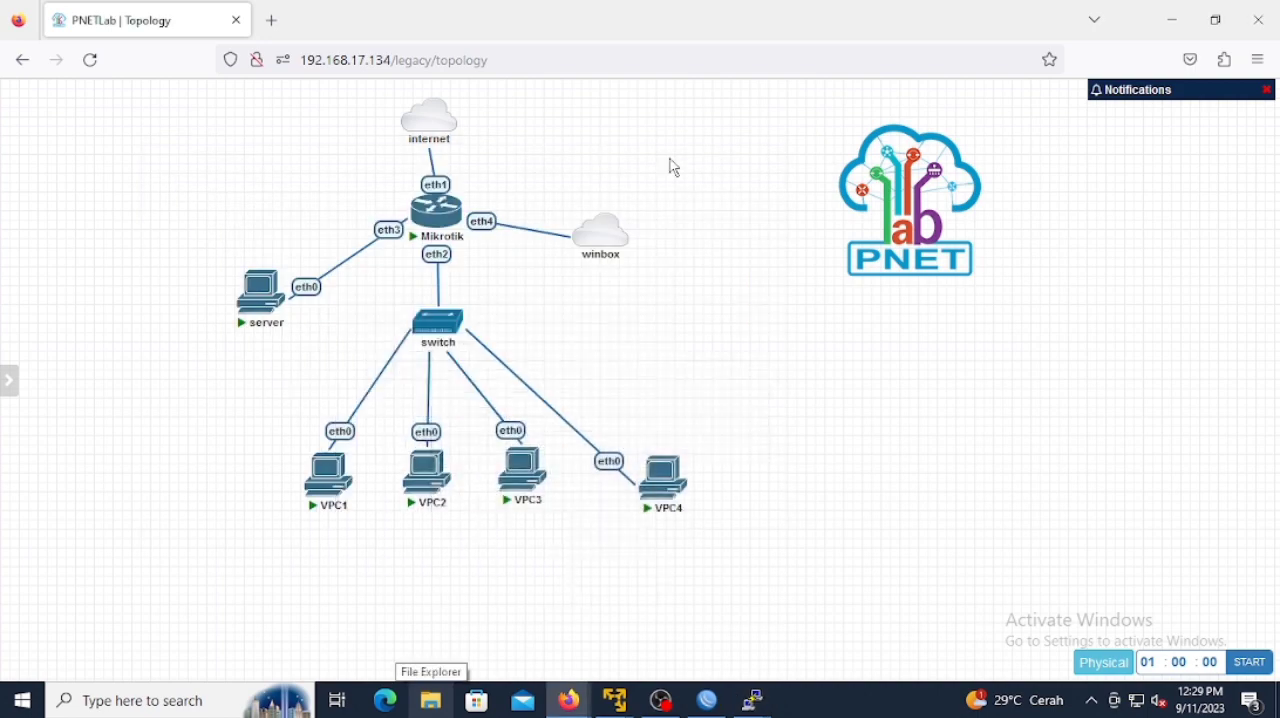
pyautogui.click(672, 704)
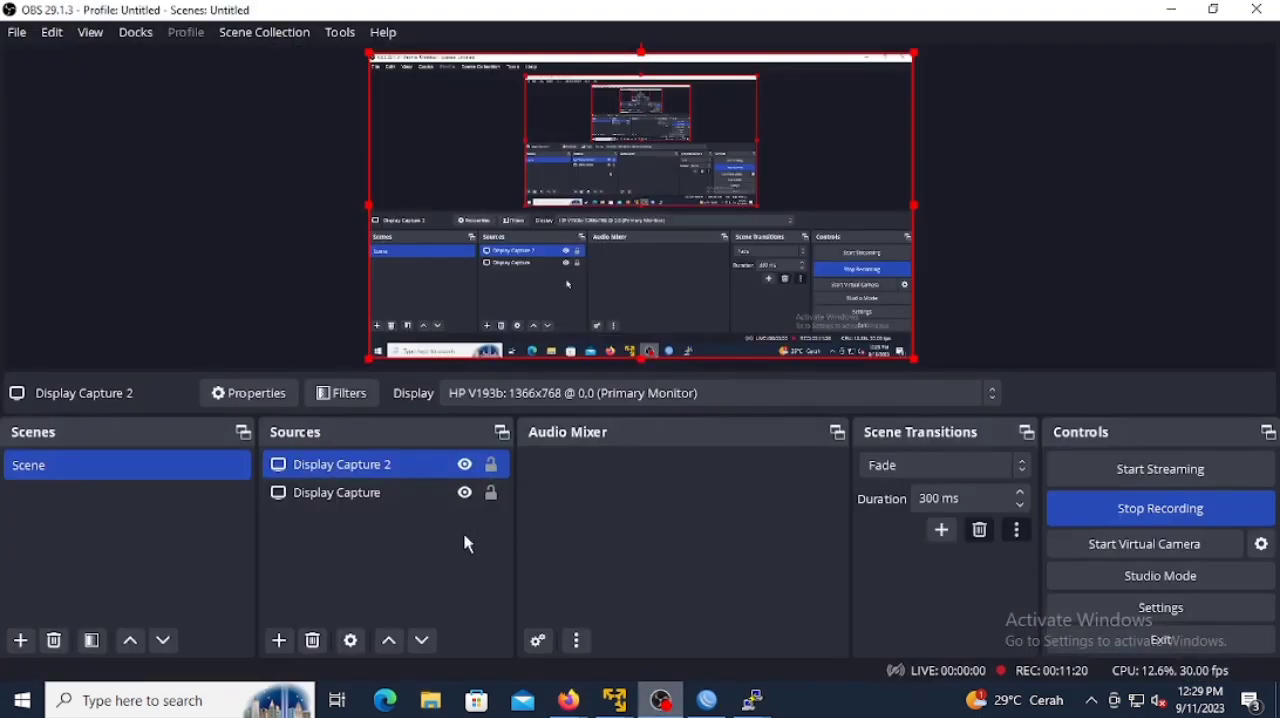